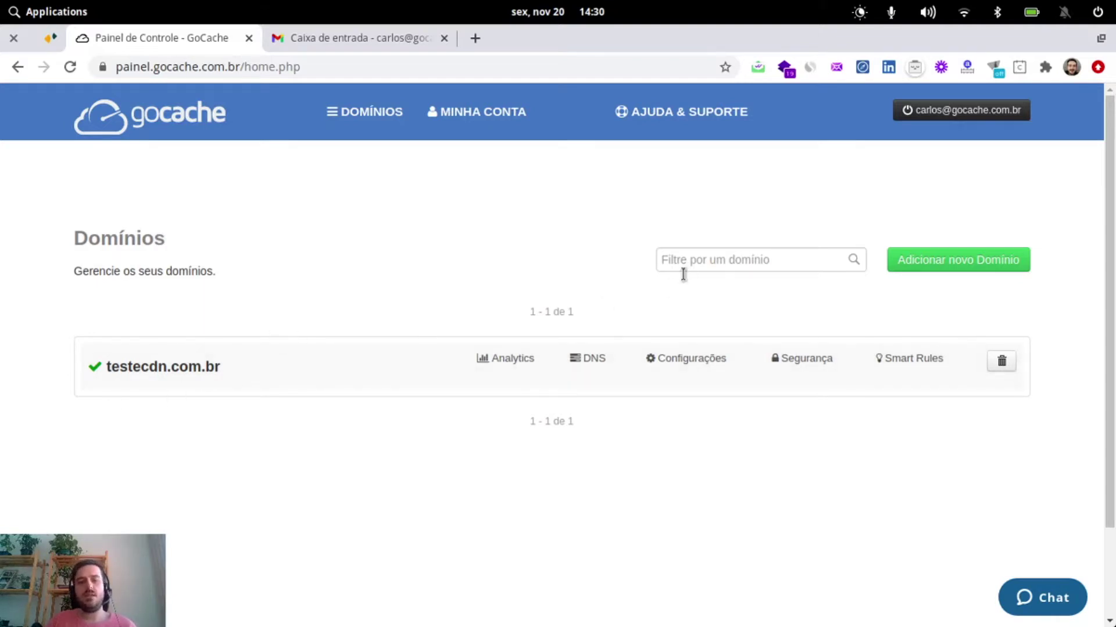
Step: Open the DNS zone of testecdn.com.br and examine its name servers, record list and GoCache cloud status
click(587, 362)
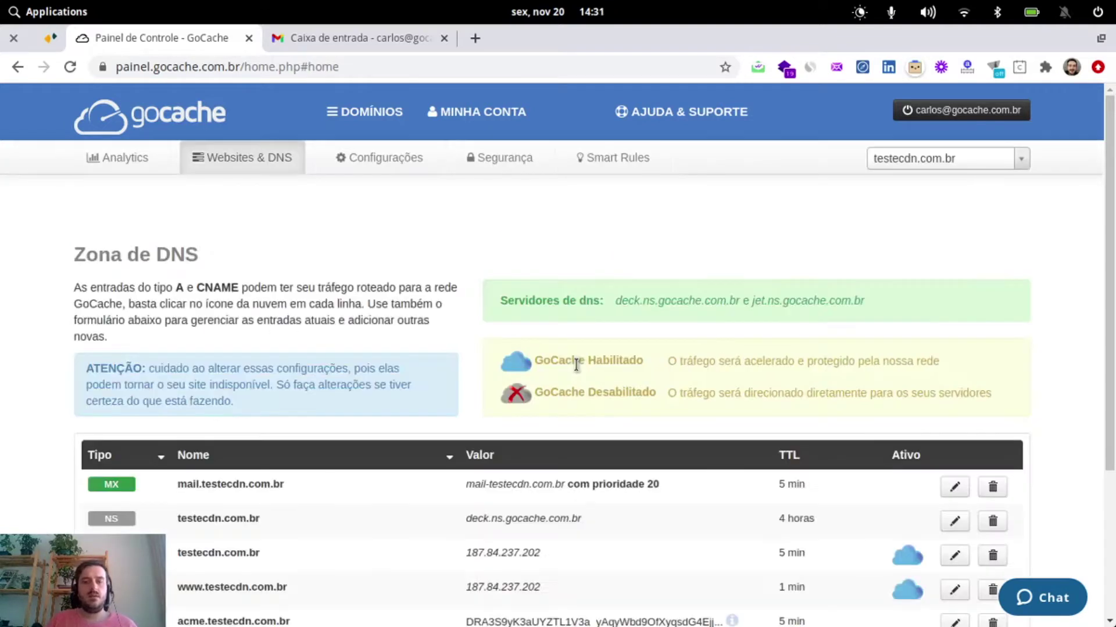
scroll(536, 336, down, 1)
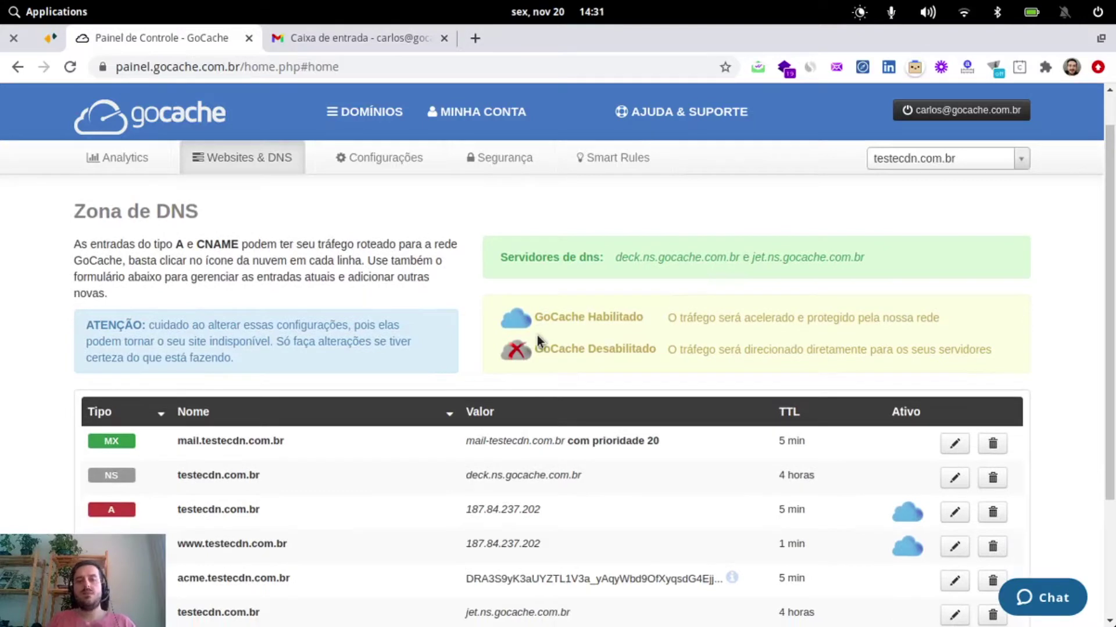
scroll(536, 349, down, 3)
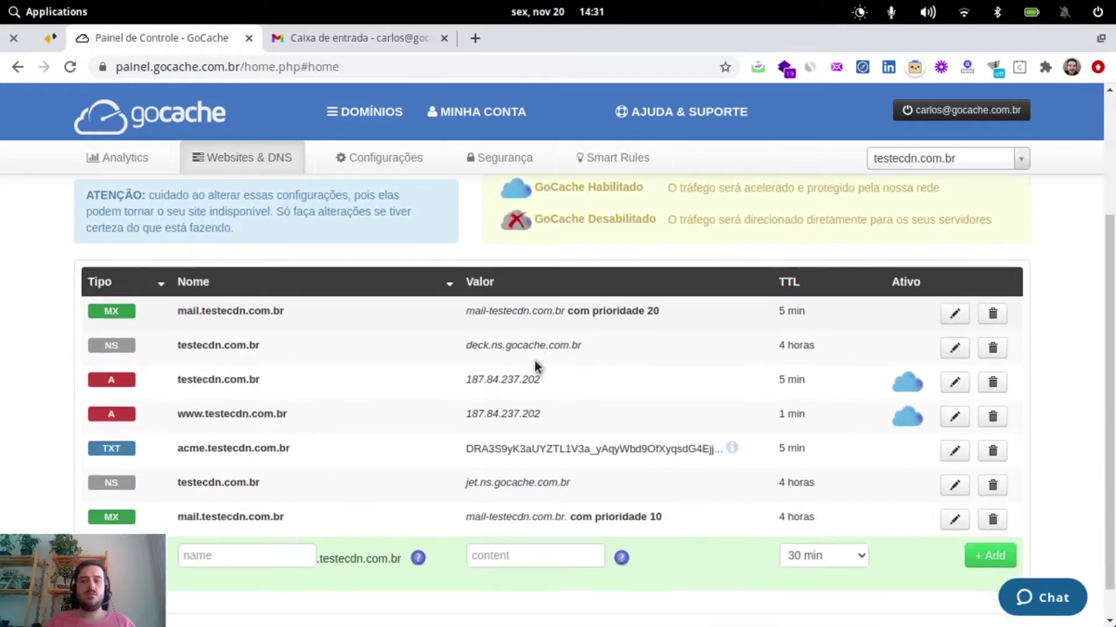
scroll(703, 339, up, 3)
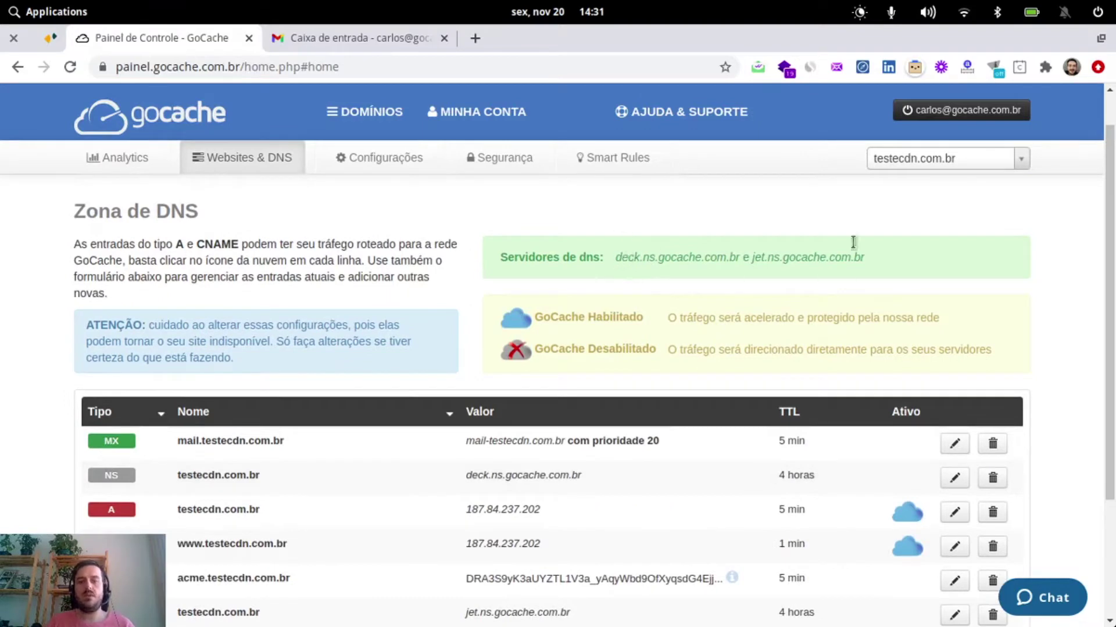
scroll(779, 263, down, 4)
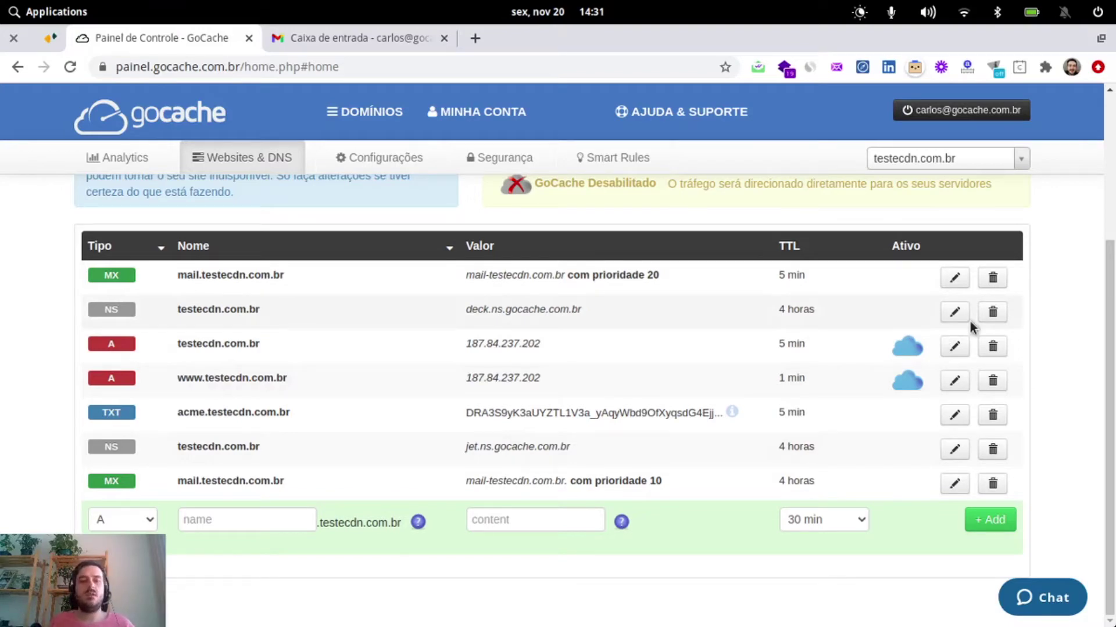
click(908, 382)
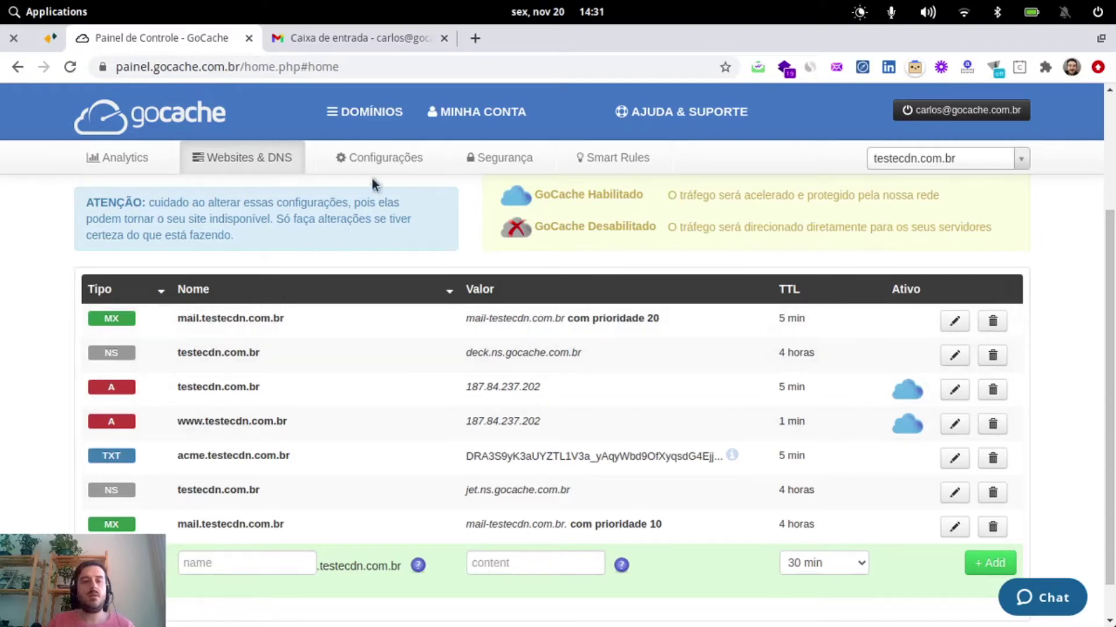
Step: Change the domain's CDN mode (Modo CDN) in the general settings and open its Websites page
click(374, 159)
click(100, 301)
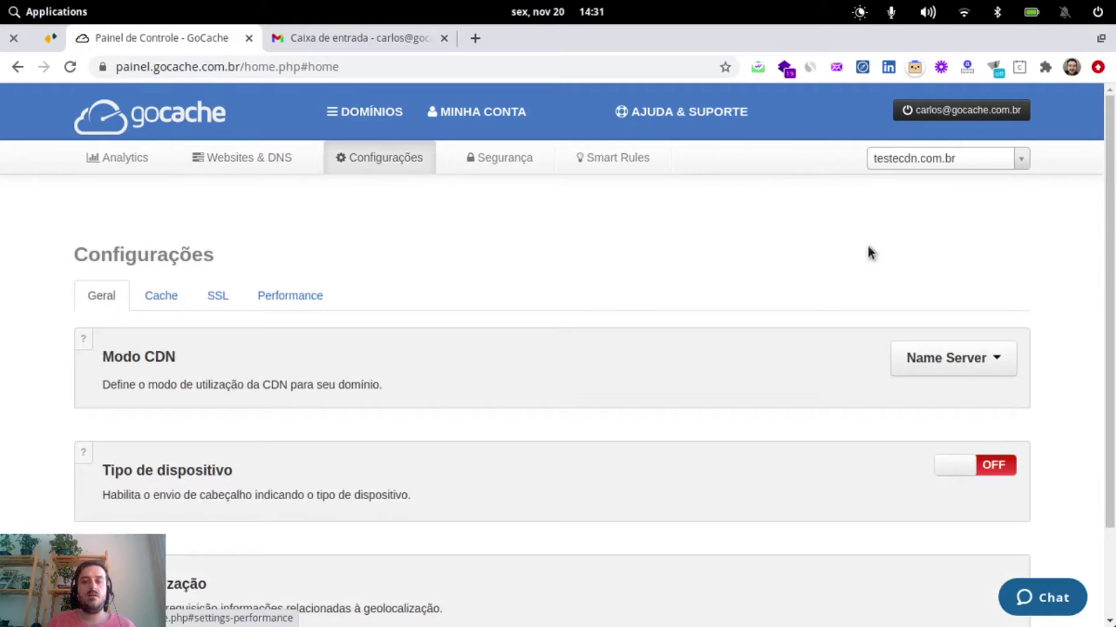
click(988, 364)
click(984, 412)
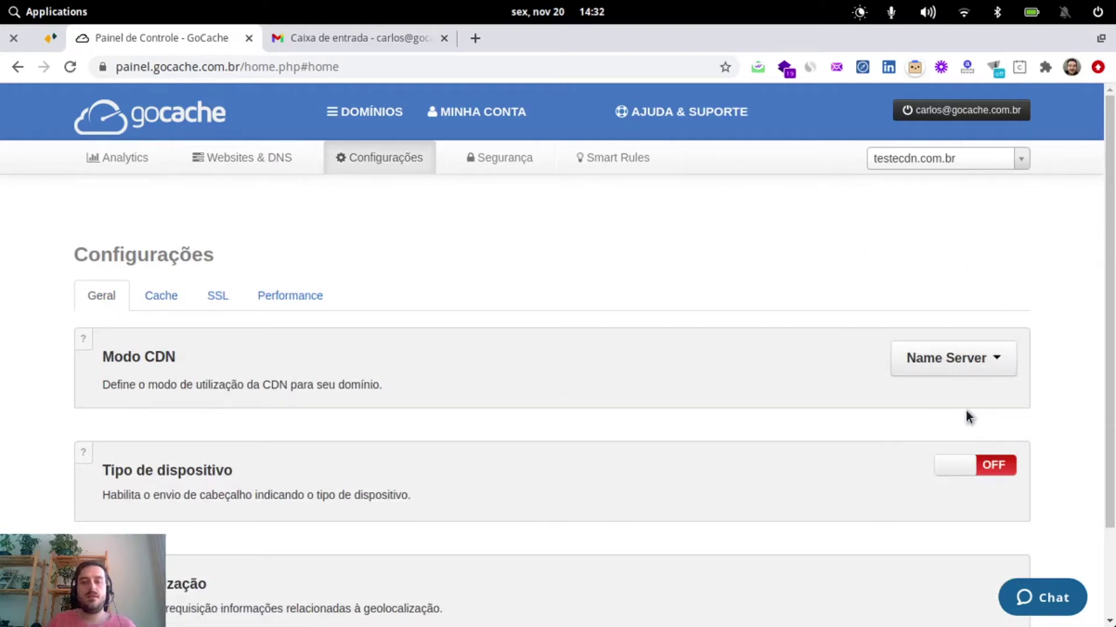
click(267, 162)
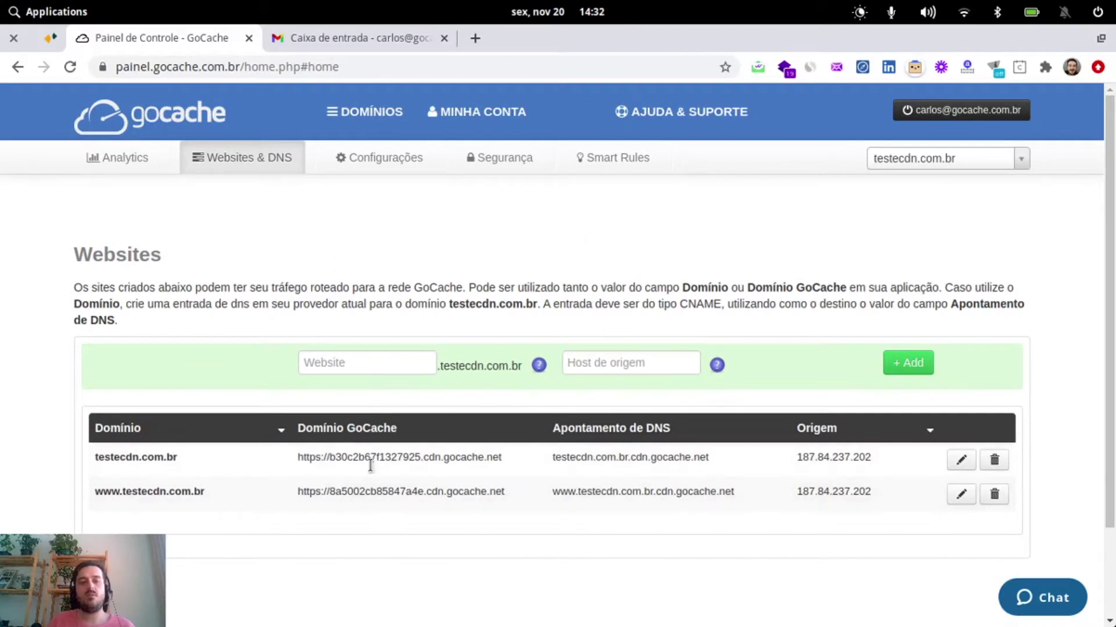
Step: Enter blog as the website name for a new testecdn.com.br entry and move on to its origin host
click(414, 364)
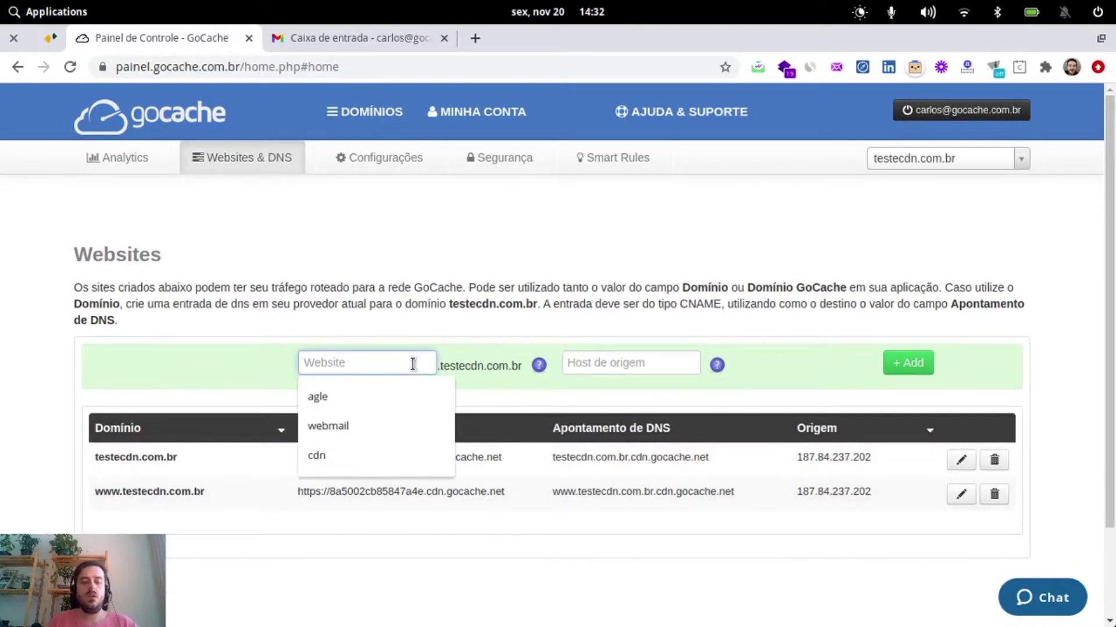
text(blog)
key(Tab)
key(Tab)
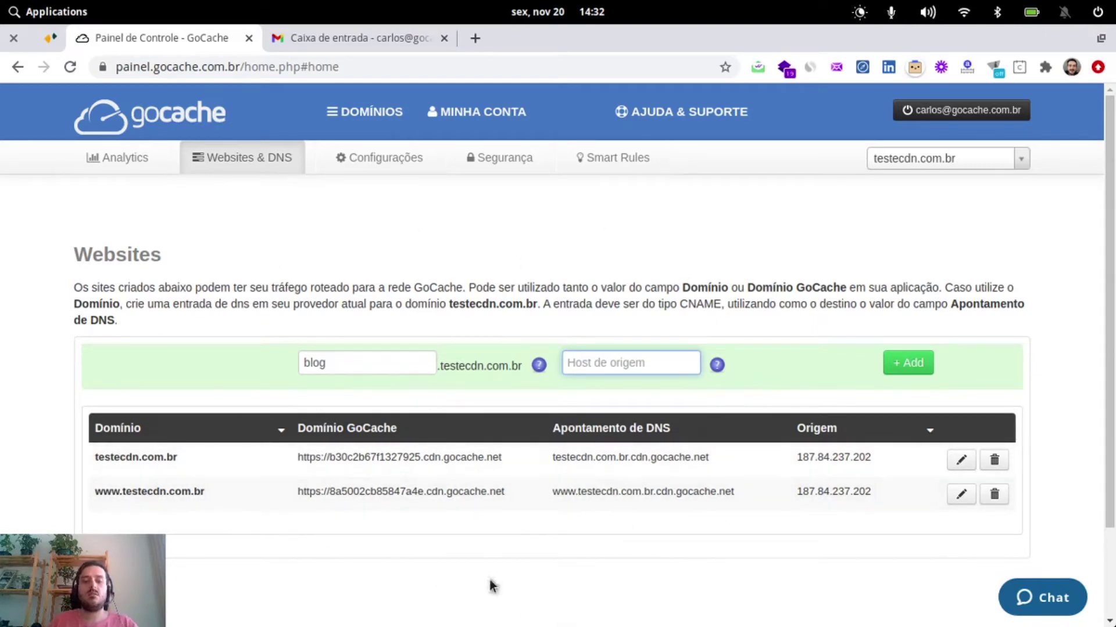
Step: Examine the domain's general settings: CDN mode, device type (Tipo de dispositivo) and geolocation headers
click(358, 157)
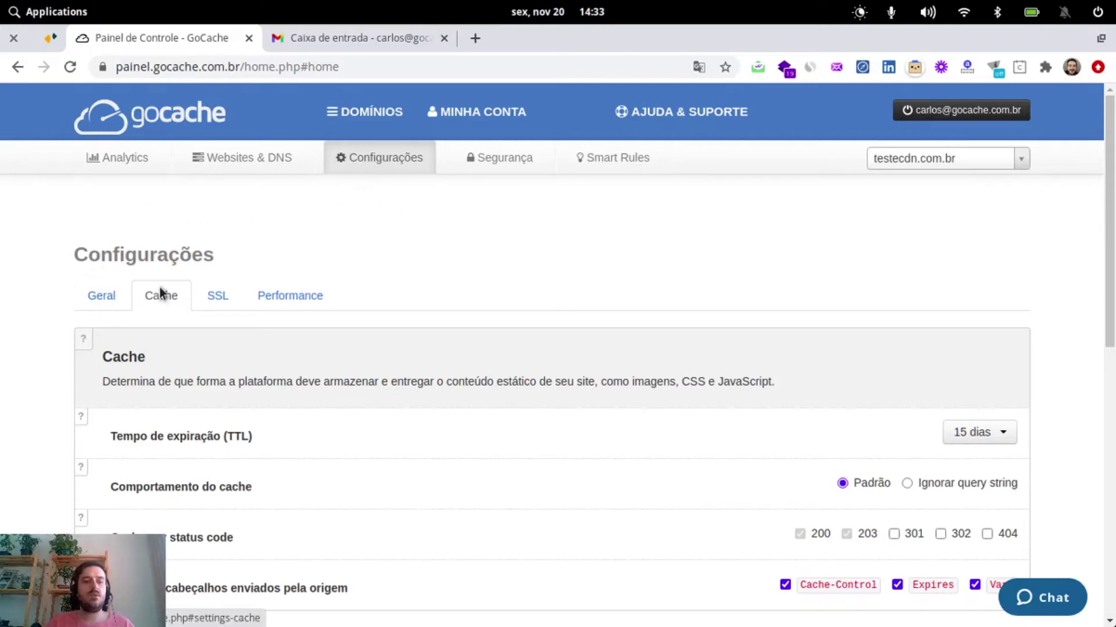
click(105, 306)
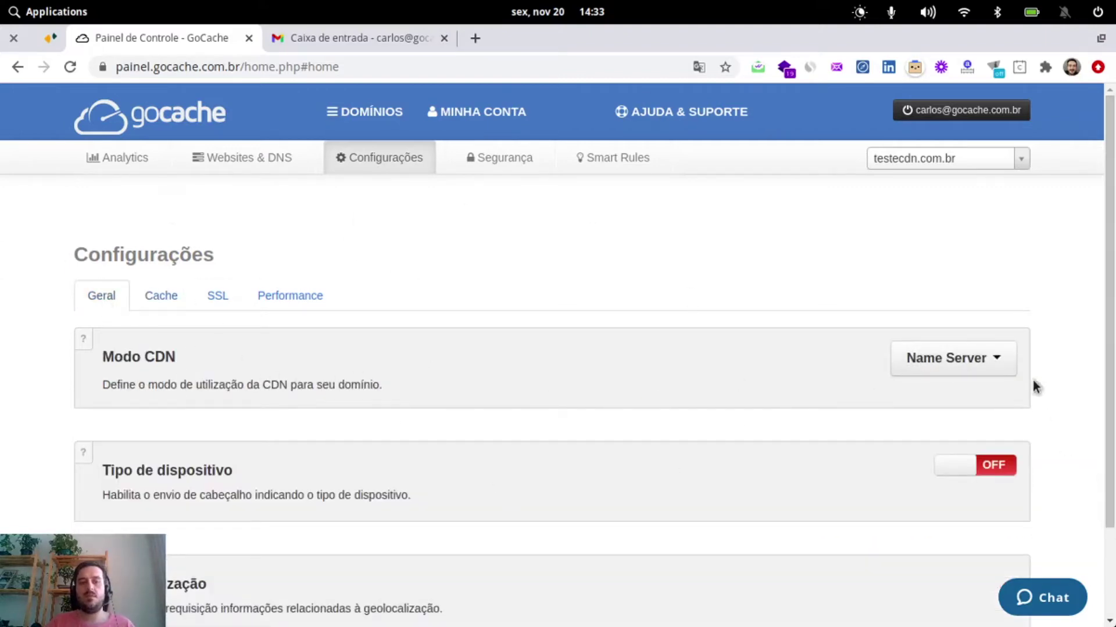
scroll(598, 325, down, 2)
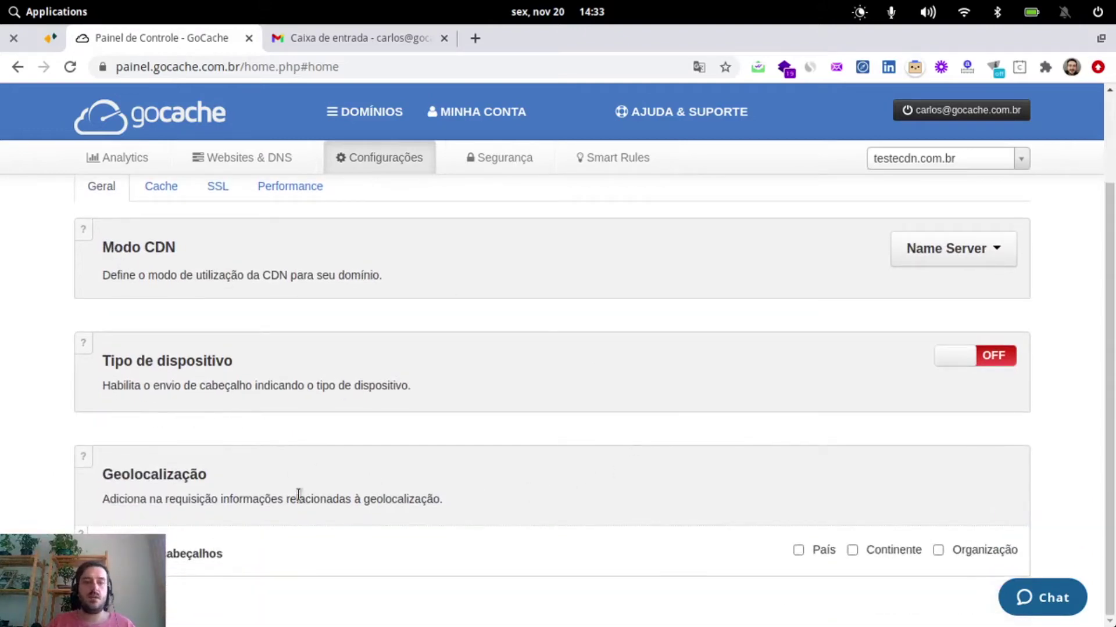
scroll(298, 494, up, 2)
Step: Open the domain's cache settings and look over the static content Cache section
click(171, 306)
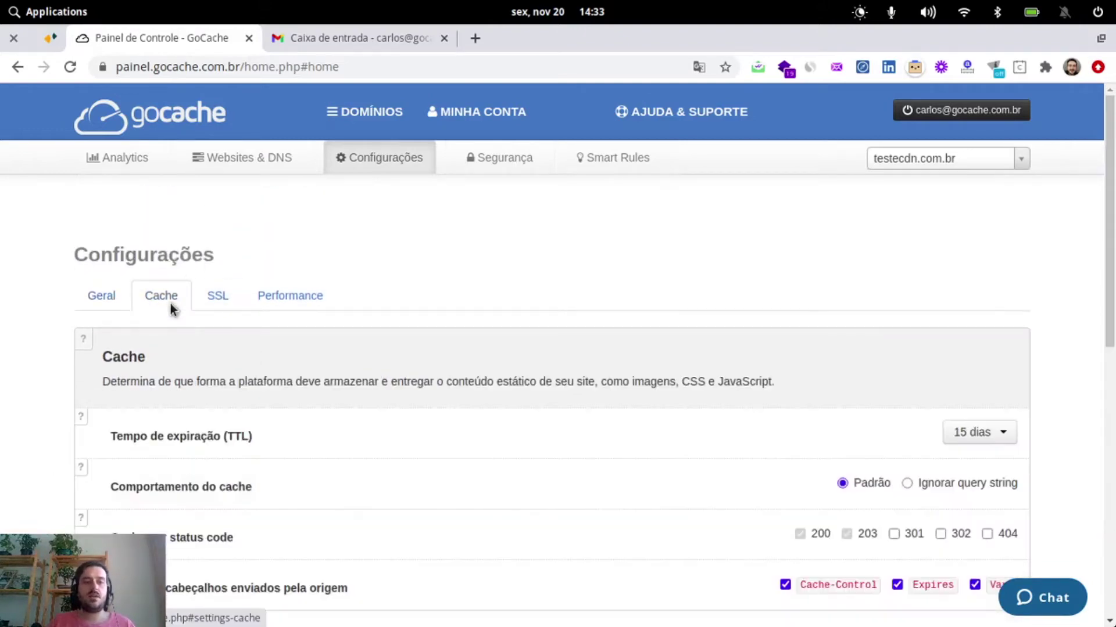
scroll(746, 209, down, 3)
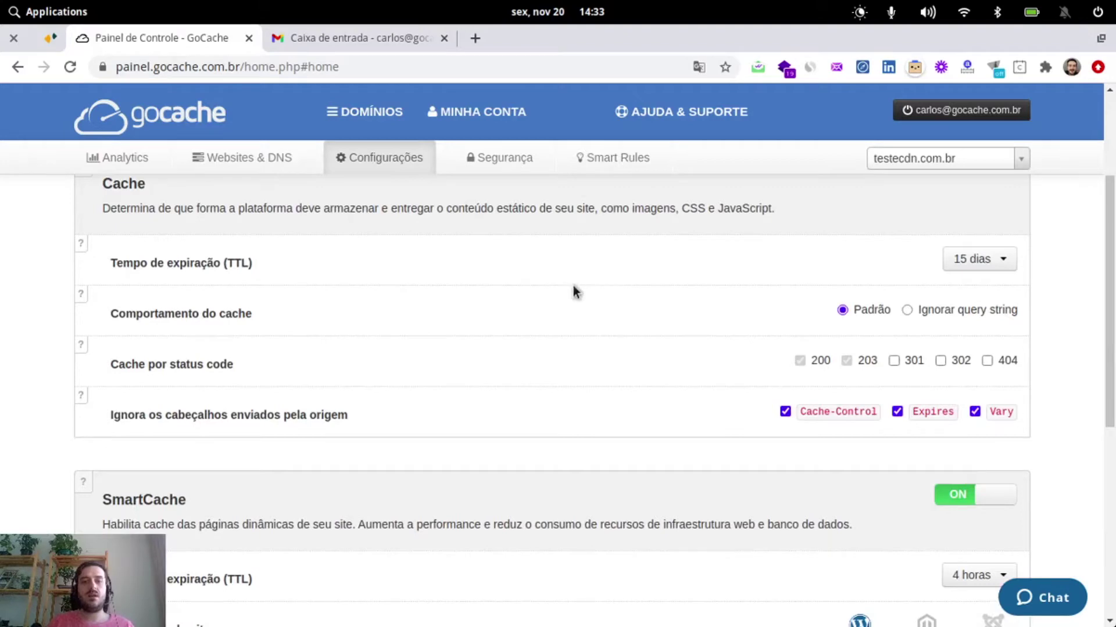
scroll(548, 307, up, 1)
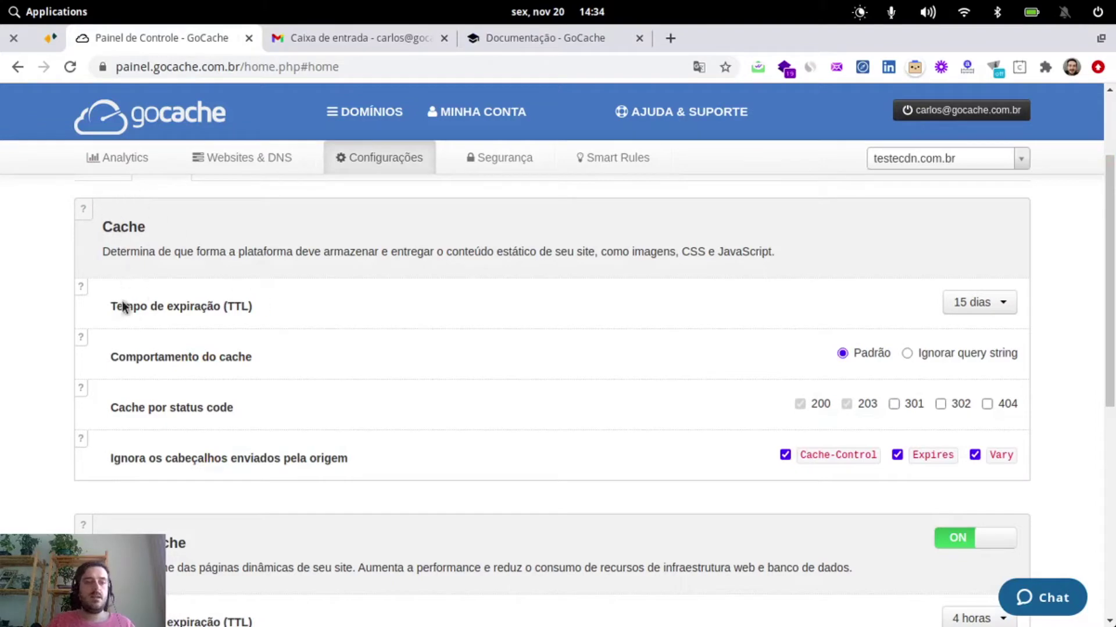
Step: Read the help text of the Cache section and view the GoCache documentation site before returning to the control panel
click(83, 210)
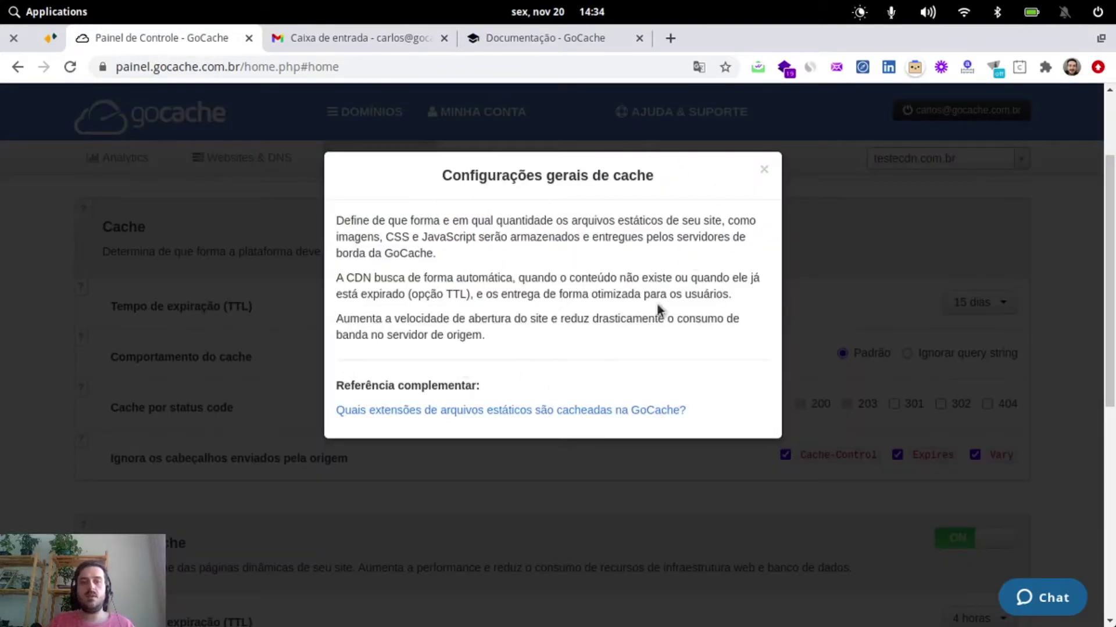
click(764, 170)
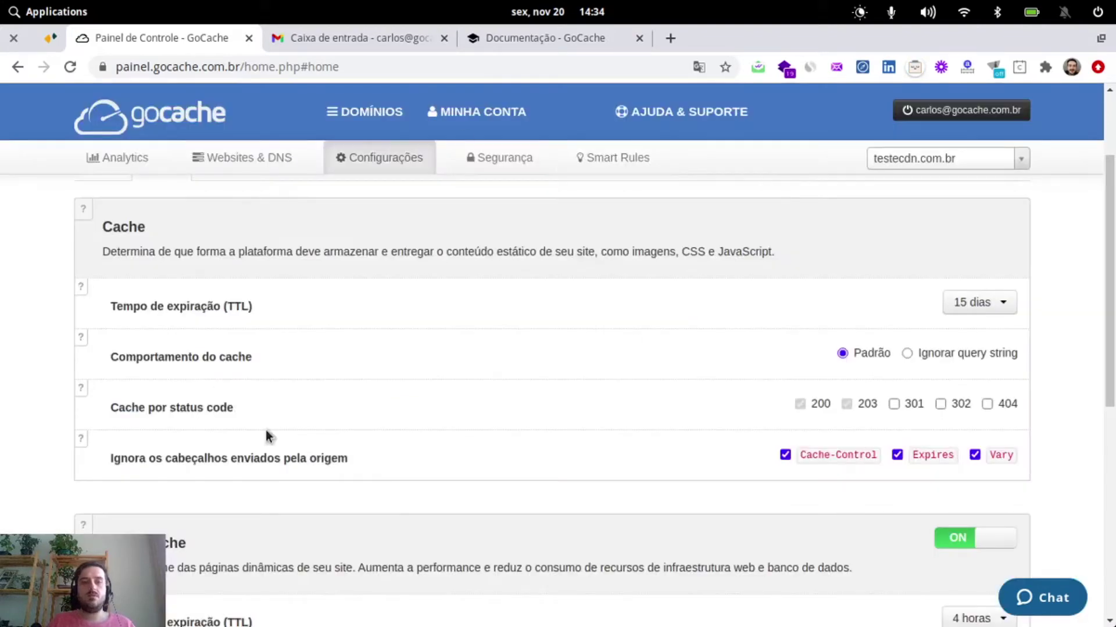
click(542, 29)
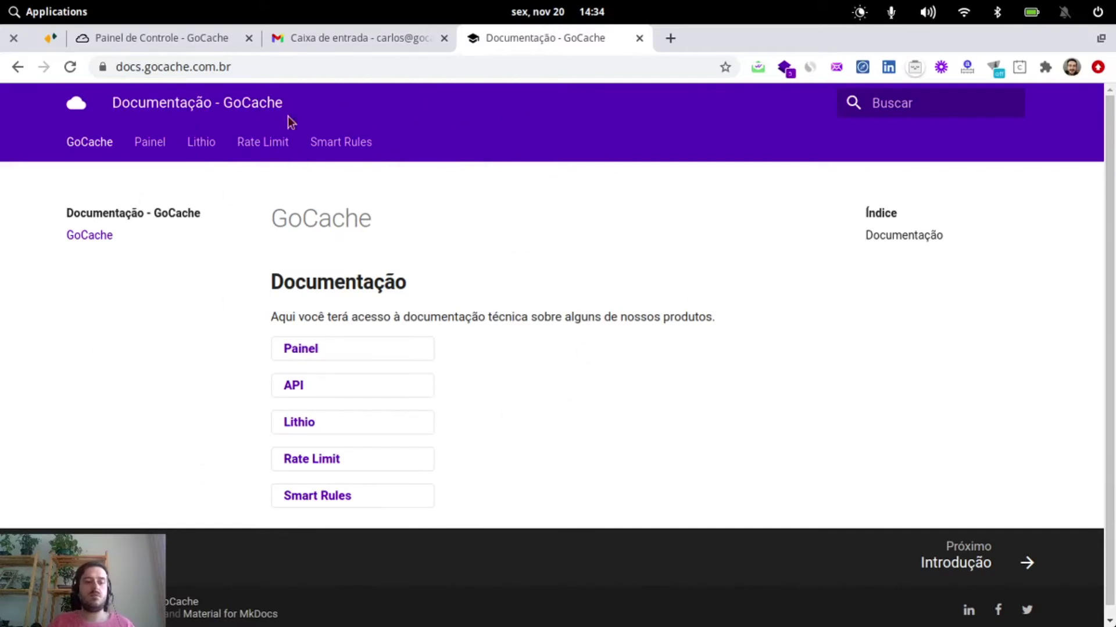
click(174, 38)
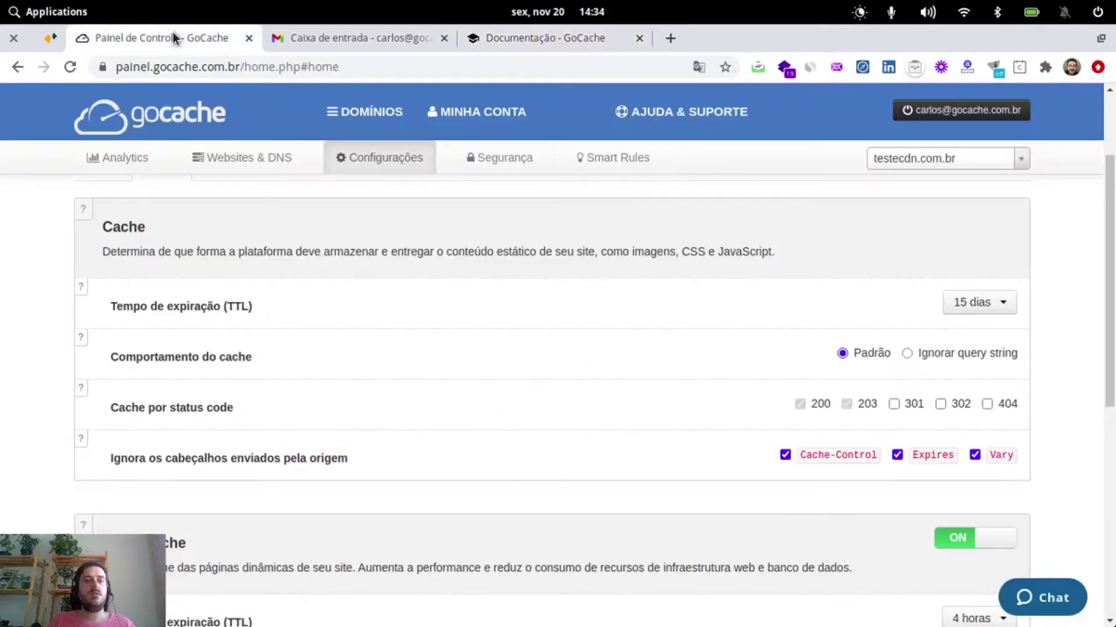
Step: Review the static cache options and turn off SmartCache for the domain
scroll(241, 413, up, 1)
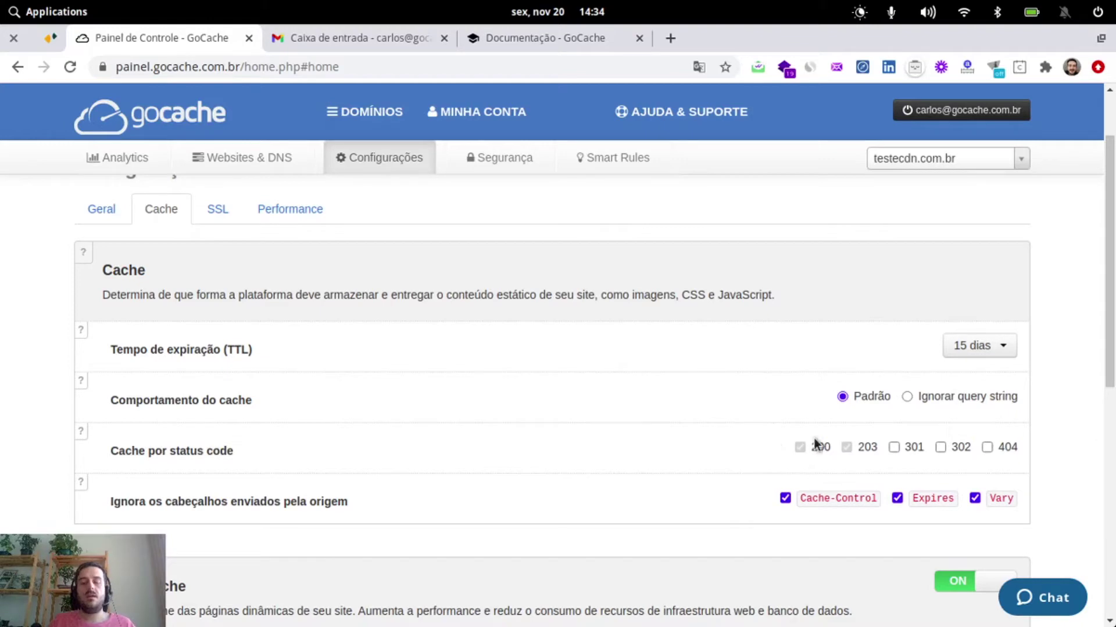
scroll(455, 410, down, 2)
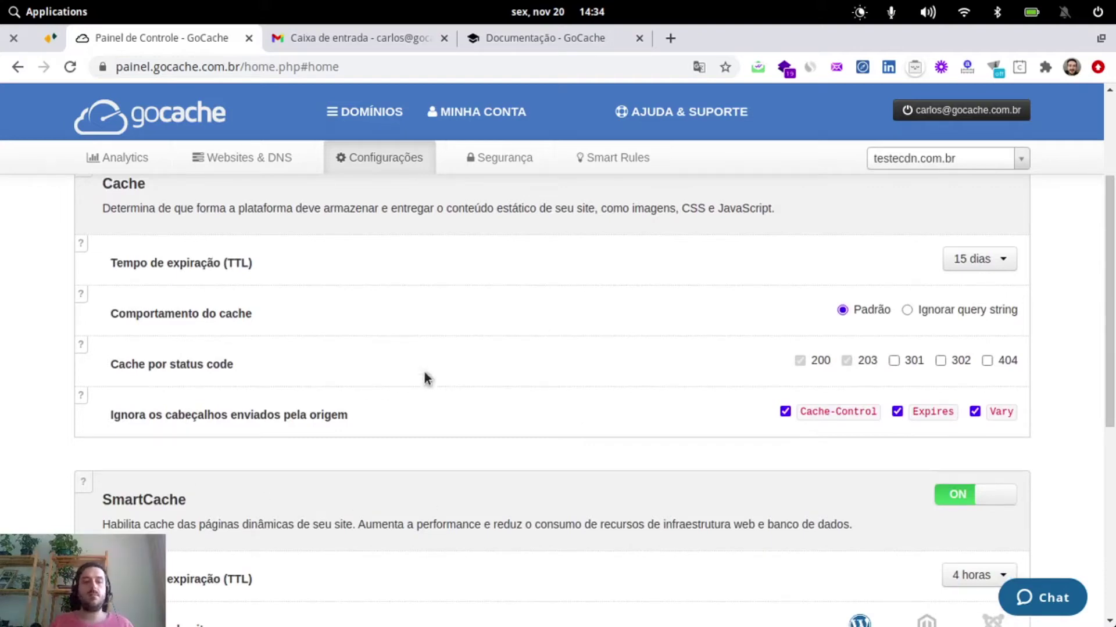
scroll(424, 378, down, 3)
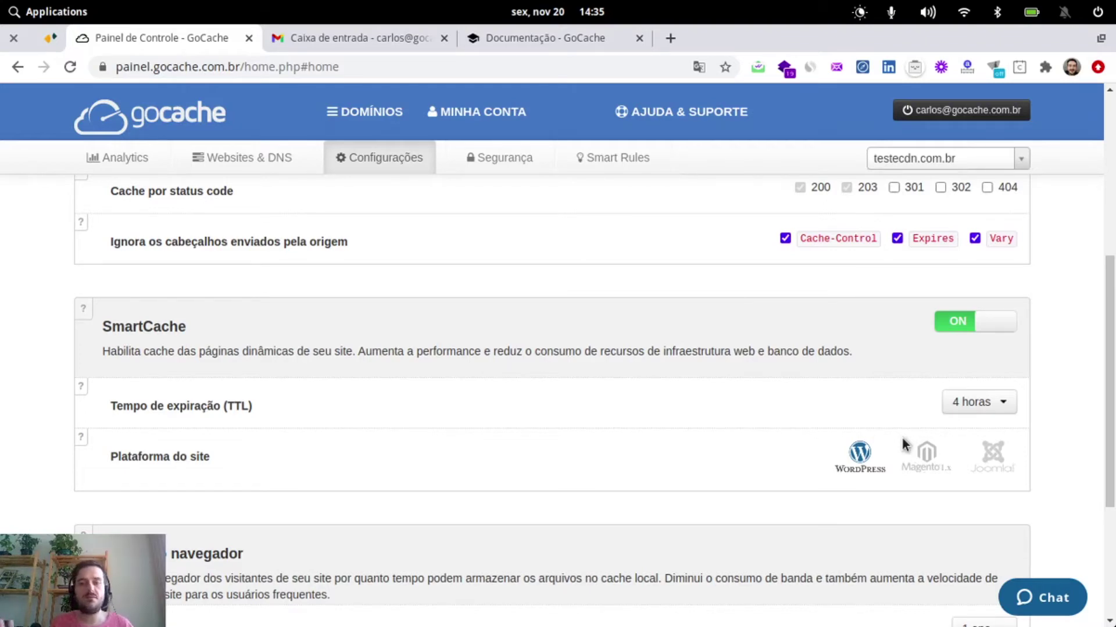
click(953, 325)
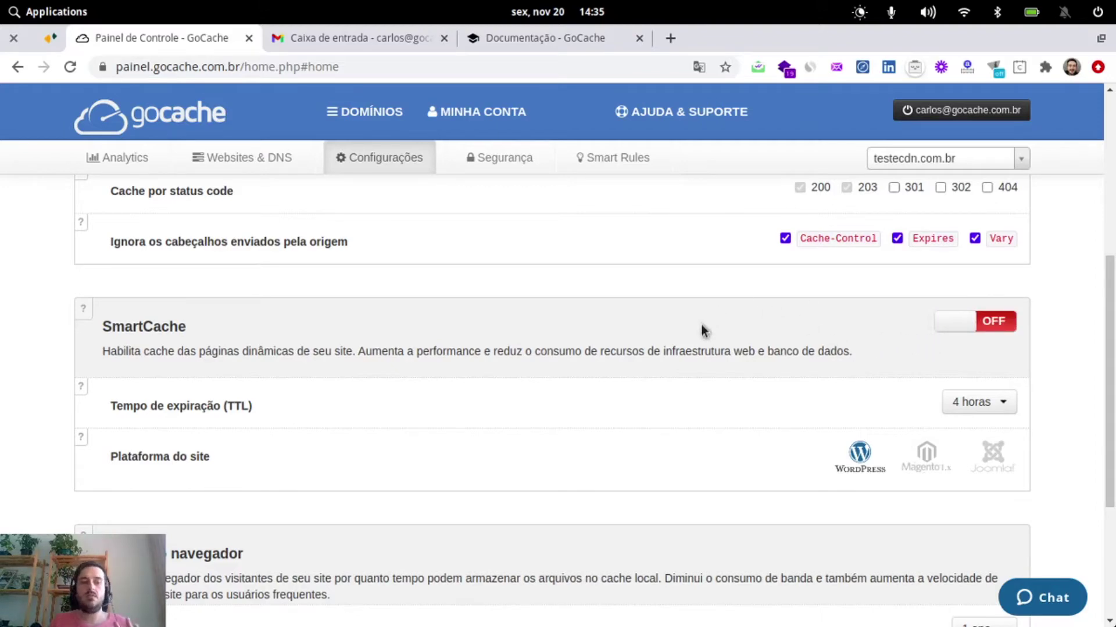
Step: View the browser cache expiration choices and the full cache clearing confirmation, dismissing both
scroll(663, 433, down, 4)
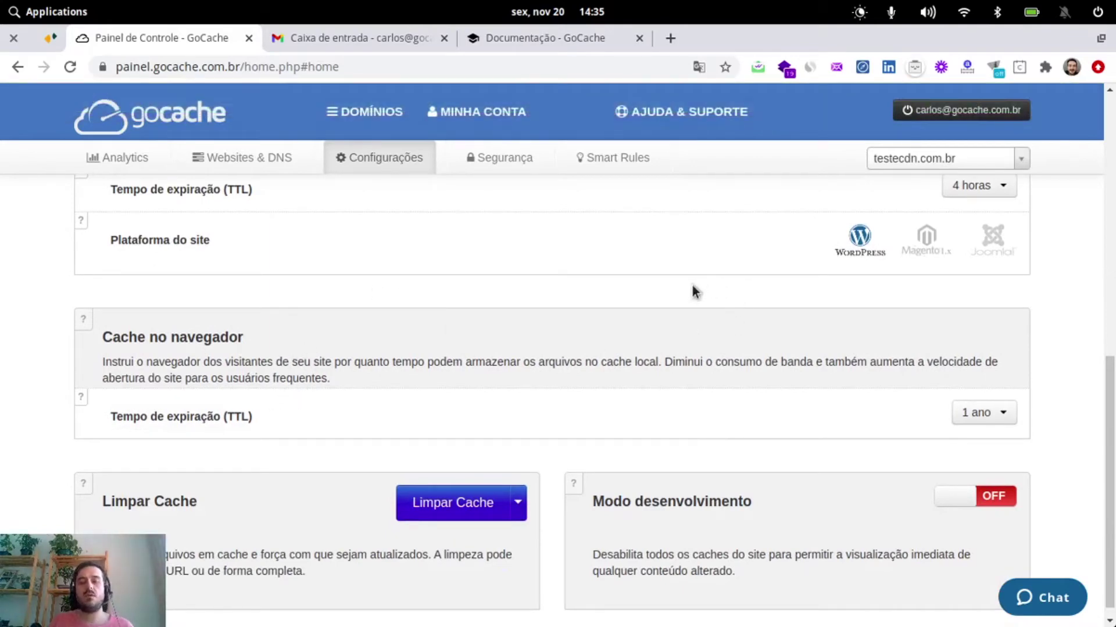
click(985, 414)
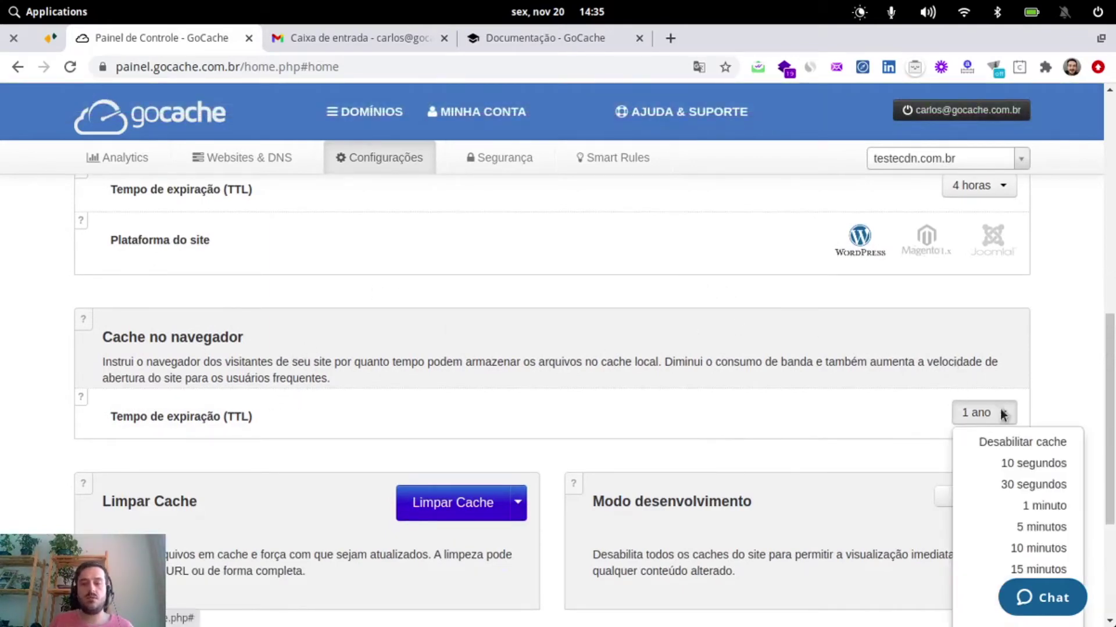
click(1058, 347)
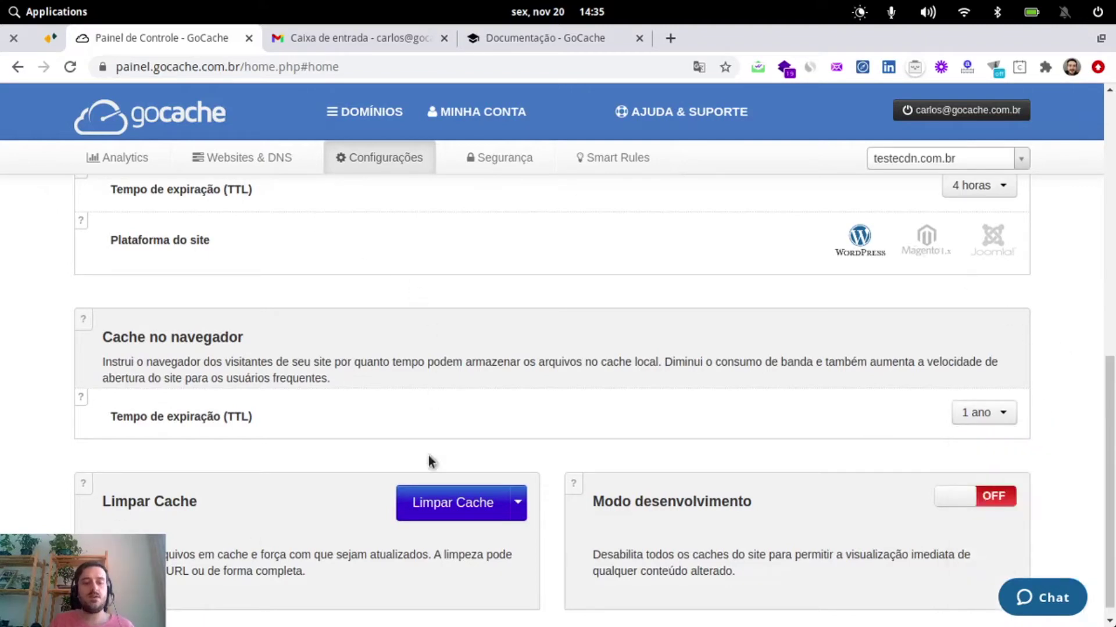
click(452, 507)
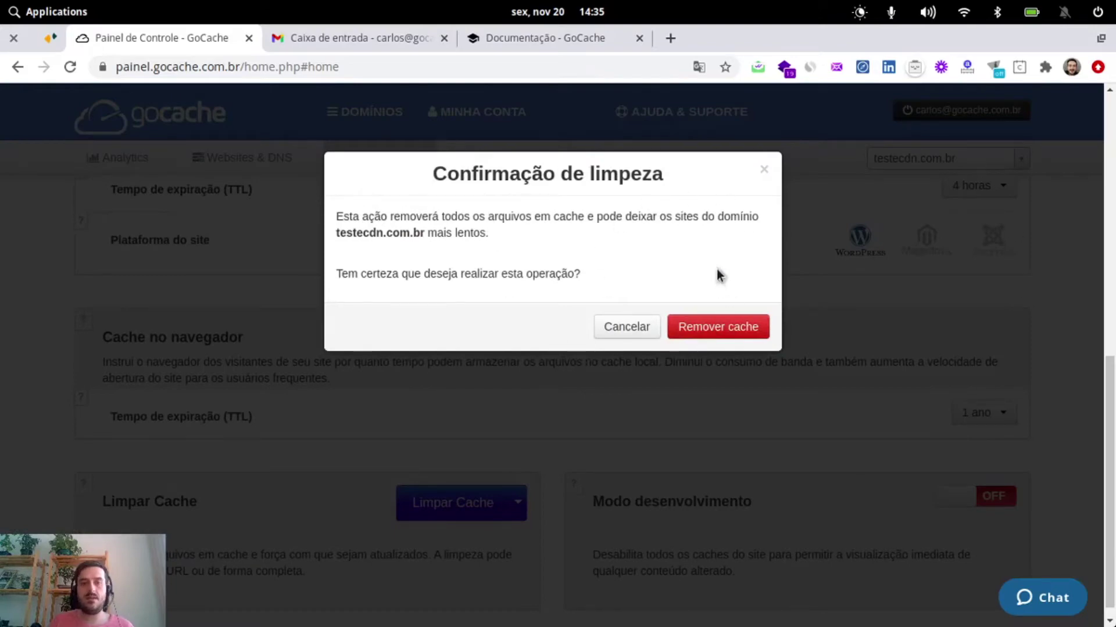
click(764, 169)
Step: In SmartPurge, set the mime-type to text/html and switch to Limpeza por Tag, closing the dialog without purging
click(521, 502)
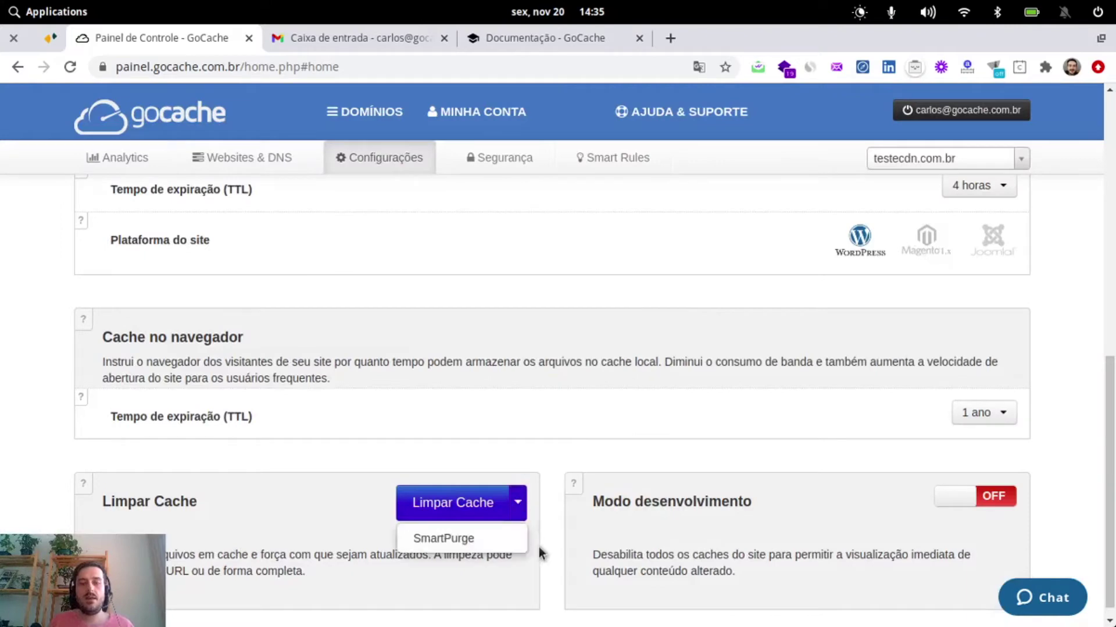
click(476, 541)
click(450, 370)
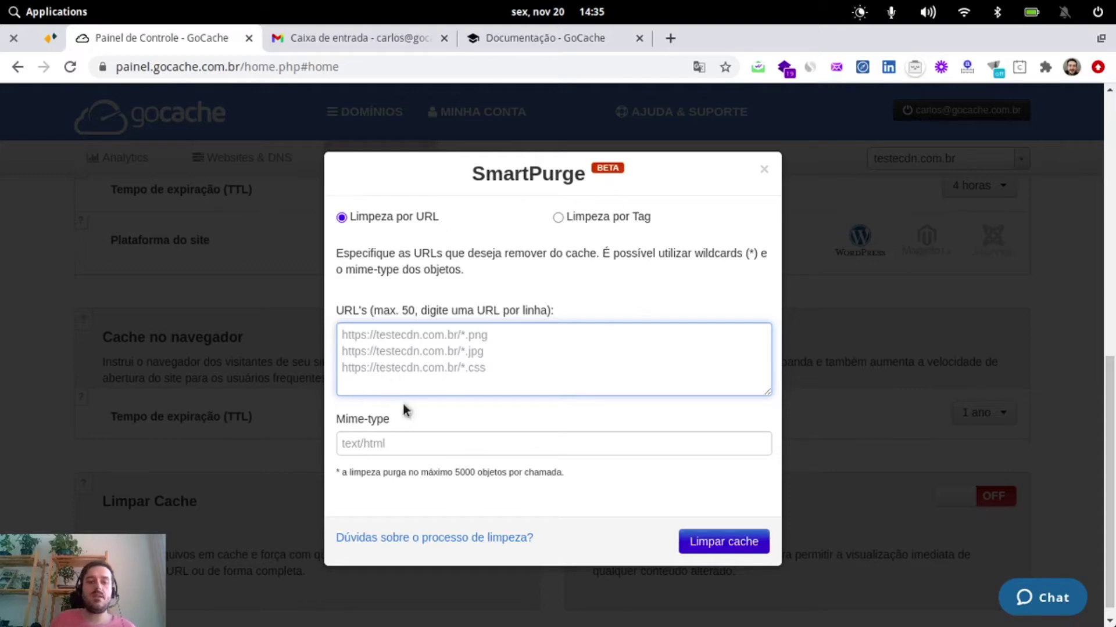
click(442, 448)
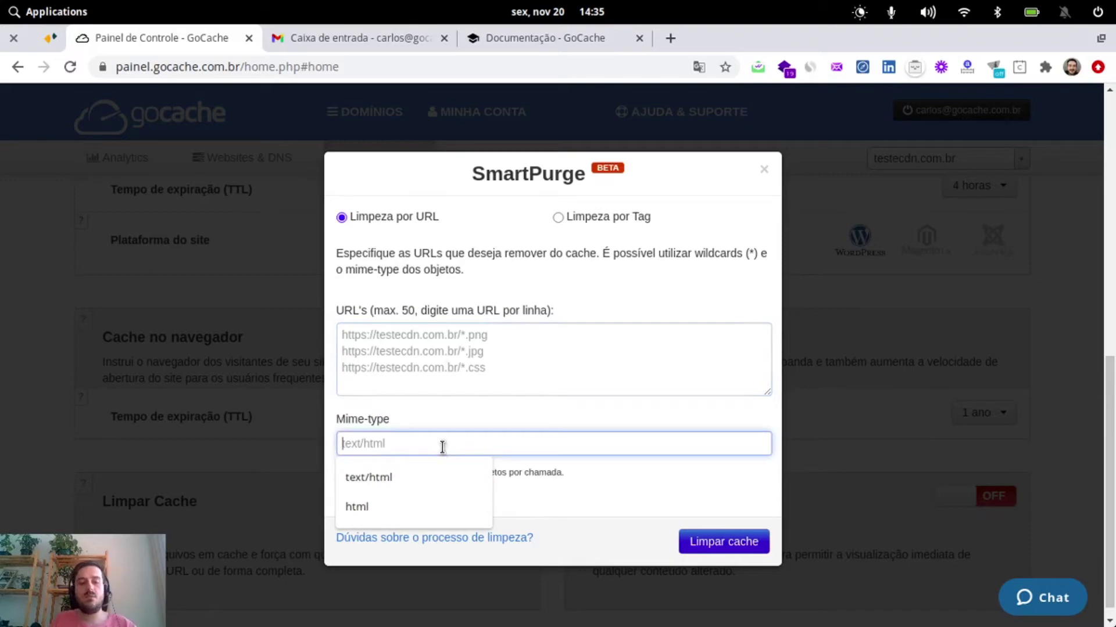
click(423, 477)
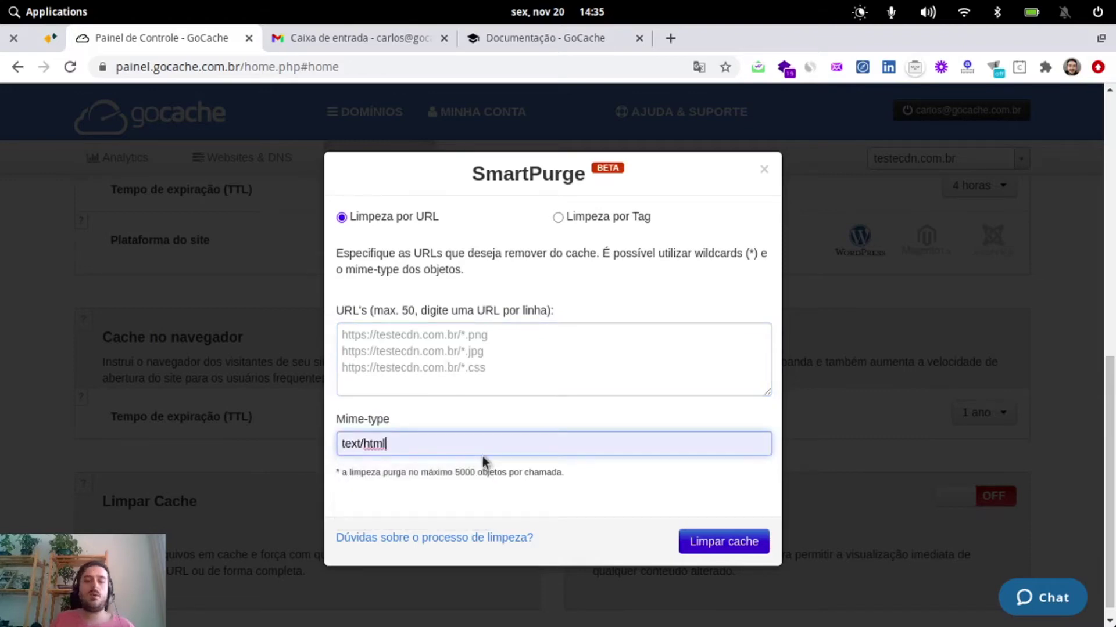
click(616, 221)
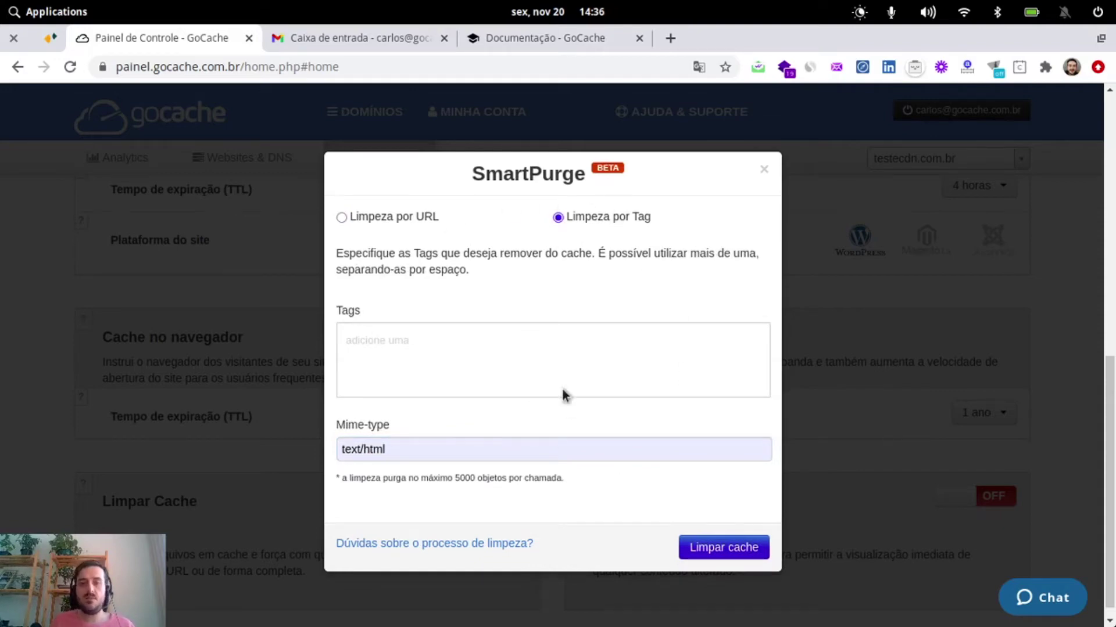
click(764, 169)
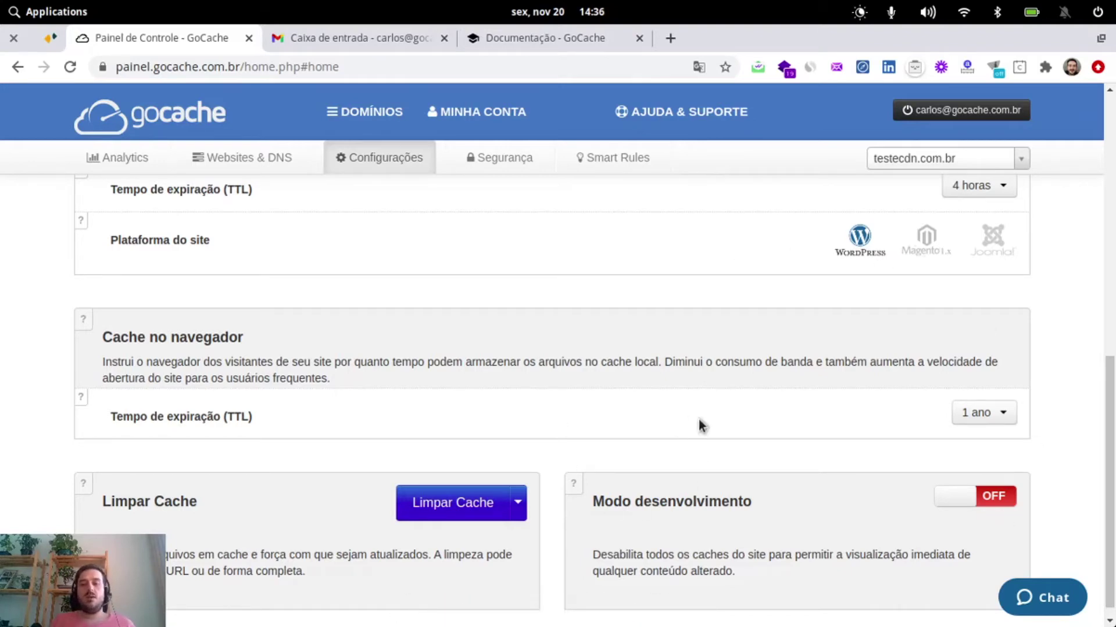
Step: Turn Modo desenvolvimento on for the domain and switch it back off
click(1010, 498)
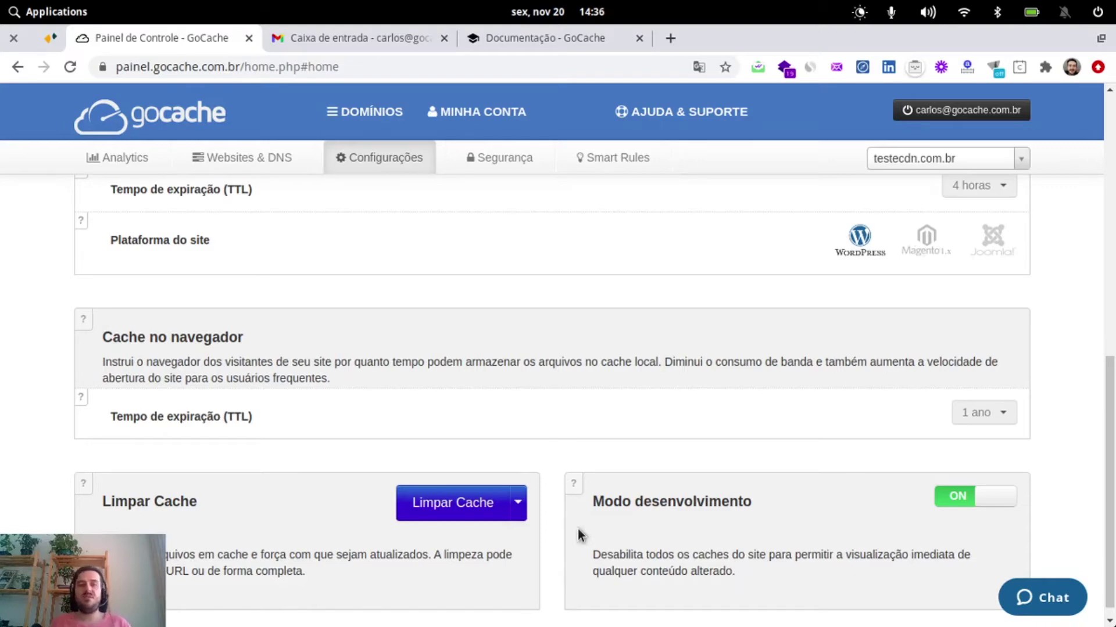
click(949, 507)
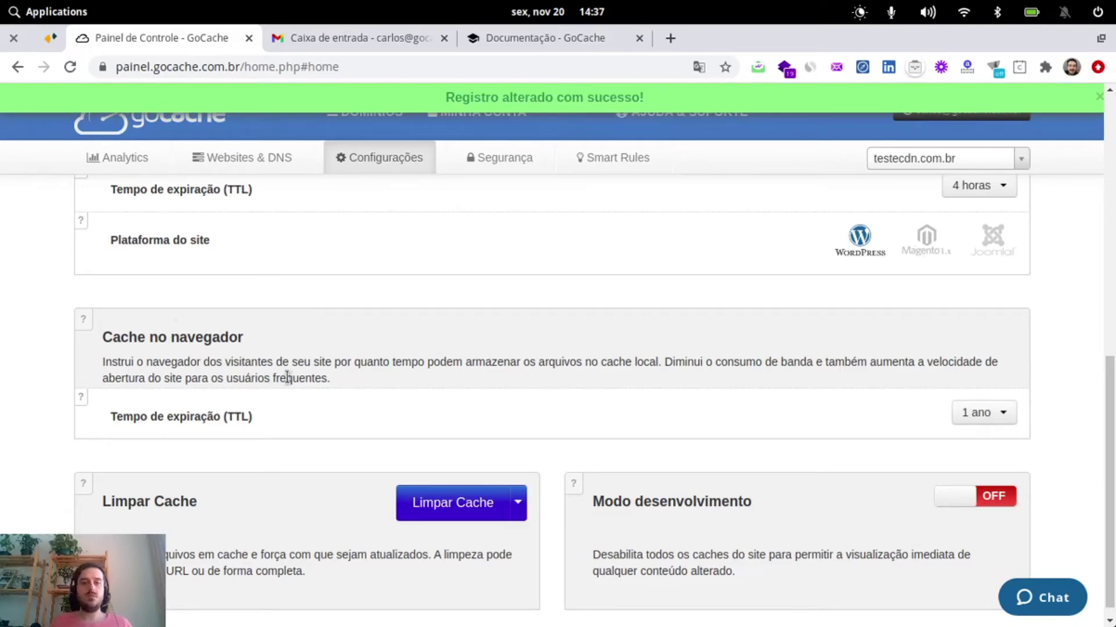
Step: Review the domain's SSL settings: the Modo SSL choices, the available TLS versions and the SSL certificates
scroll(156, 386, up, 3)
scroll(169, 395, up, 7)
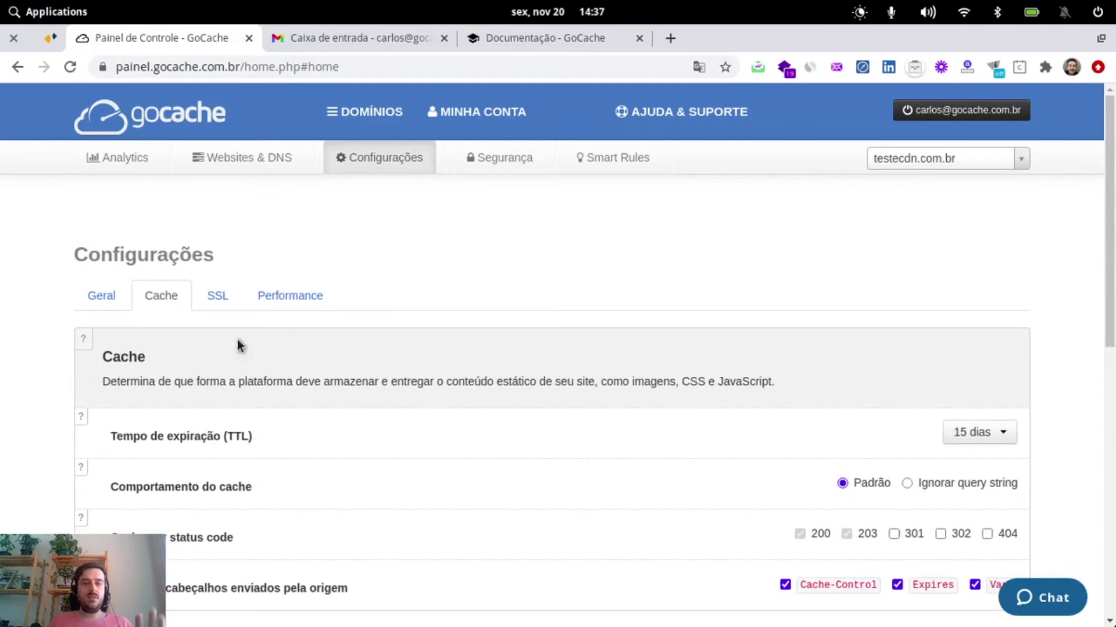
click(222, 295)
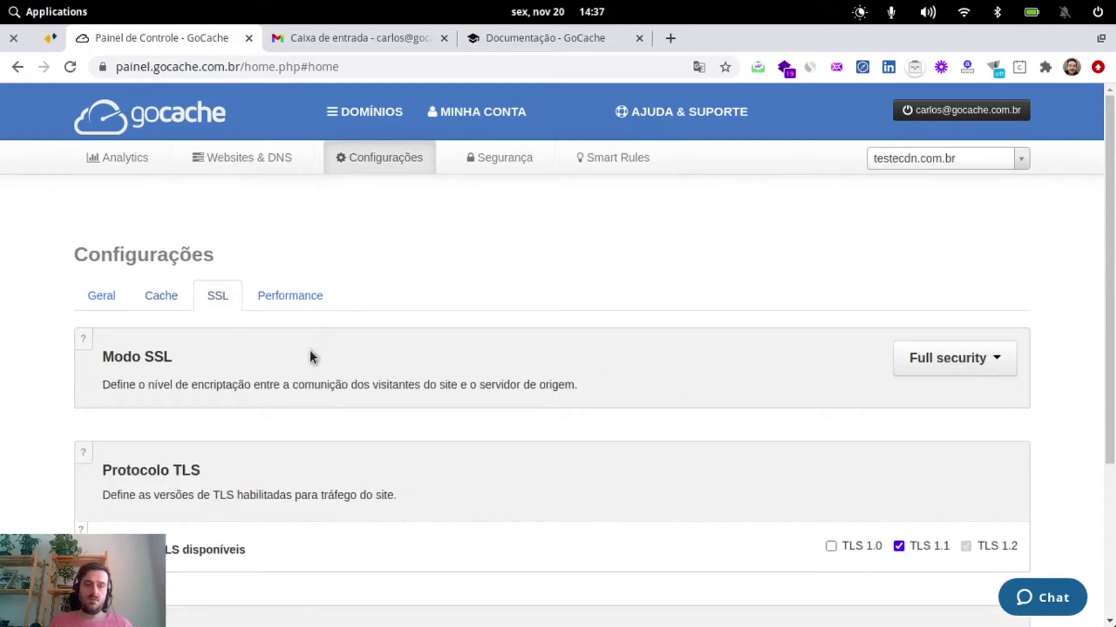
click(1013, 364)
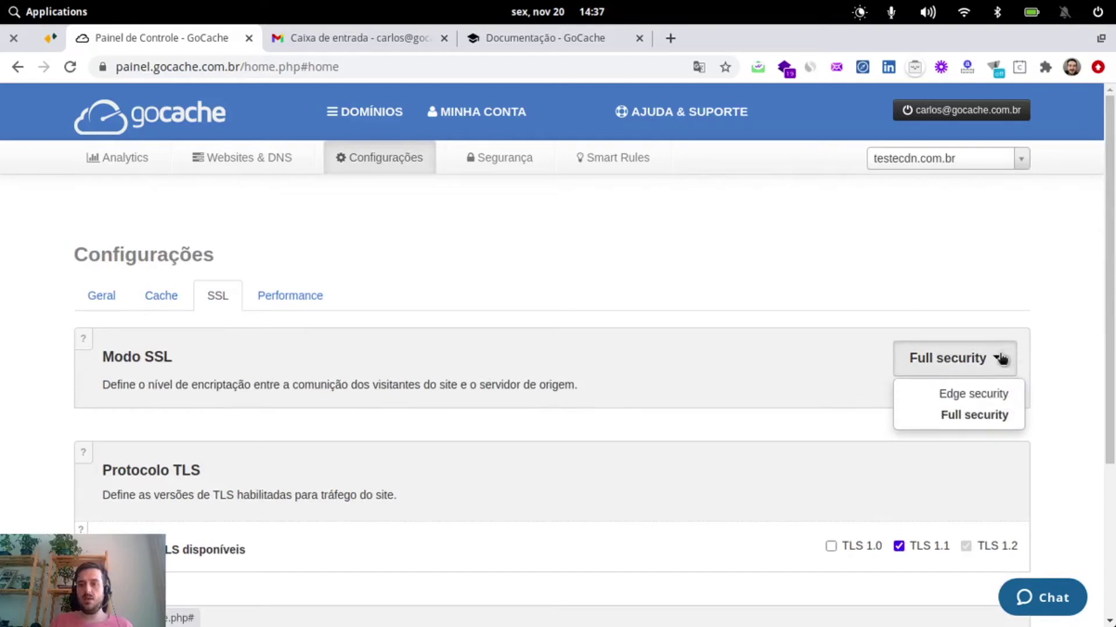
click(998, 357)
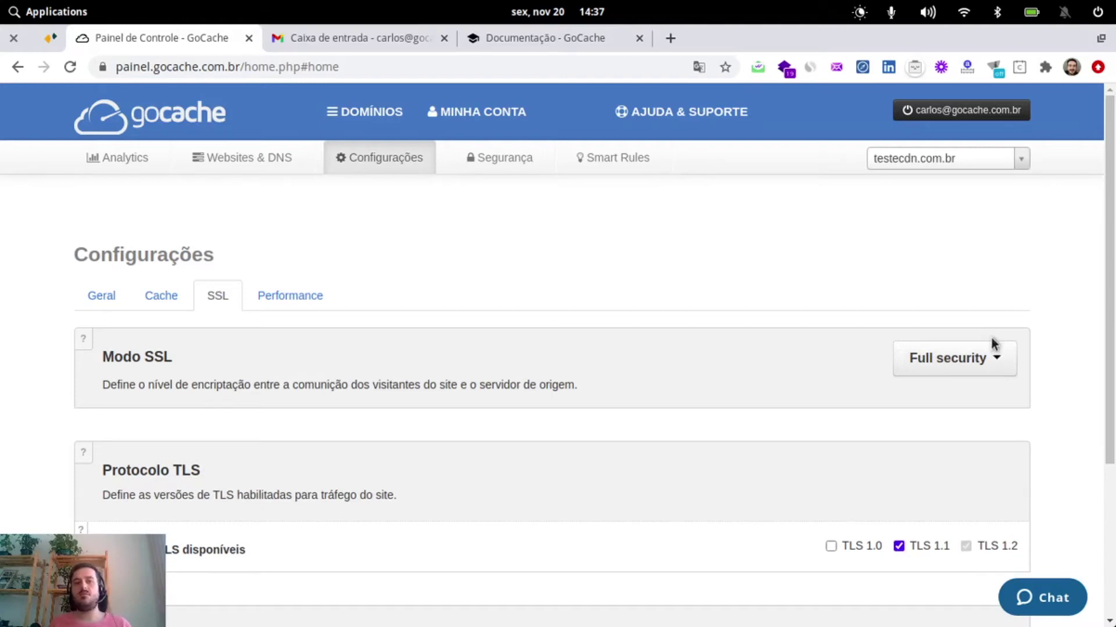
click(1000, 362)
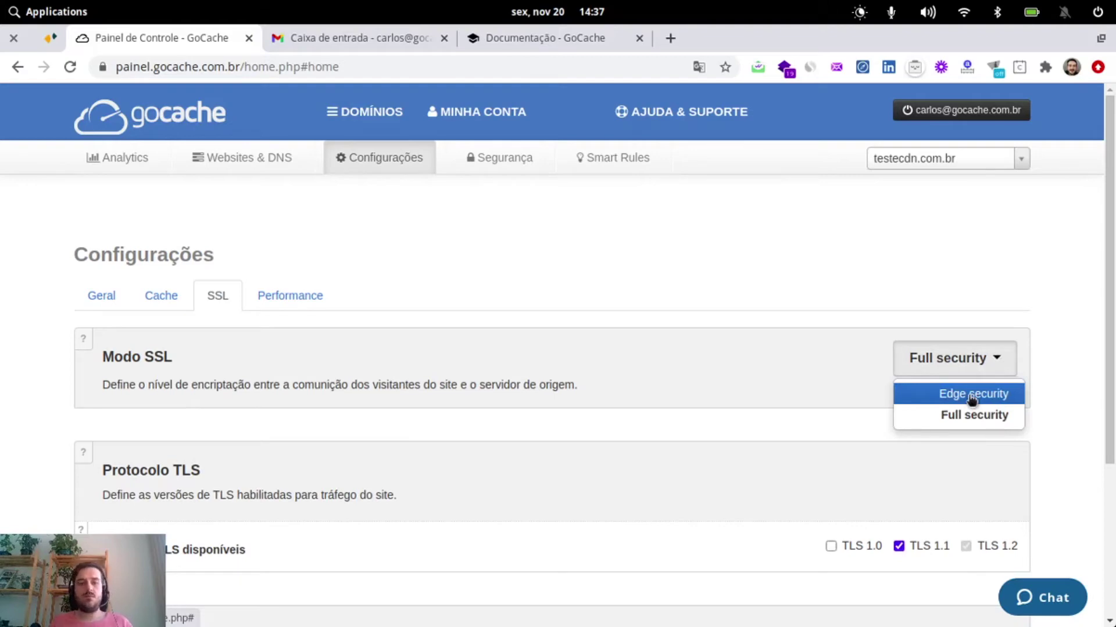
click(695, 457)
scroll(651, 496, down, 3)
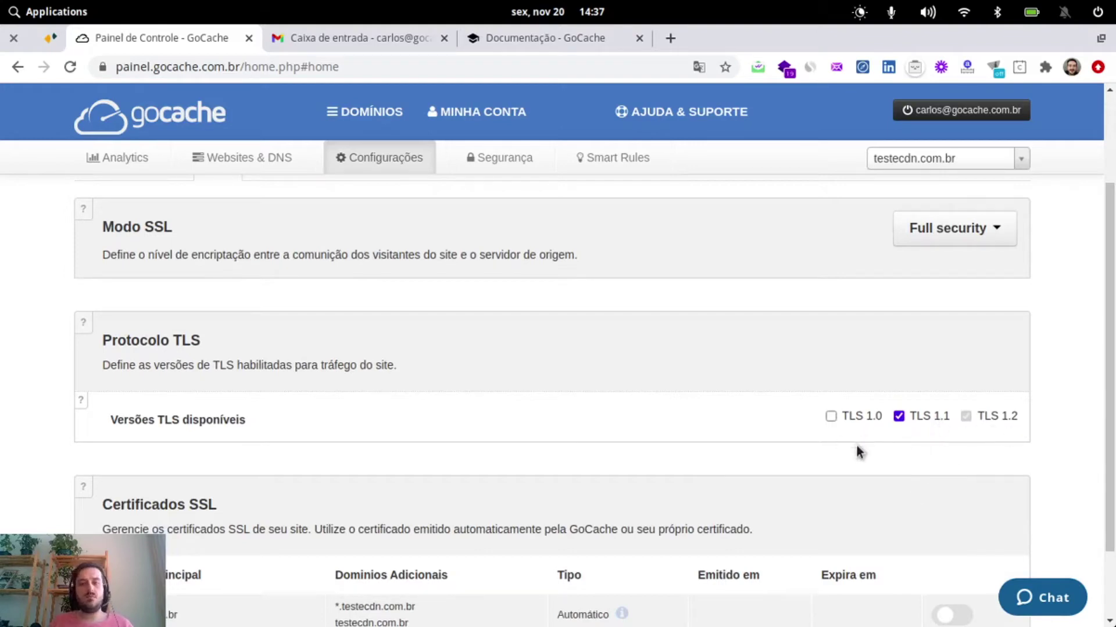
scroll(765, 425, down, 3)
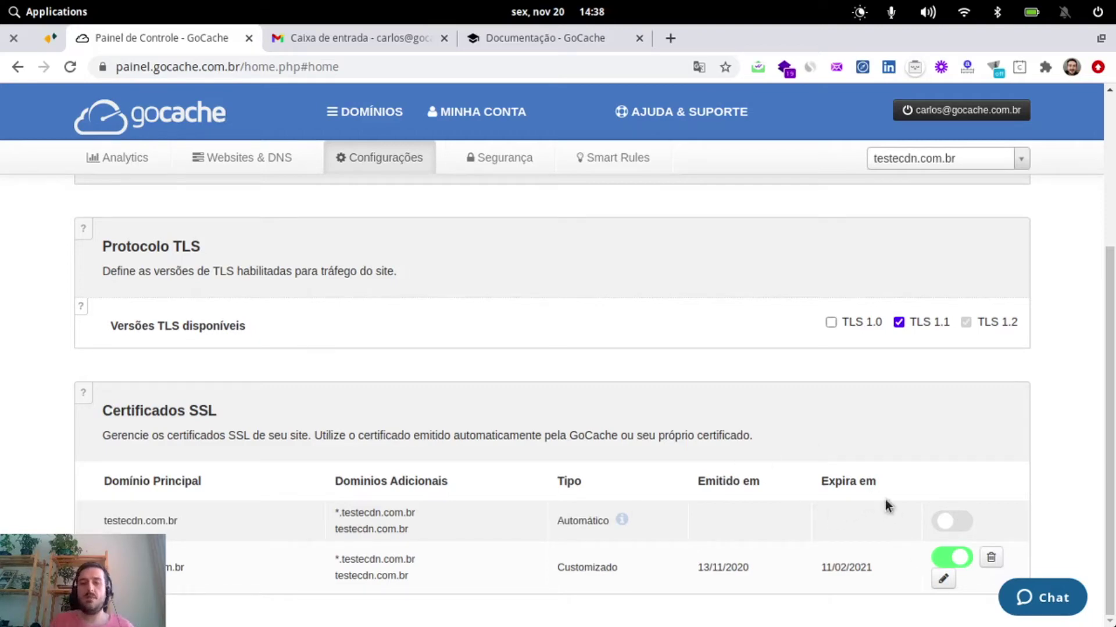
Step: Review the Performance settings for GZIP compression and Lithio image optimization
scroll(885, 500, up, 4)
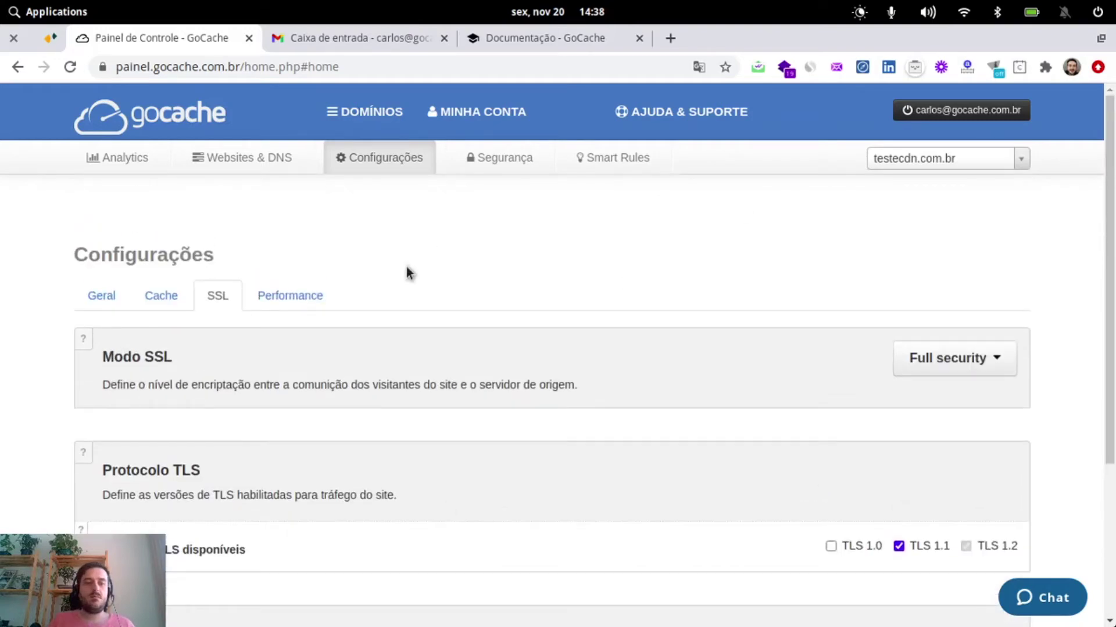
click(312, 296)
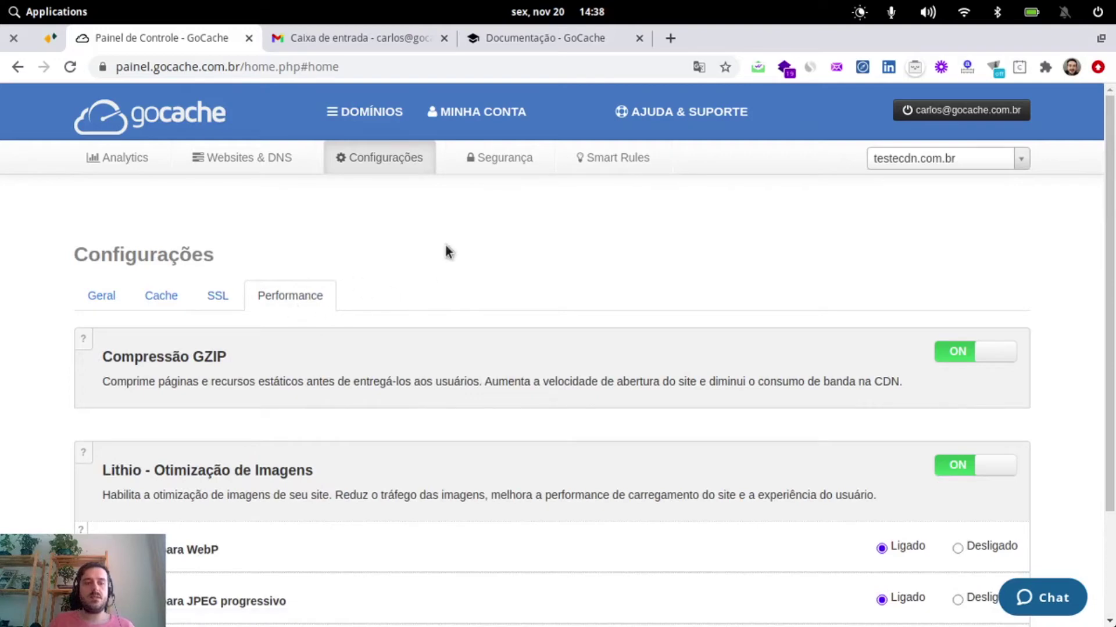
scroll(392, 295, down, 2)
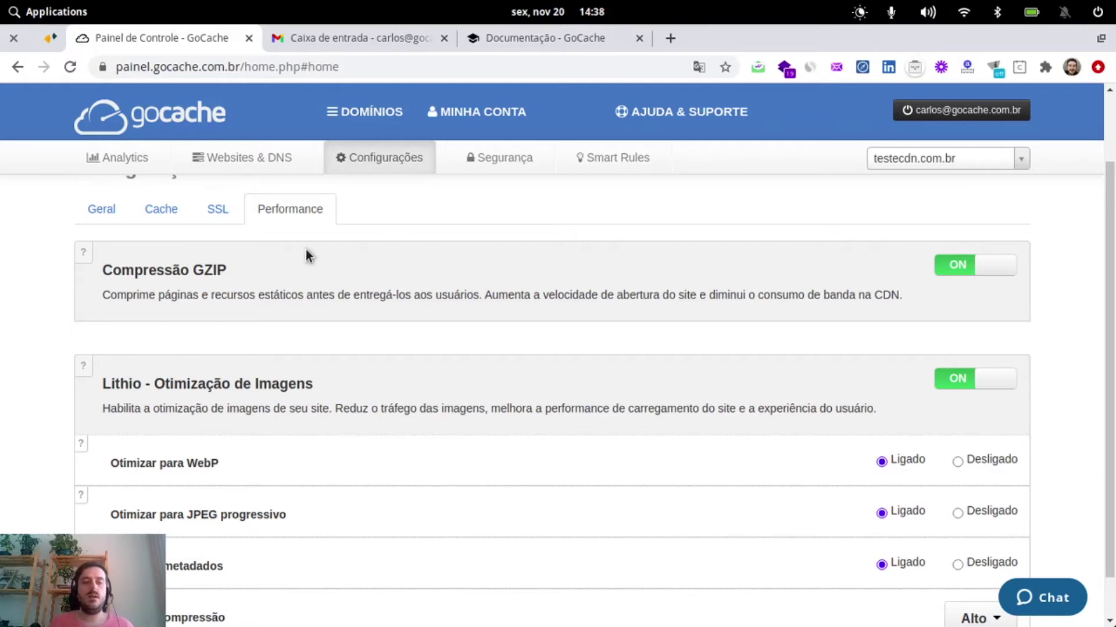
scroll(301, 342, down, 1)
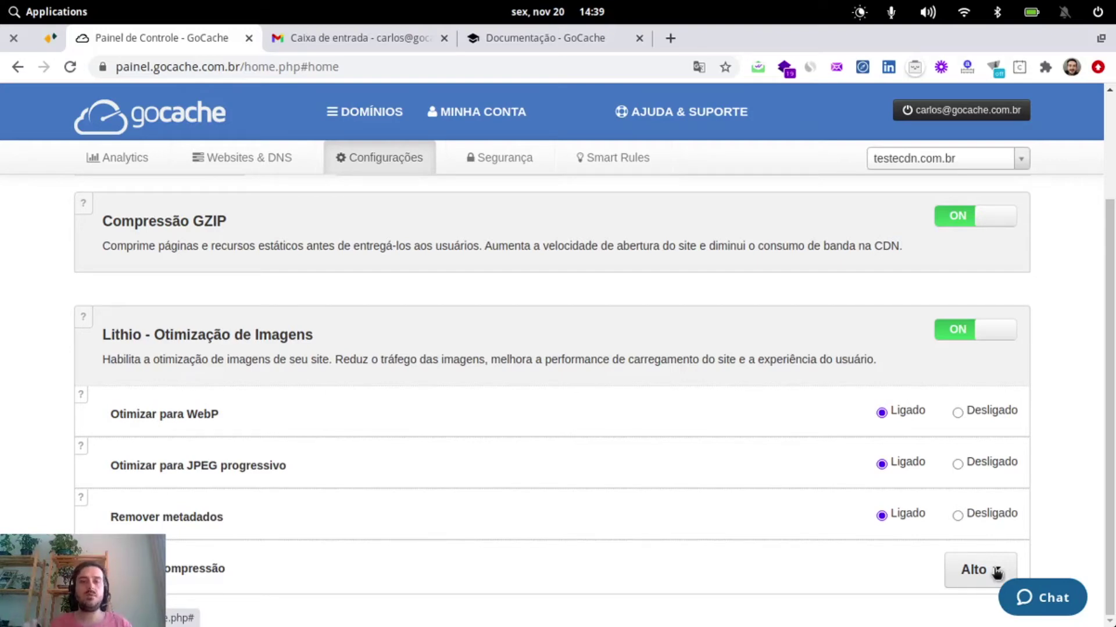
click(647, 162)
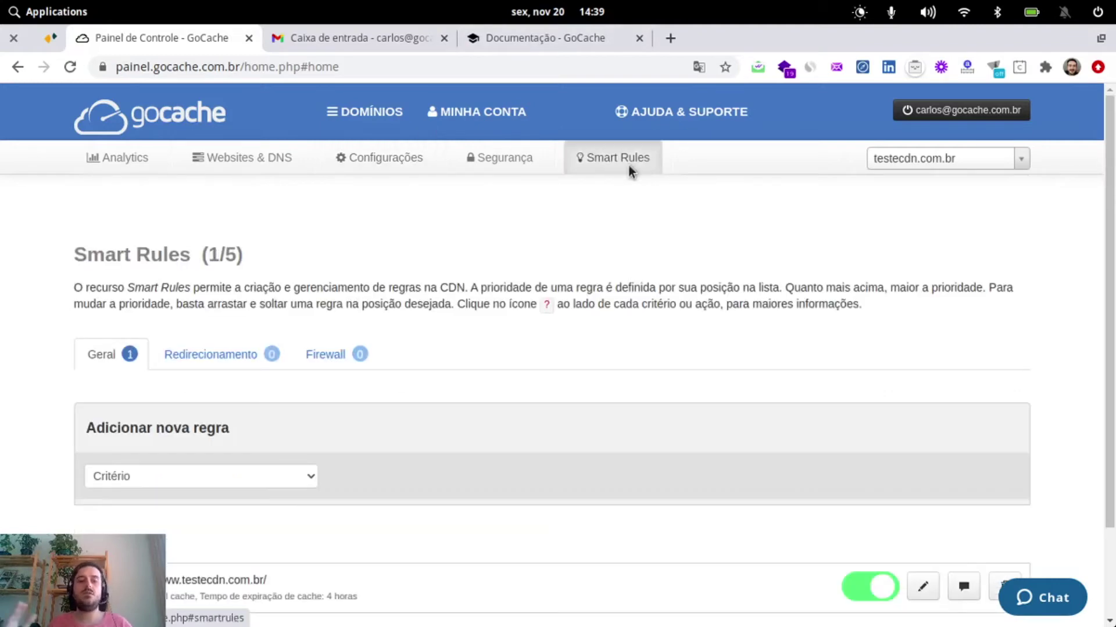
scroll(633, 185, down, 1)
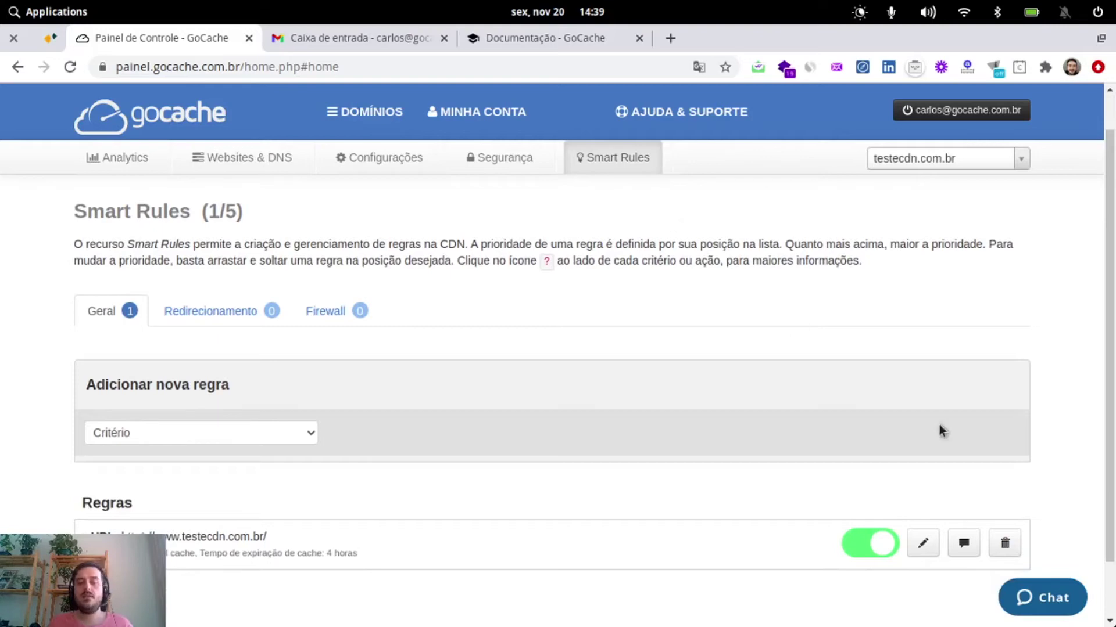
click(1007, 546)
click(737, 349)
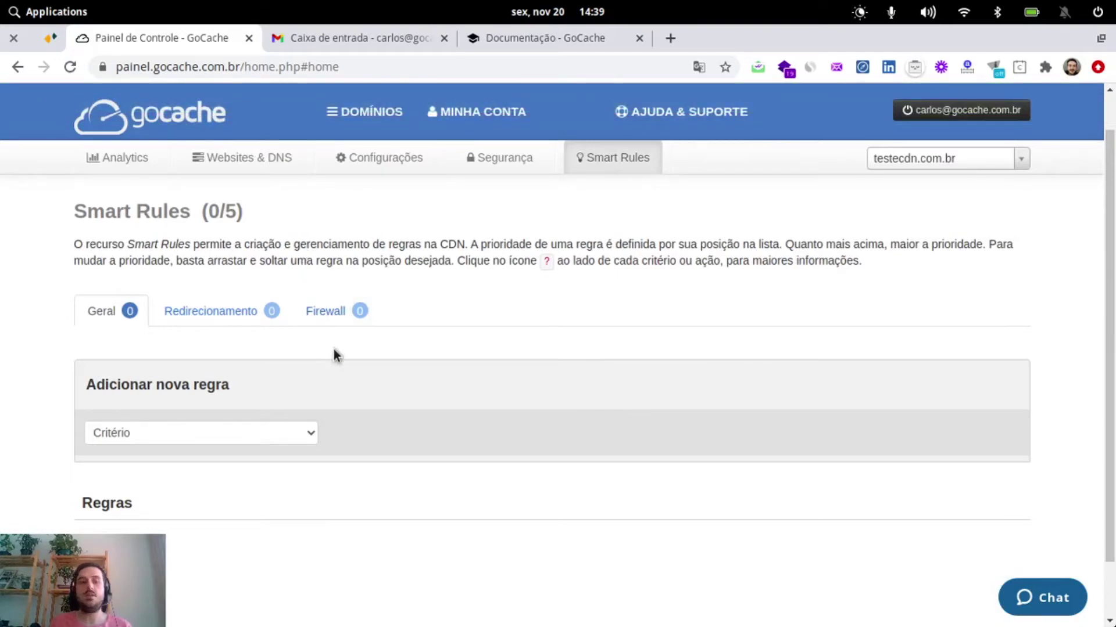
scroll(354, 348, down, 1)
click(275, 365)
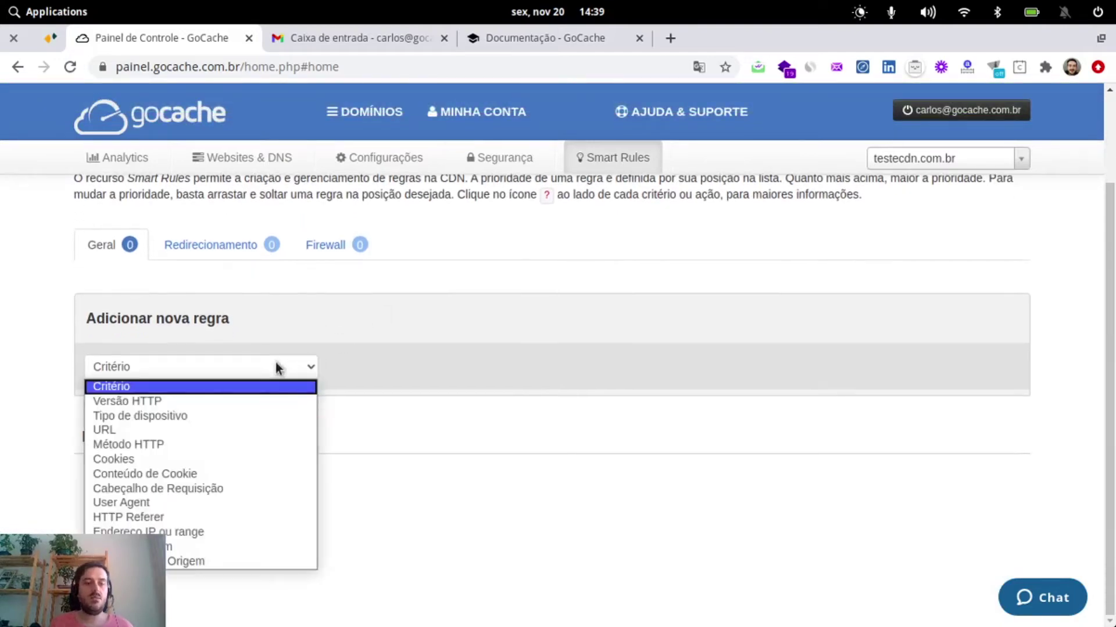
click(191, 429)
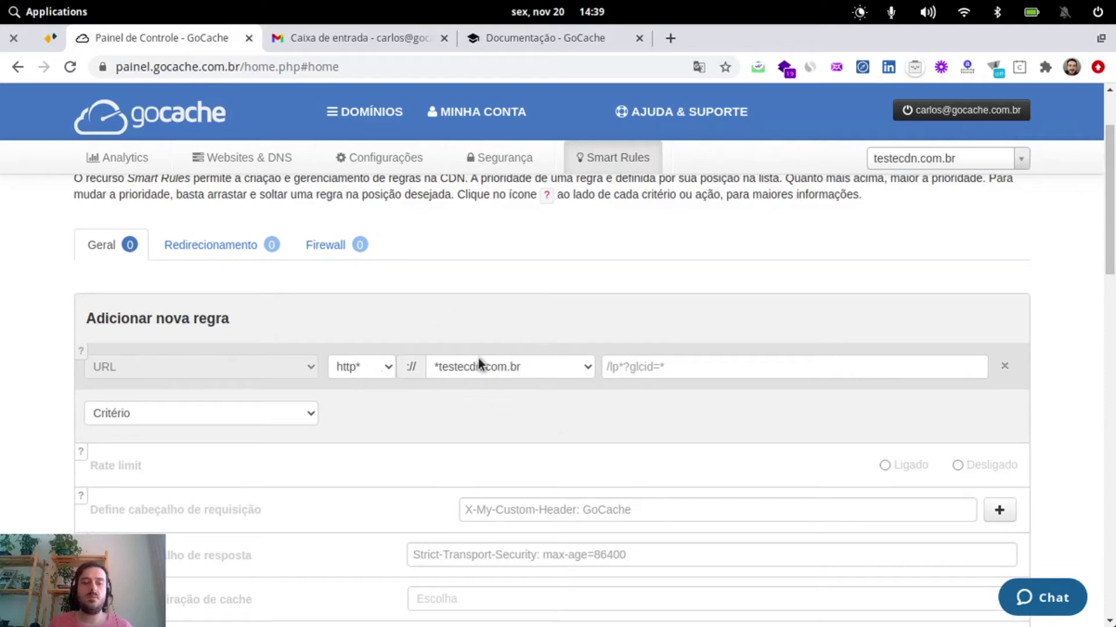
click(436, 368)
click(498, 435)
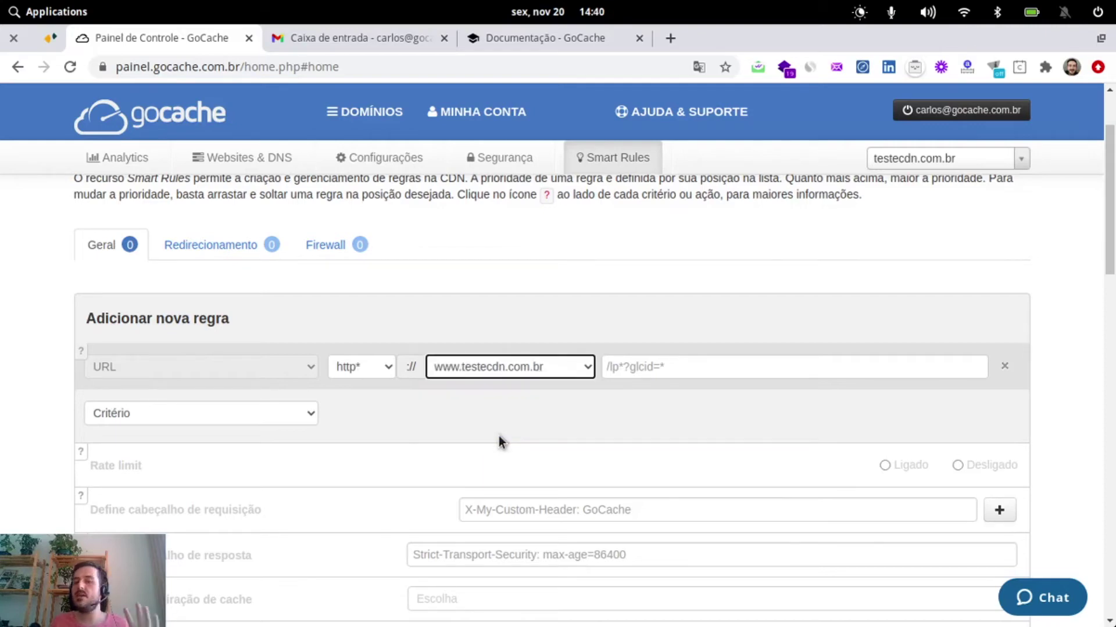
click(787, 365)
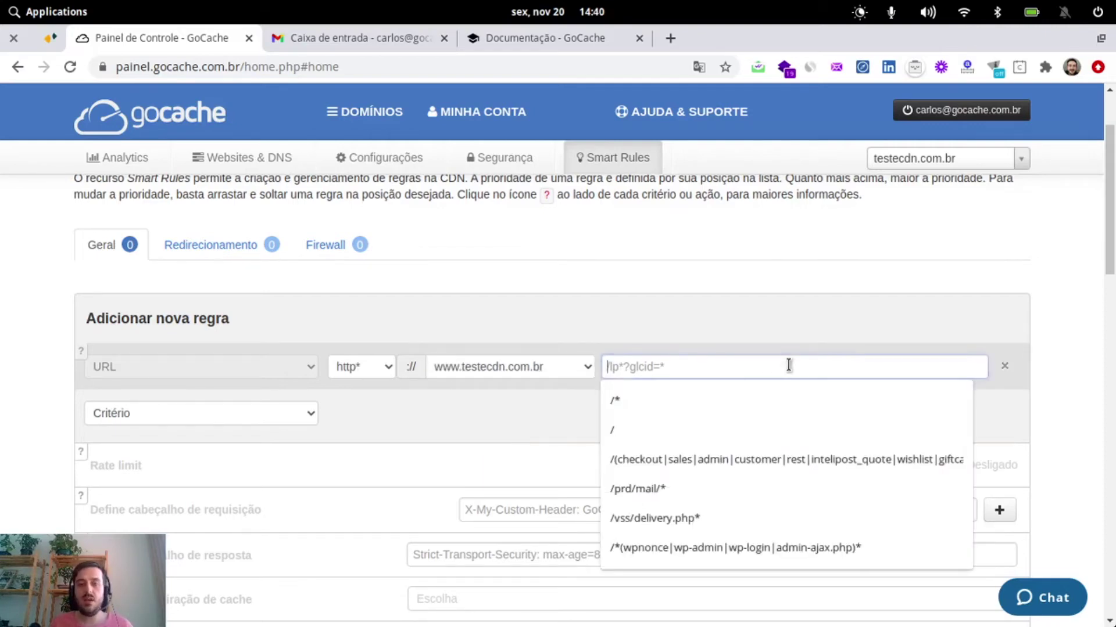
text(/)
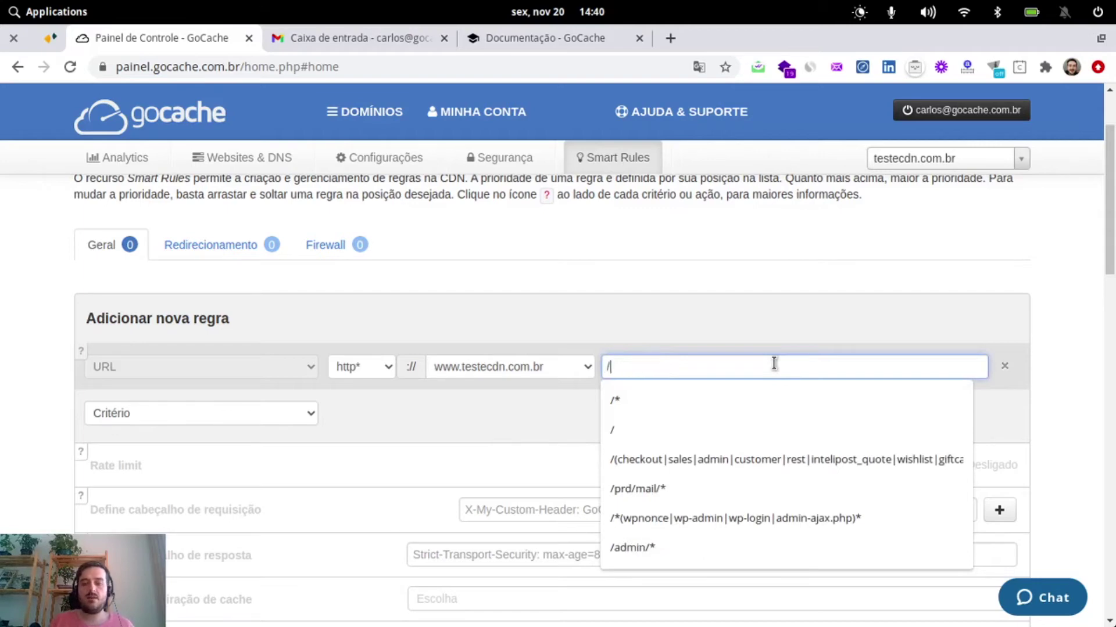
click(809, 307)
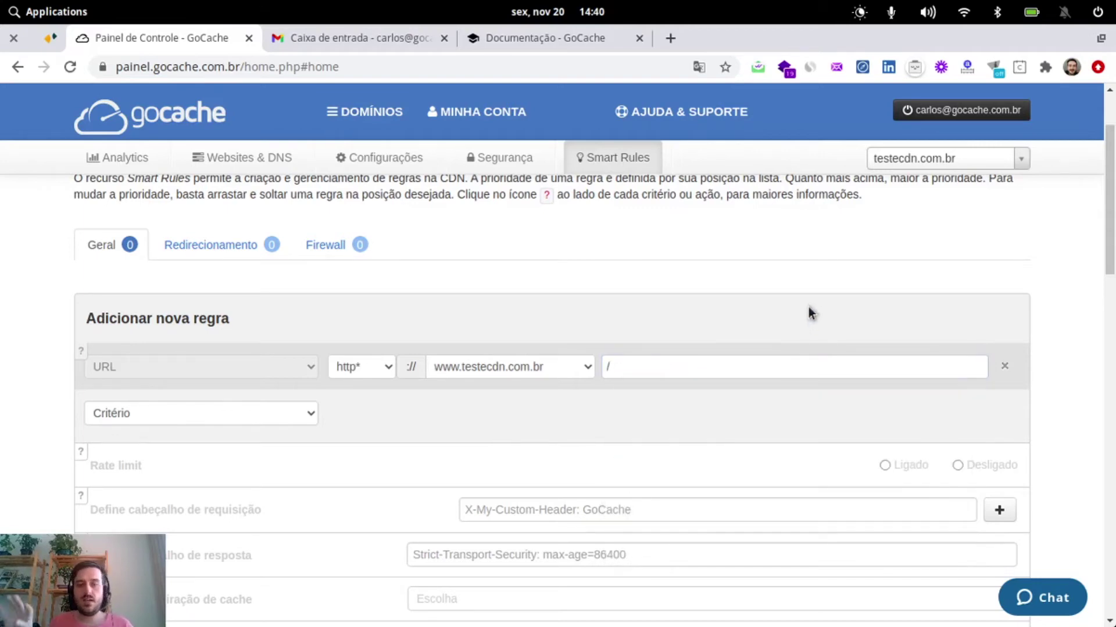
Step: Set the rule's cache type to Full cache and its cache expiration to 7 dias, and save and activate it
scroll(800, 268, down, 3)
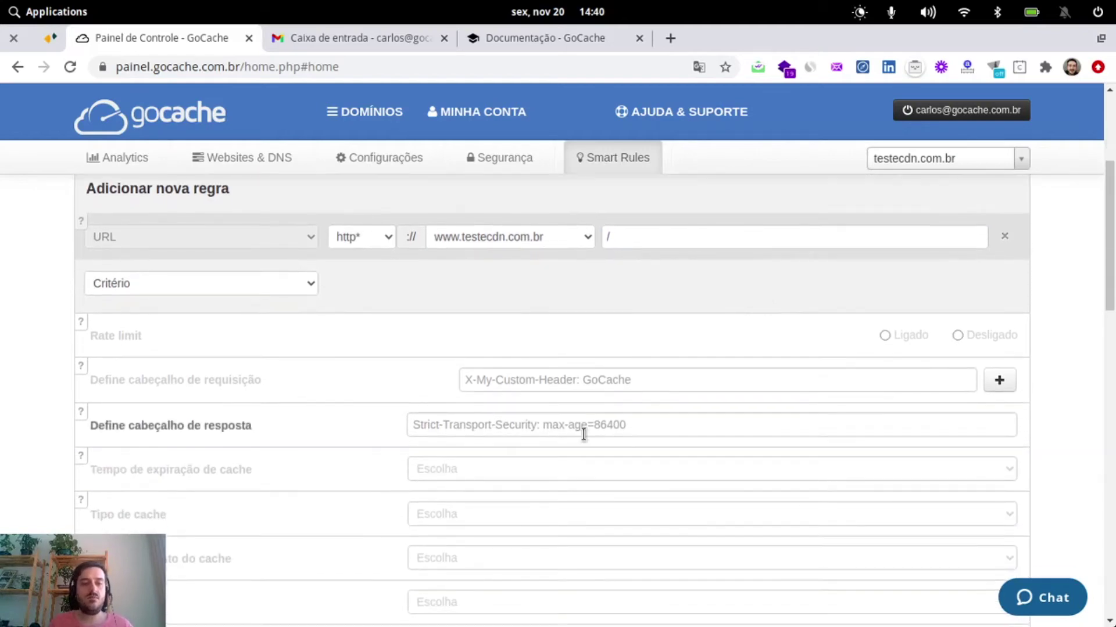
click(493, 519)
click(463, 578)
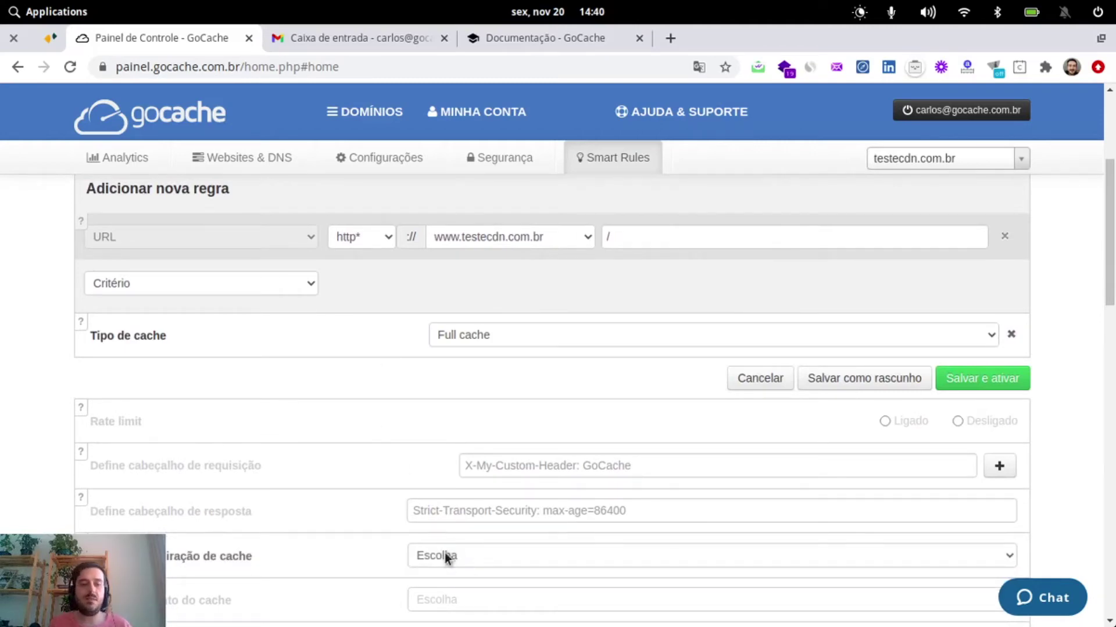
click(480, 559)
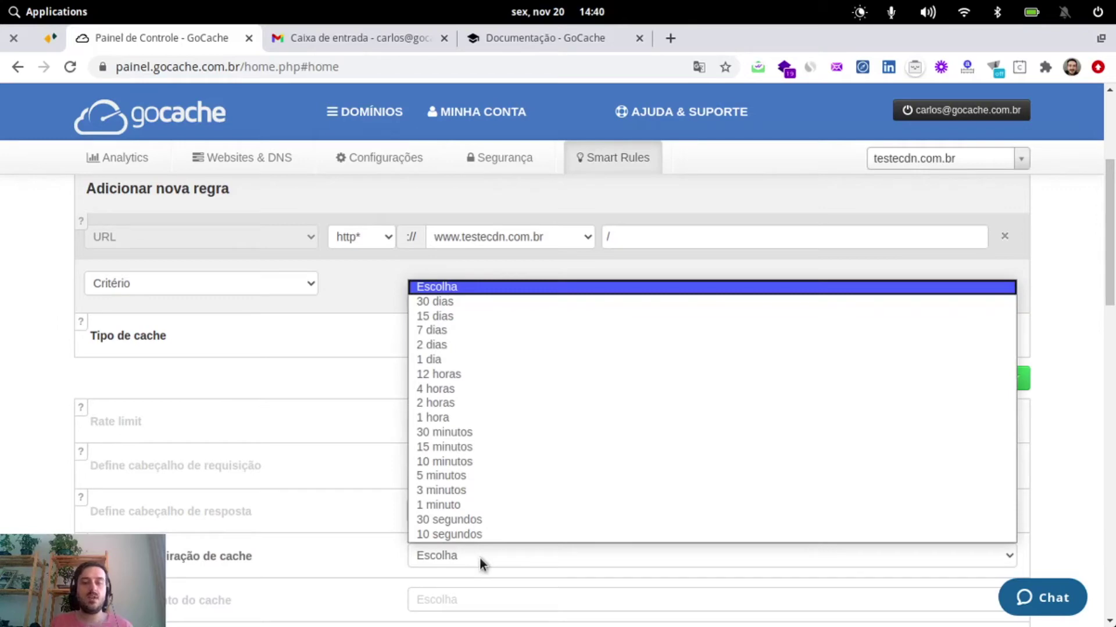
click(434, 330)
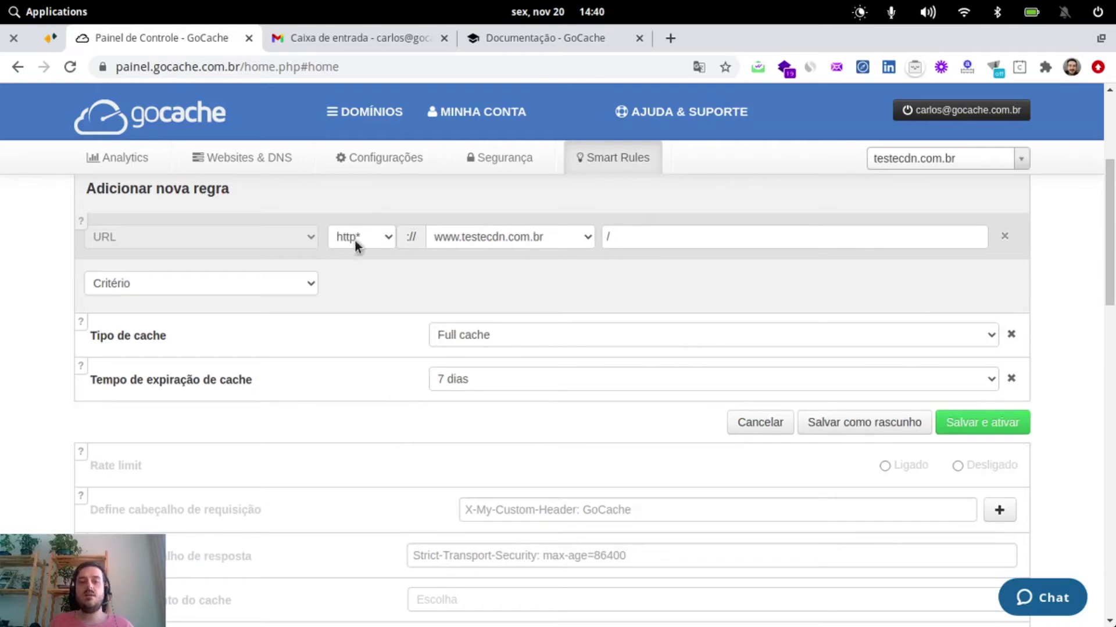
click(981, 428)
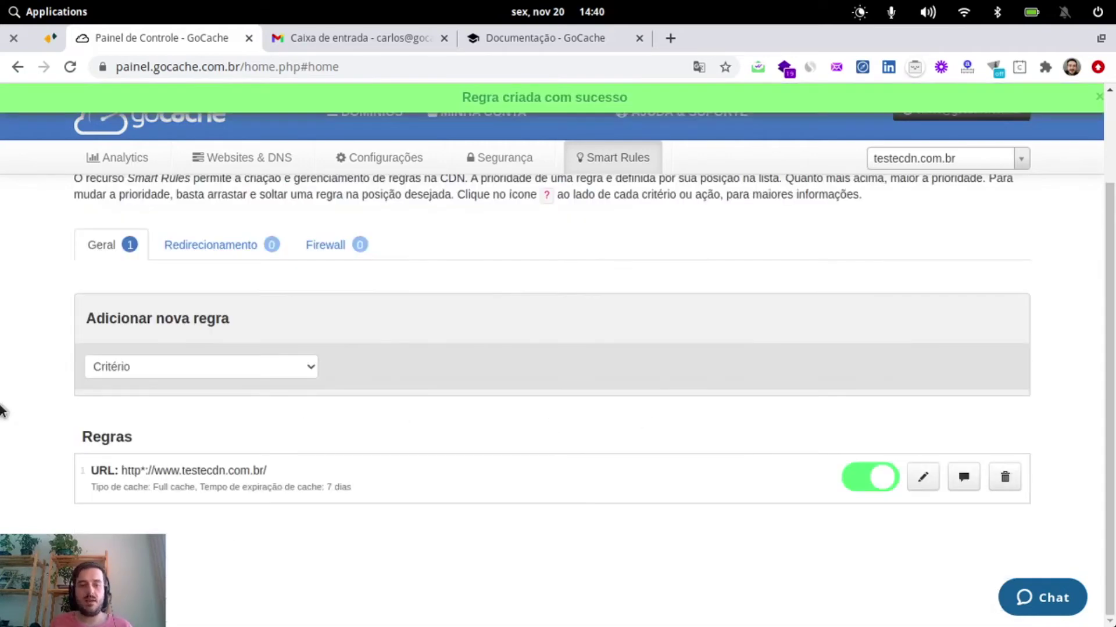
click(249, 367)
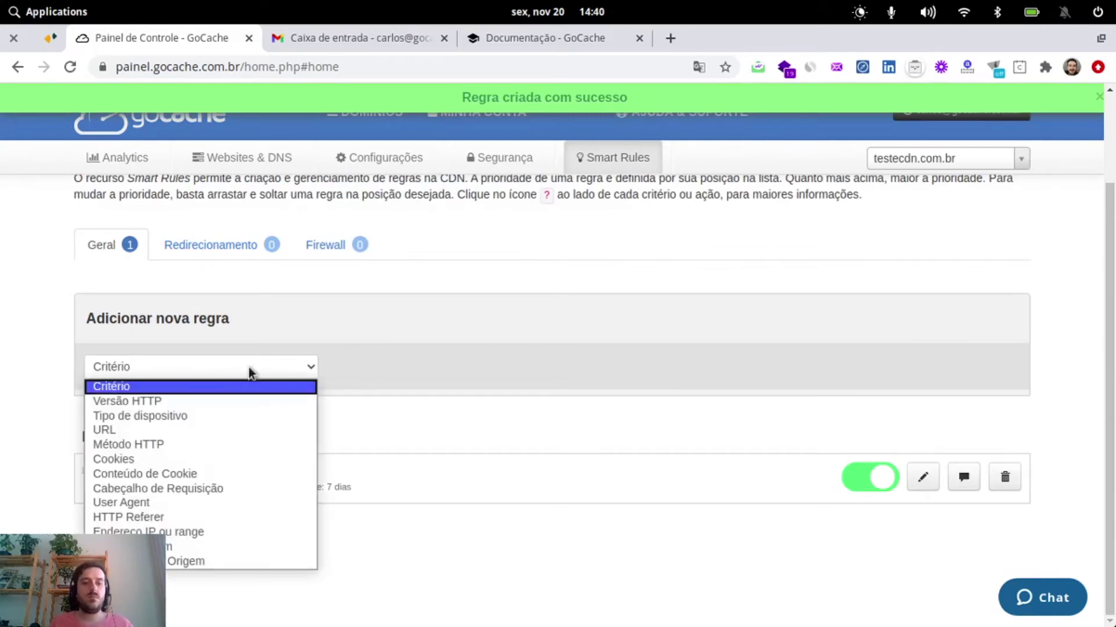
click(158, 430)
click(532, 232)
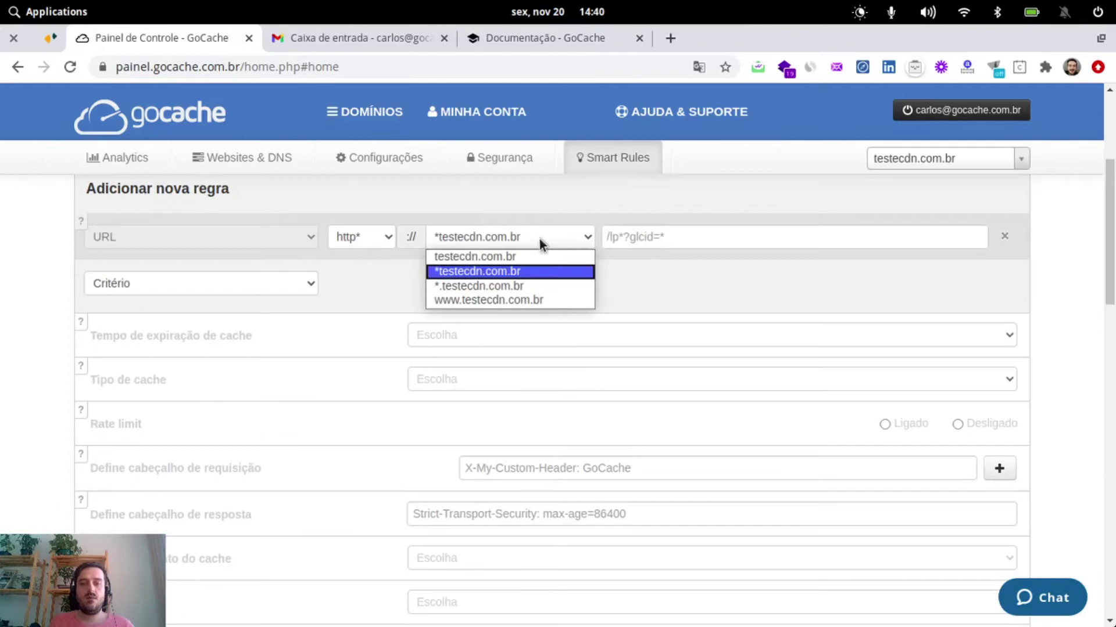
click(518, 302)
click(742, 238)
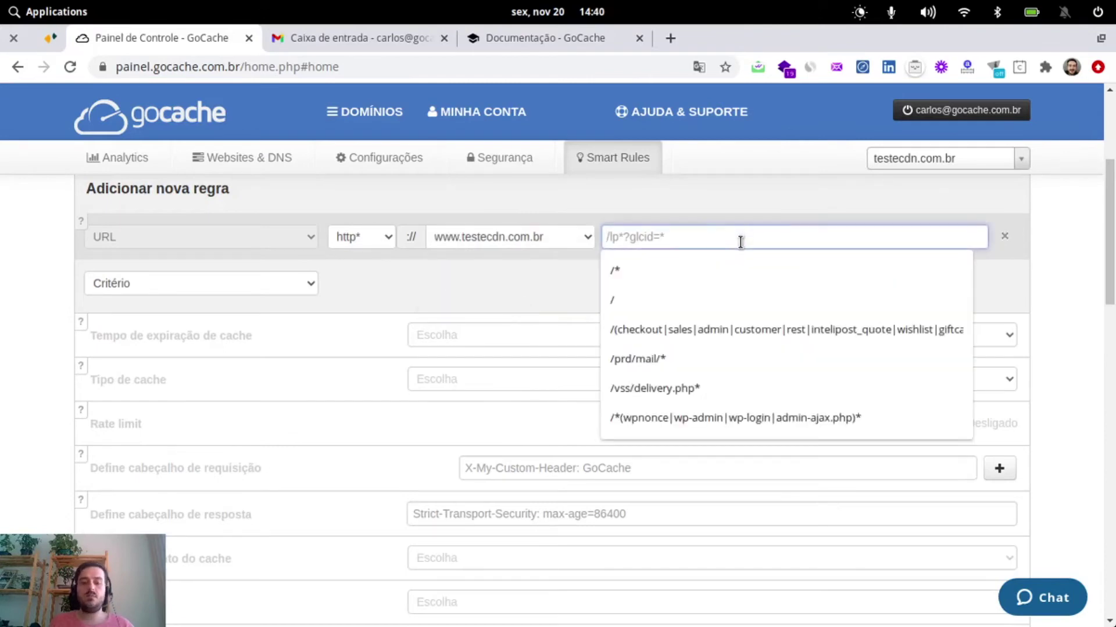
text(/)
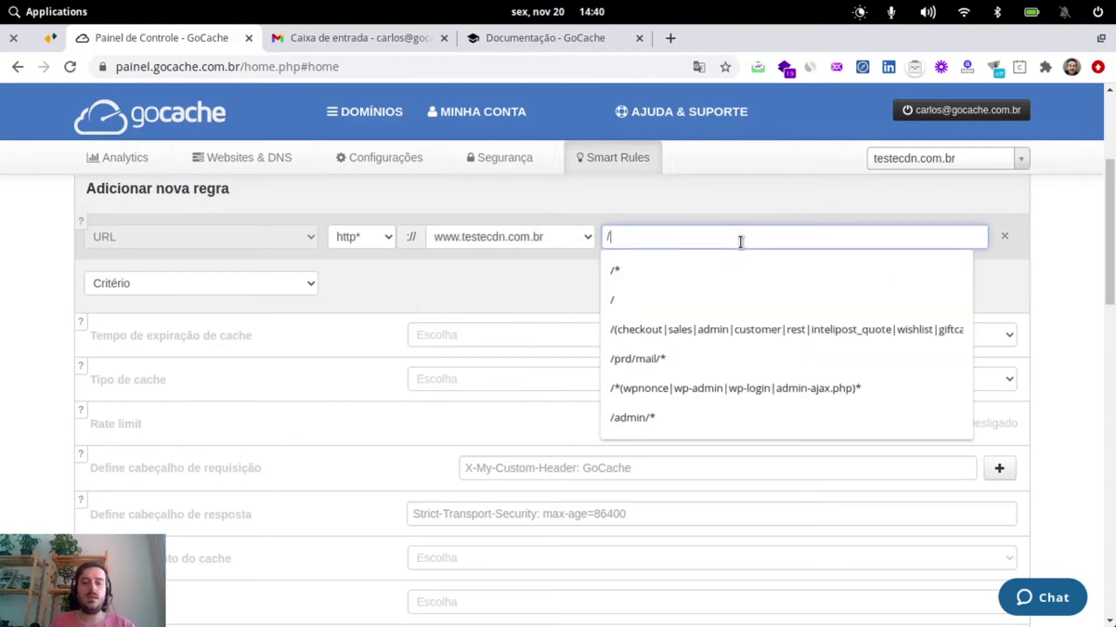
text(carrinho)
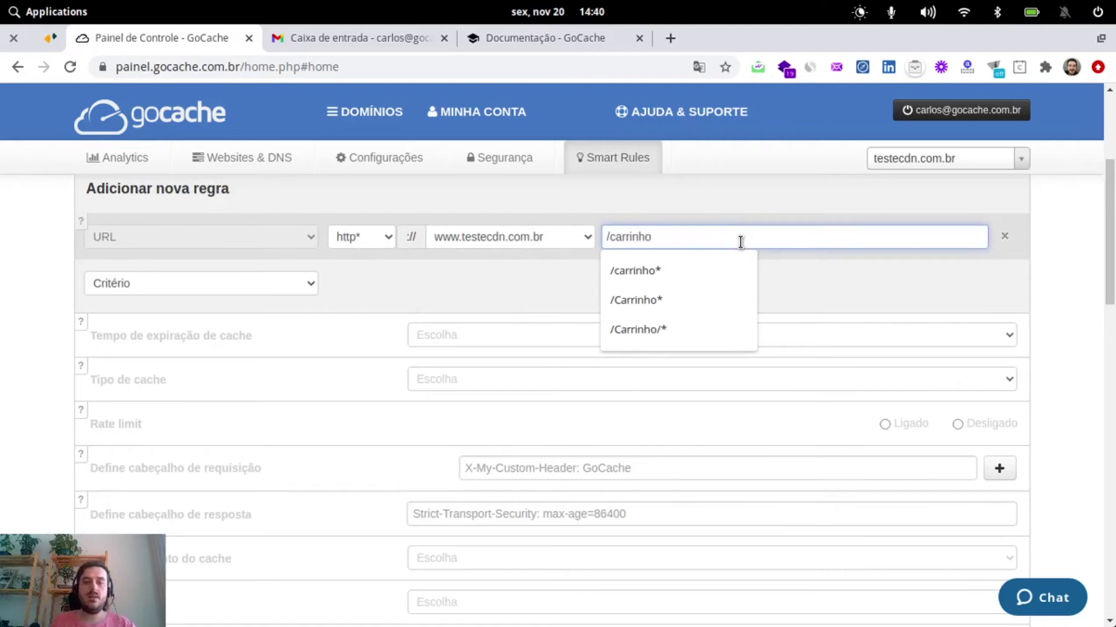
click(862, 267)
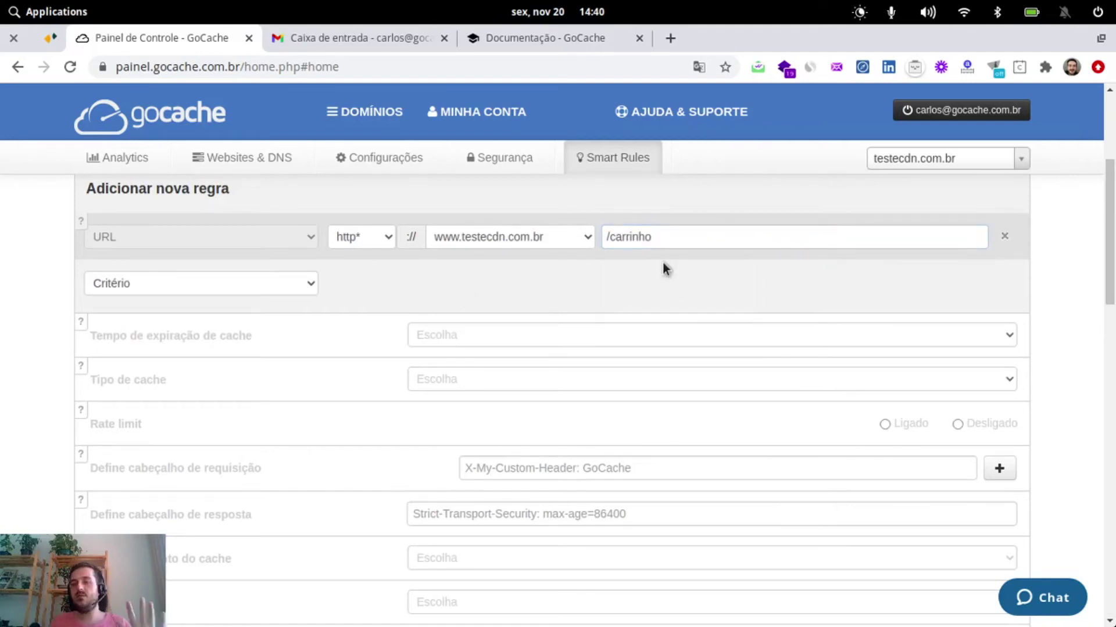
Step: Save and activate the /carrinho rule with cache type Não fazer cache, and move it above the rule for the path /
click(437, 381)
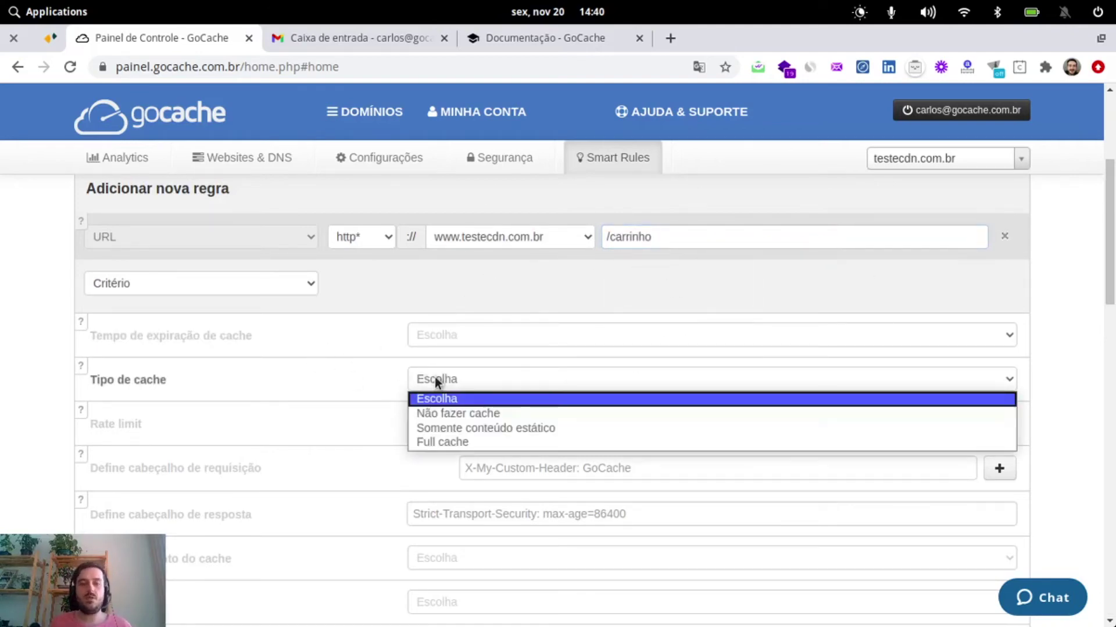
click(479, 413)
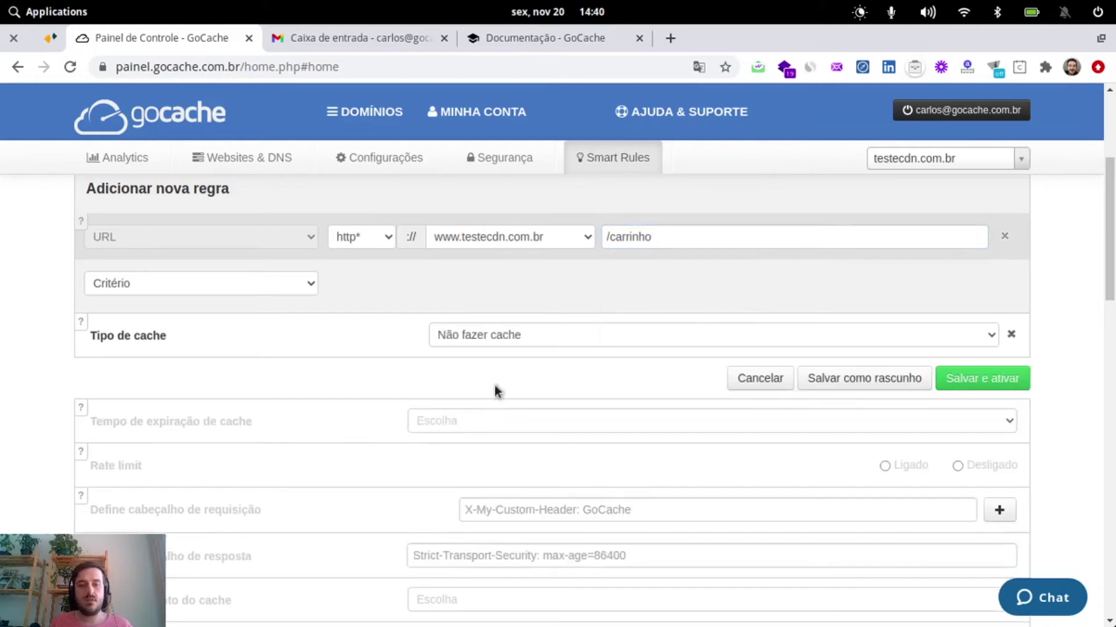
click(998, 385)
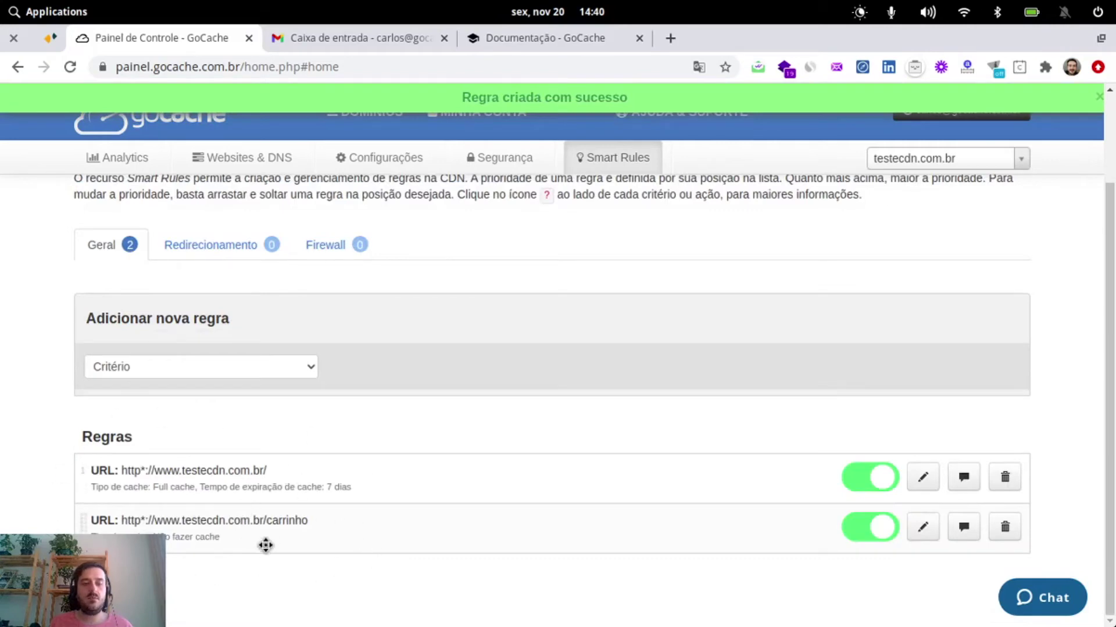
drag(265, 545, 225, 479)
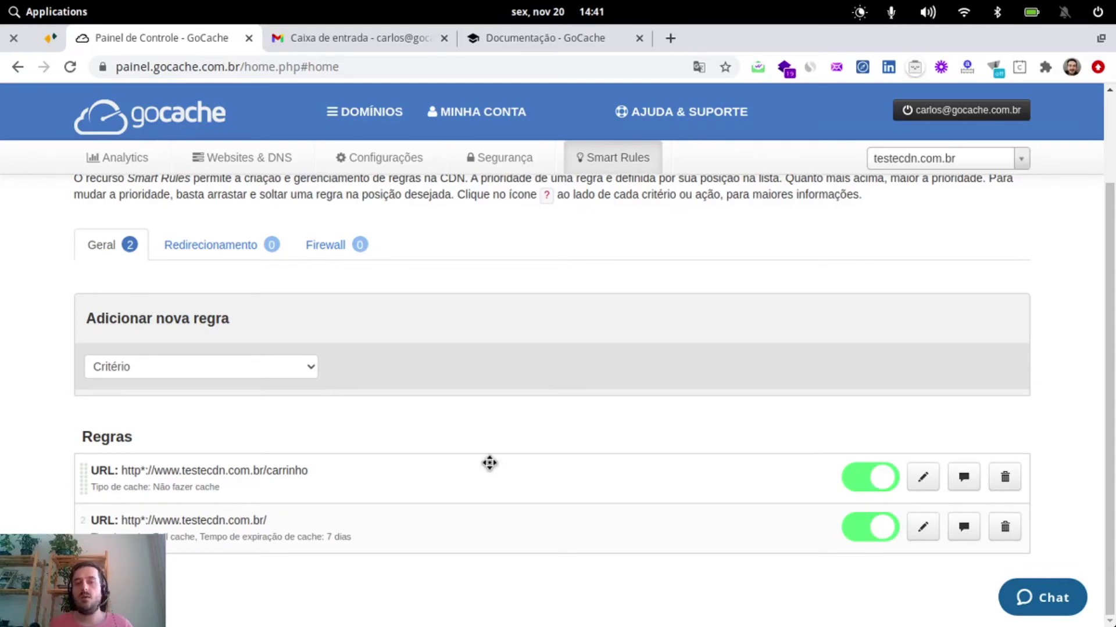
click(282, 368)
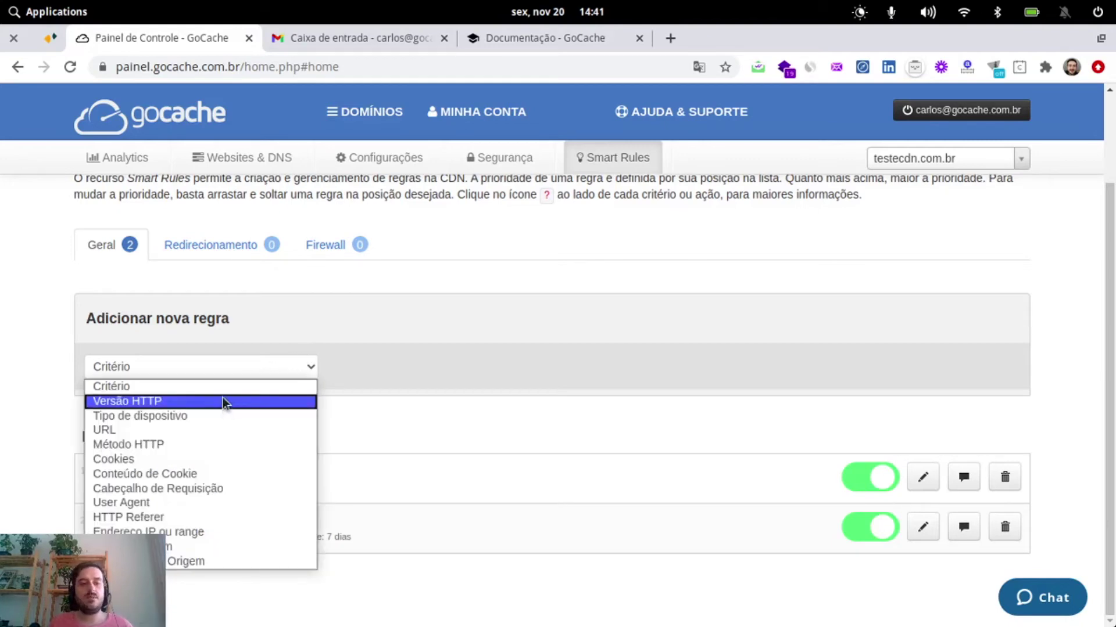
click(193, 430)
click(518, 367)
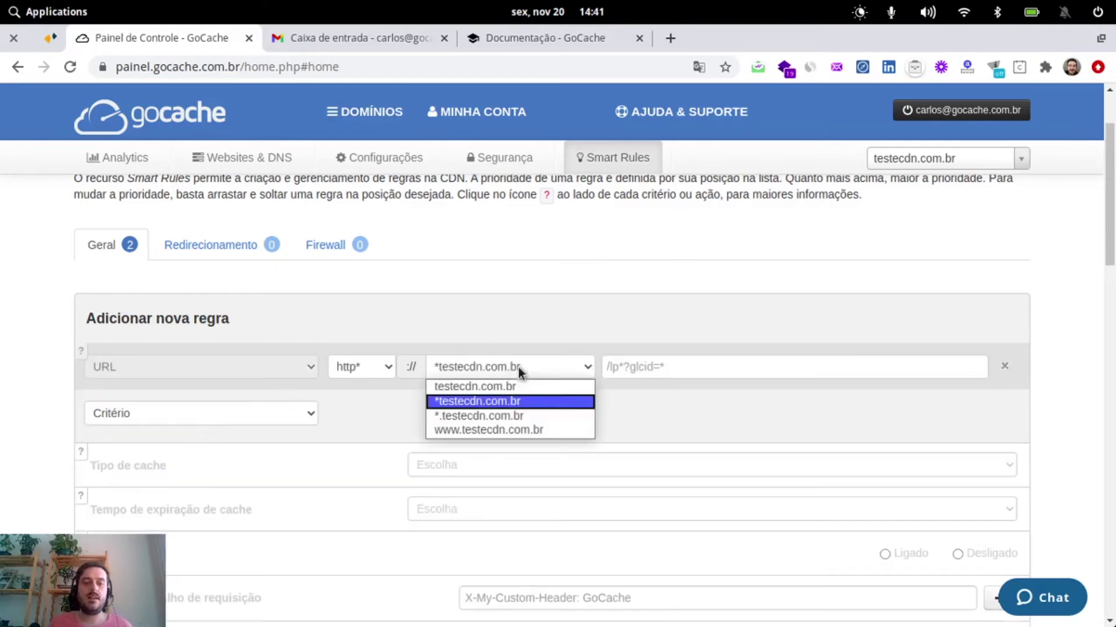
click(477, 430)
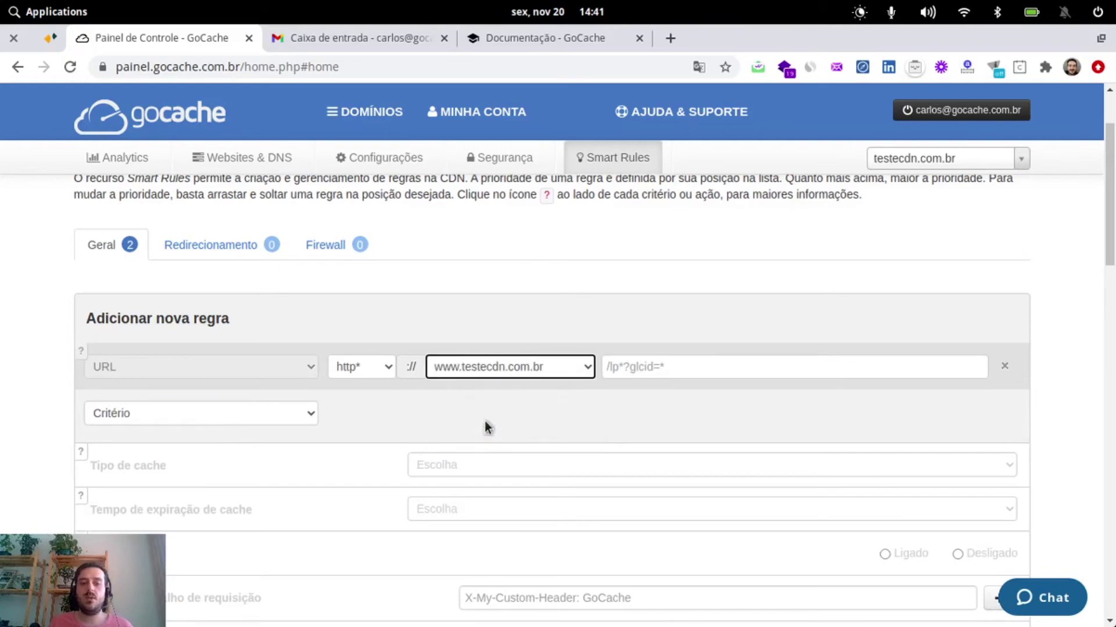
click(675, 367)
text(/)
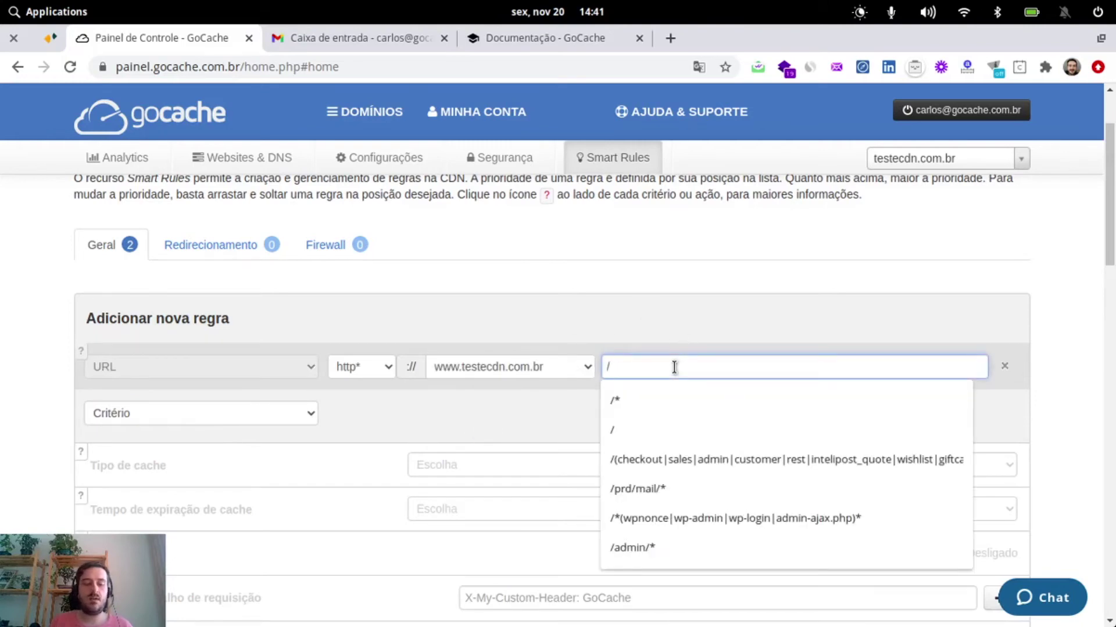
text(*)
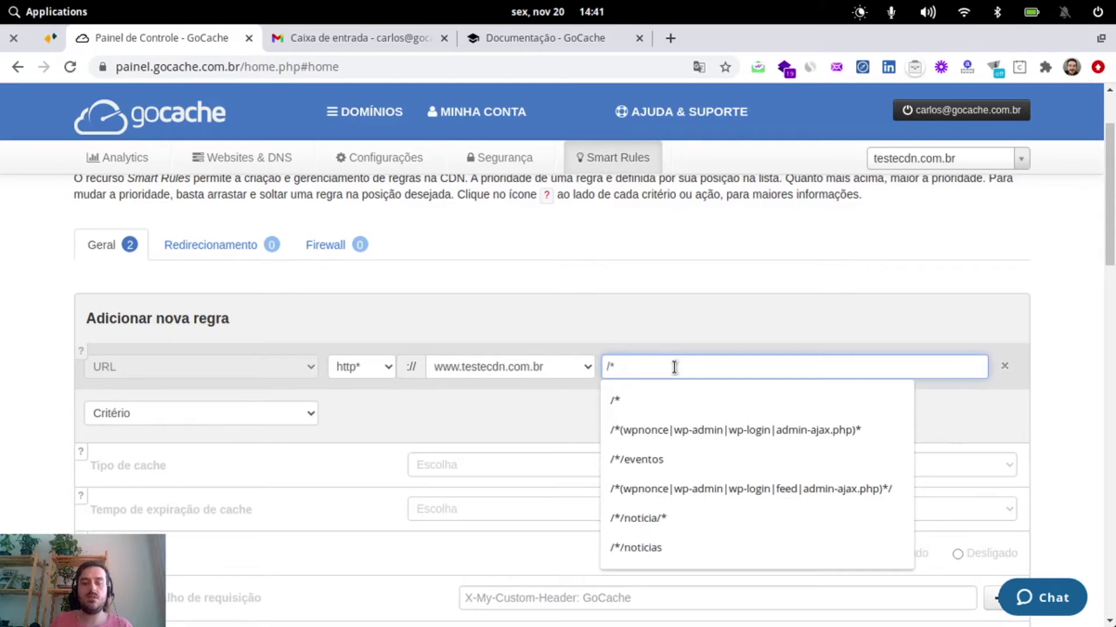
click(724, 301)
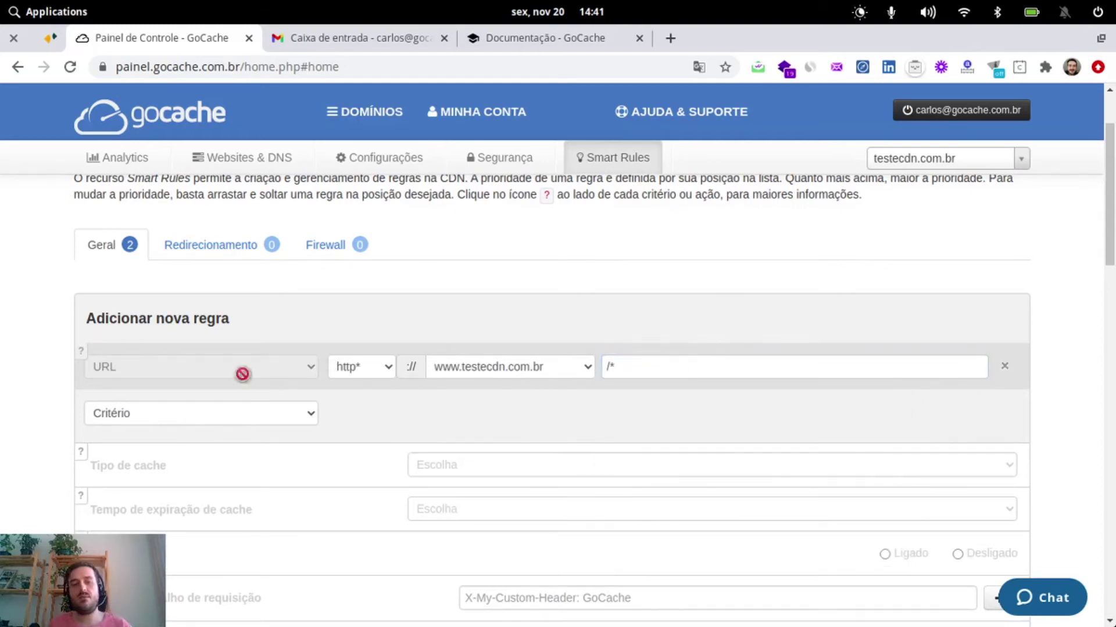
Step: Add a Cookies criterion with the value usario_logado to the new rule
click(181, 414)
click(160, 495)
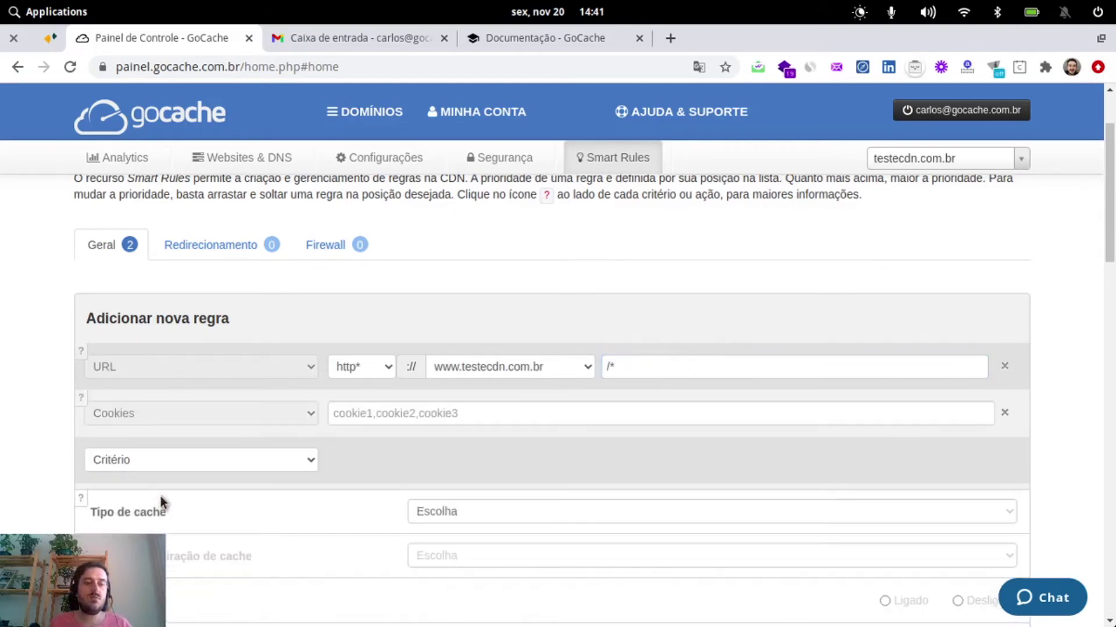
click(508, 416)
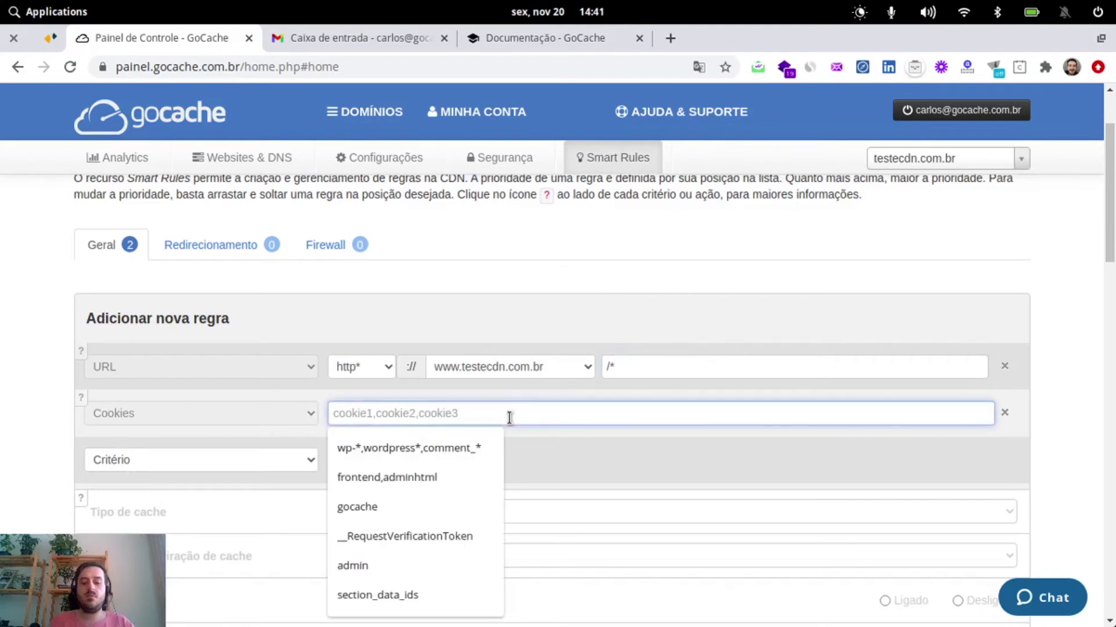
text(usa)
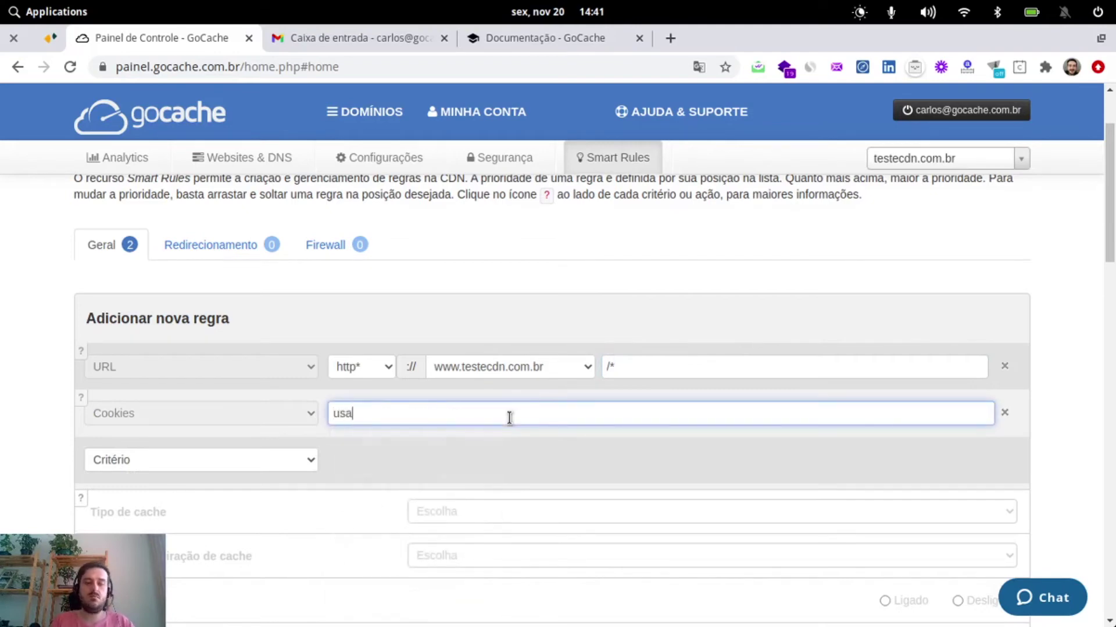
text(rio_logado)
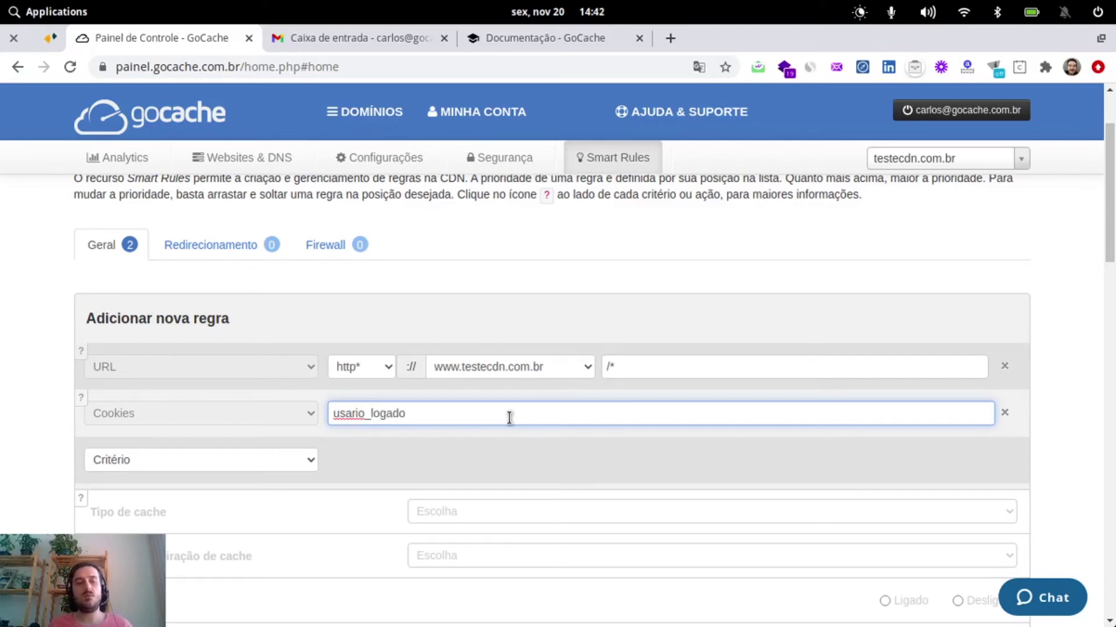
Step: Save and activate the cookie rule with cache type Somente conteúdo estático, and move it to the top of the rule list
scroll(601, 364, down, 3)
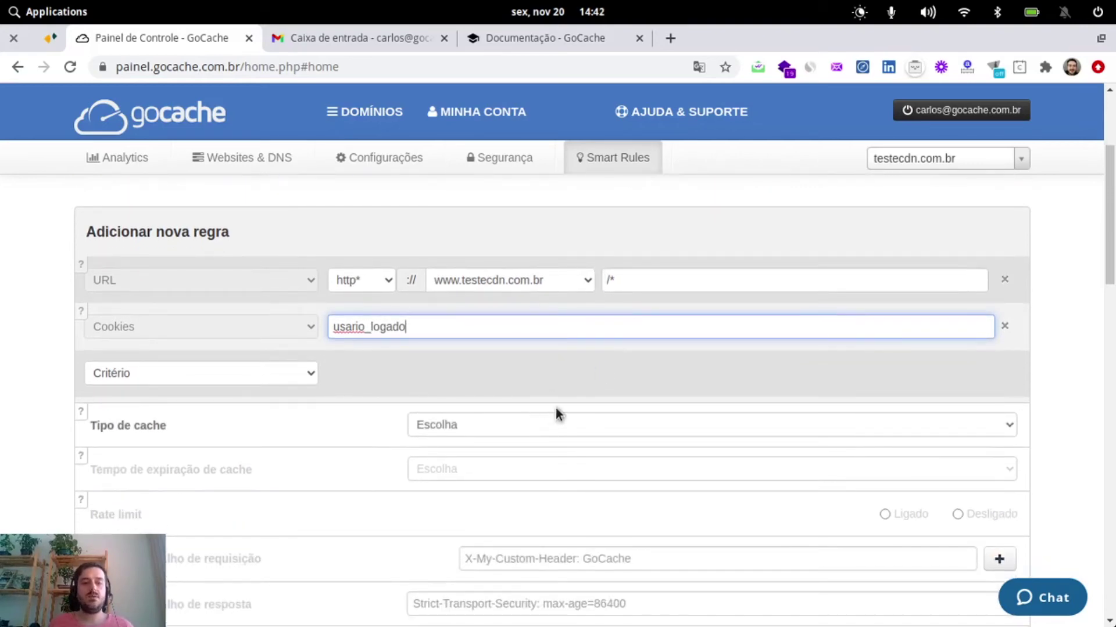
click(567, 424)
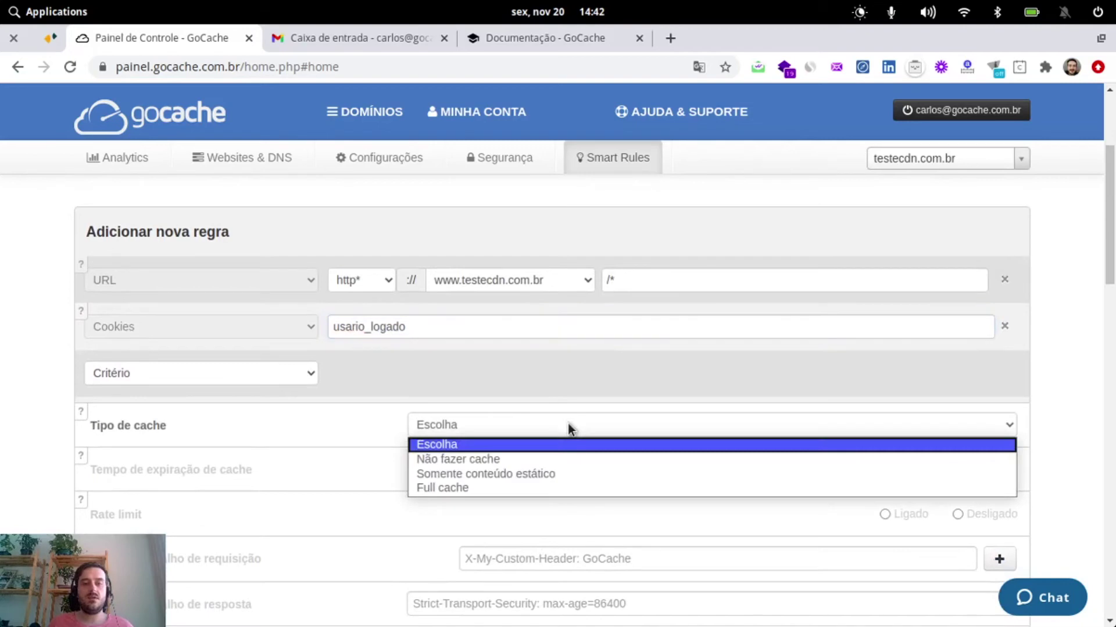
click(457, 478)
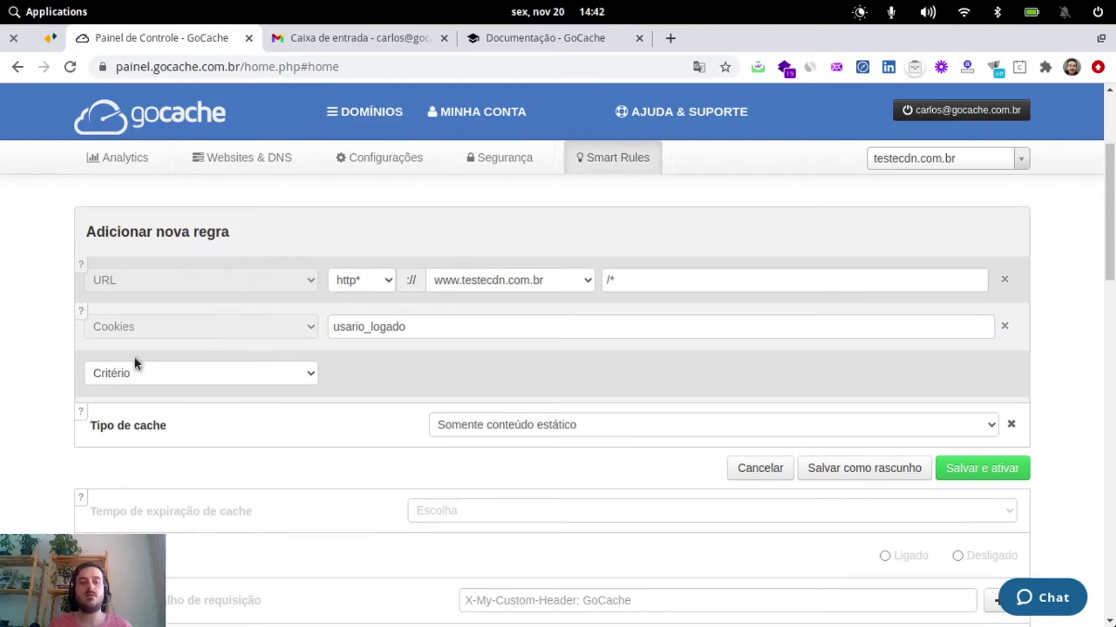
click(1003, 479)
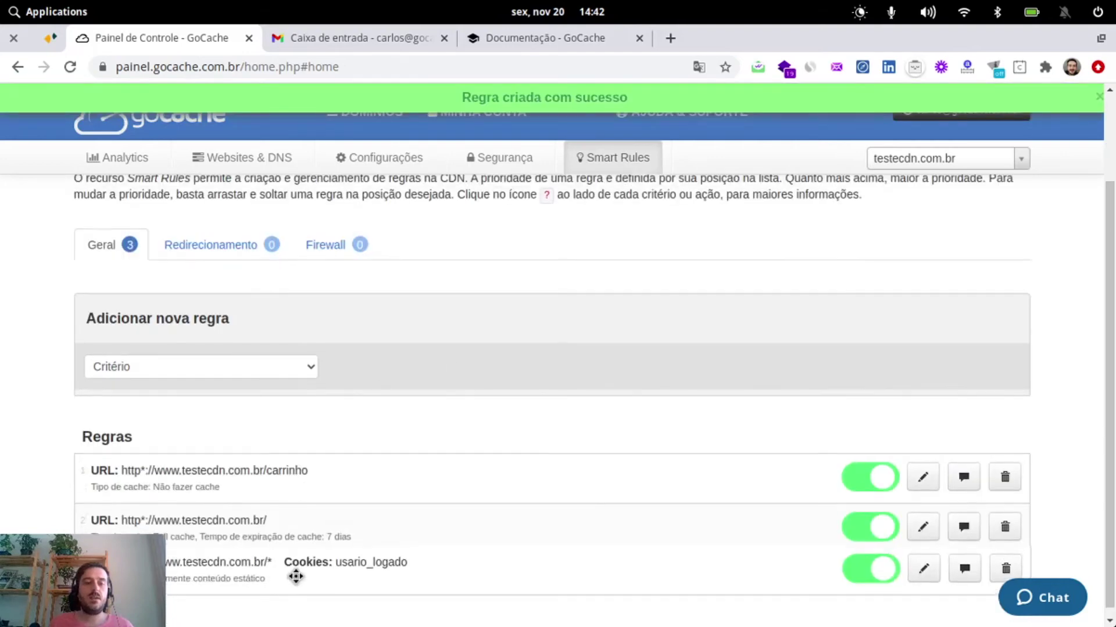
drag(296, 576, 324, 459)
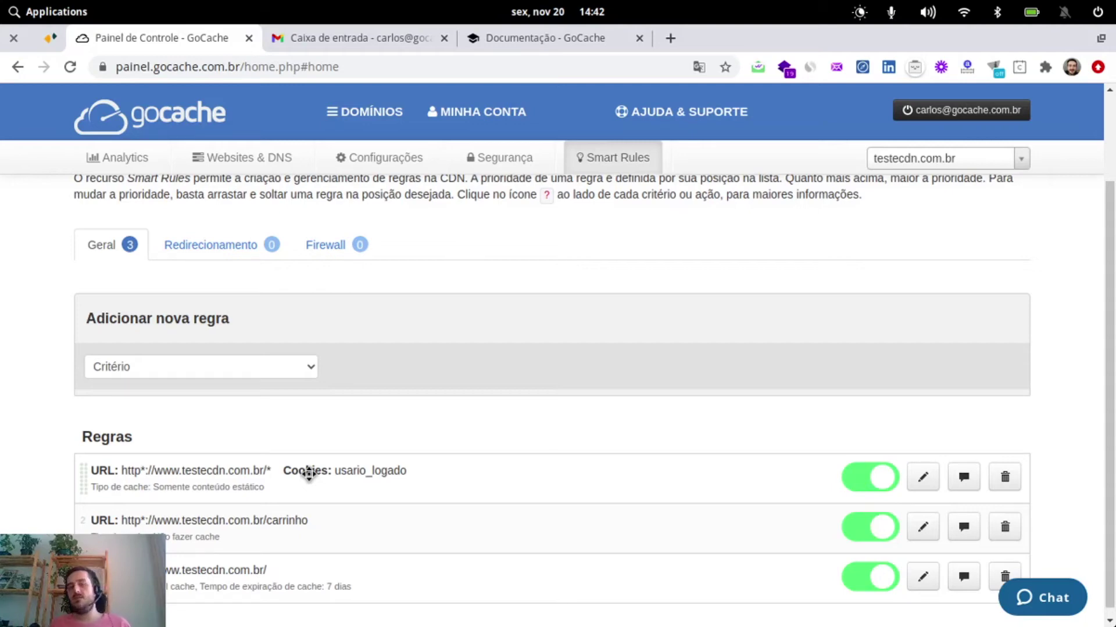
Step: Look over the criteria available for general rules and view the support chat form, closing both without making changes
click(292, 368)
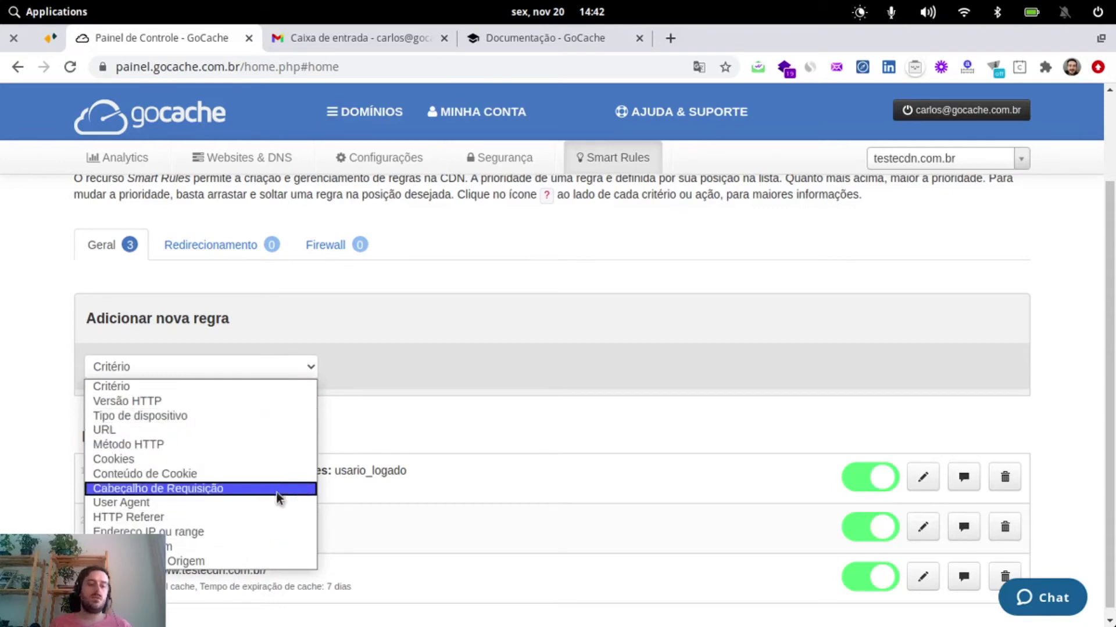
click(367, 333)
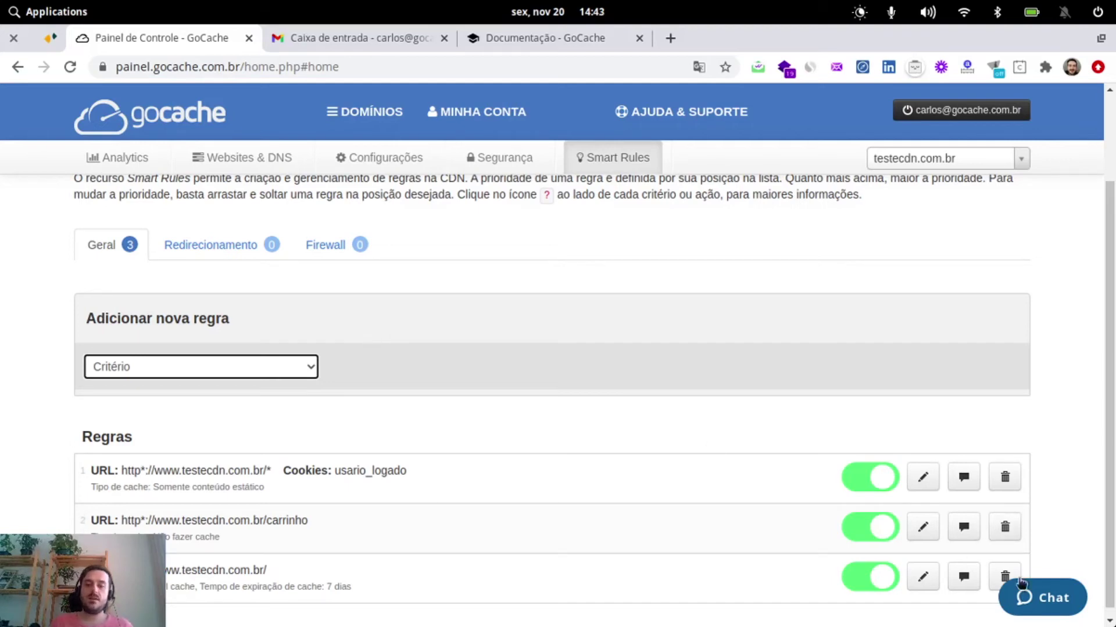
click(1037, 602)
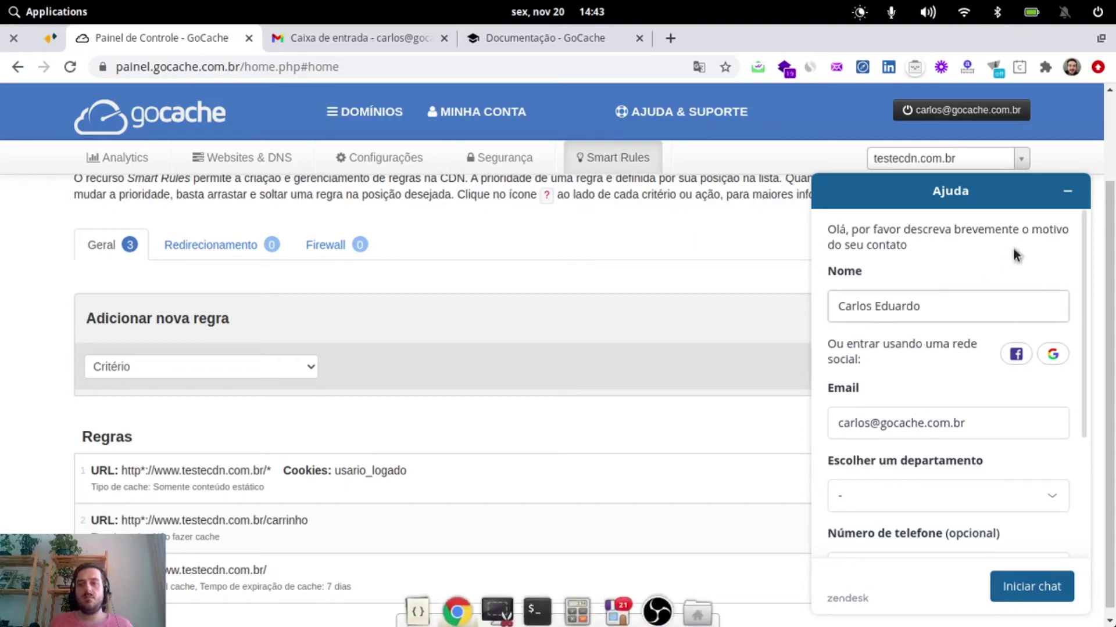
click(1067, 191)
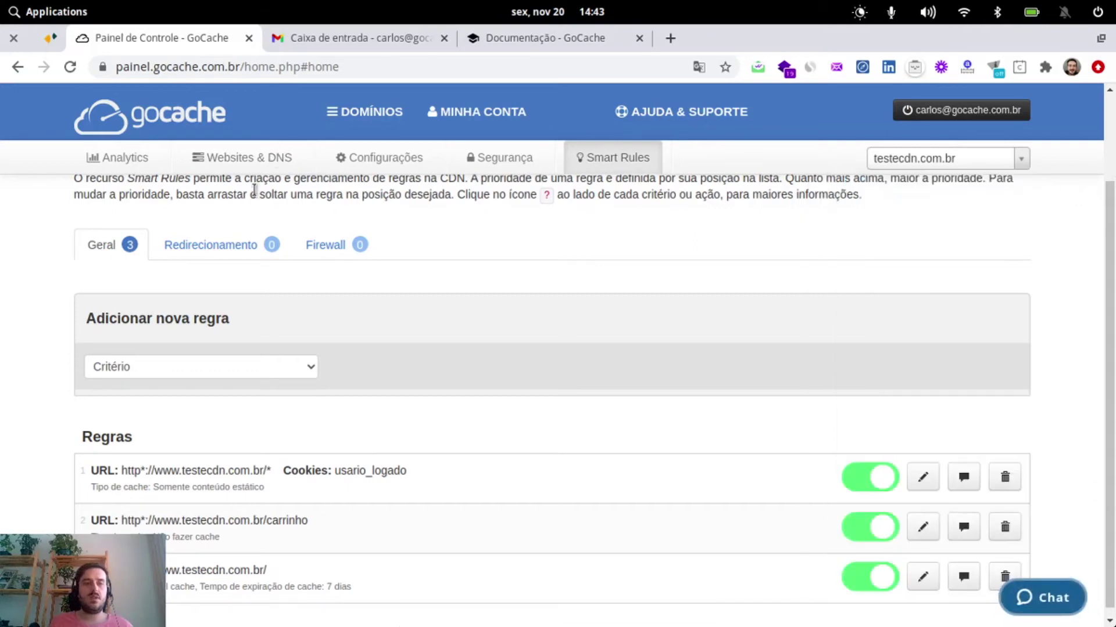
Step: Review the redirect rule form and its status code options, and return to the general rules
click(221, 243)
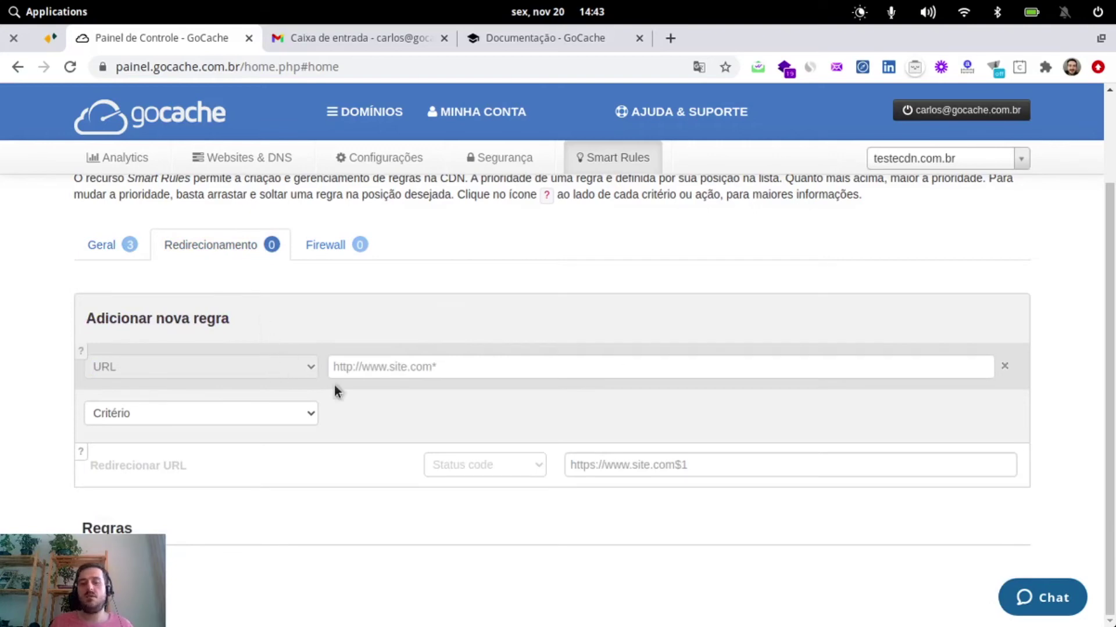
click(465, 465)
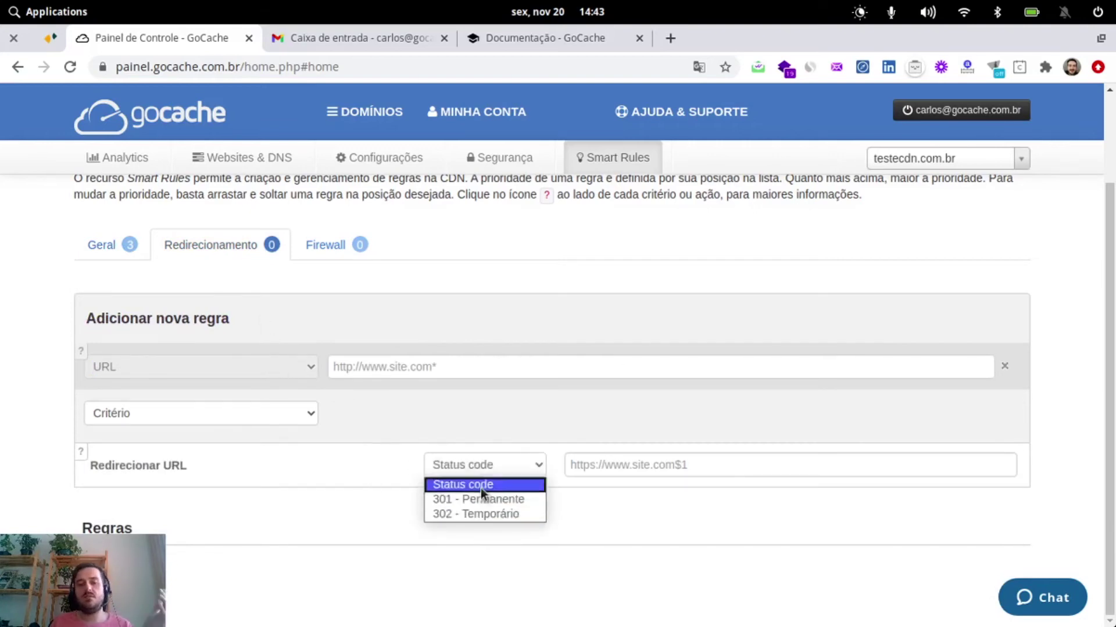
click(399, 407)
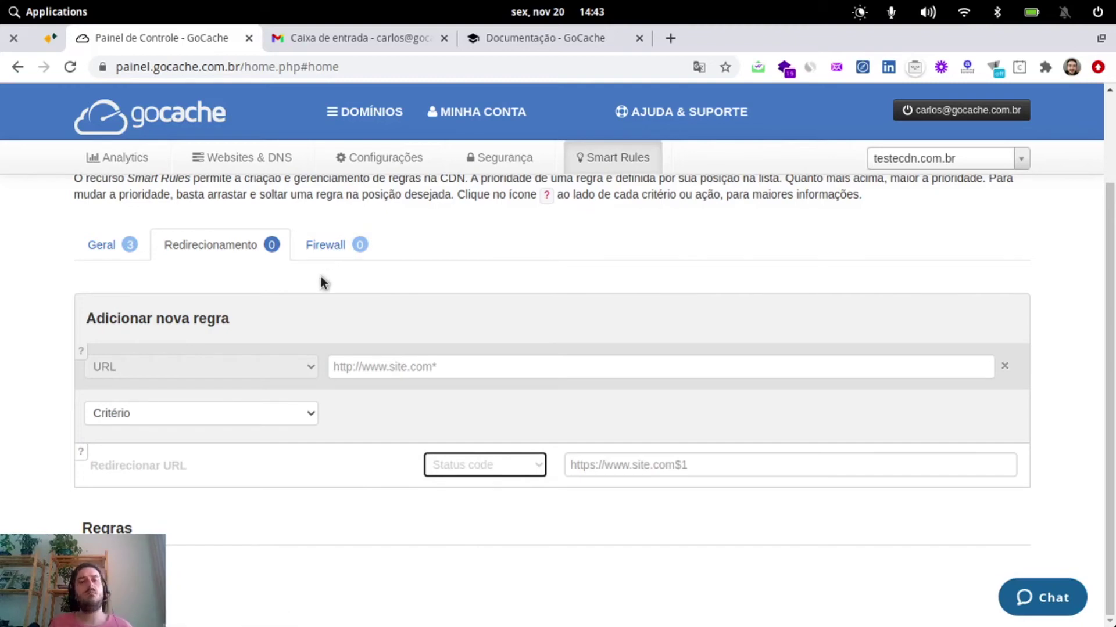
click(101, 244)
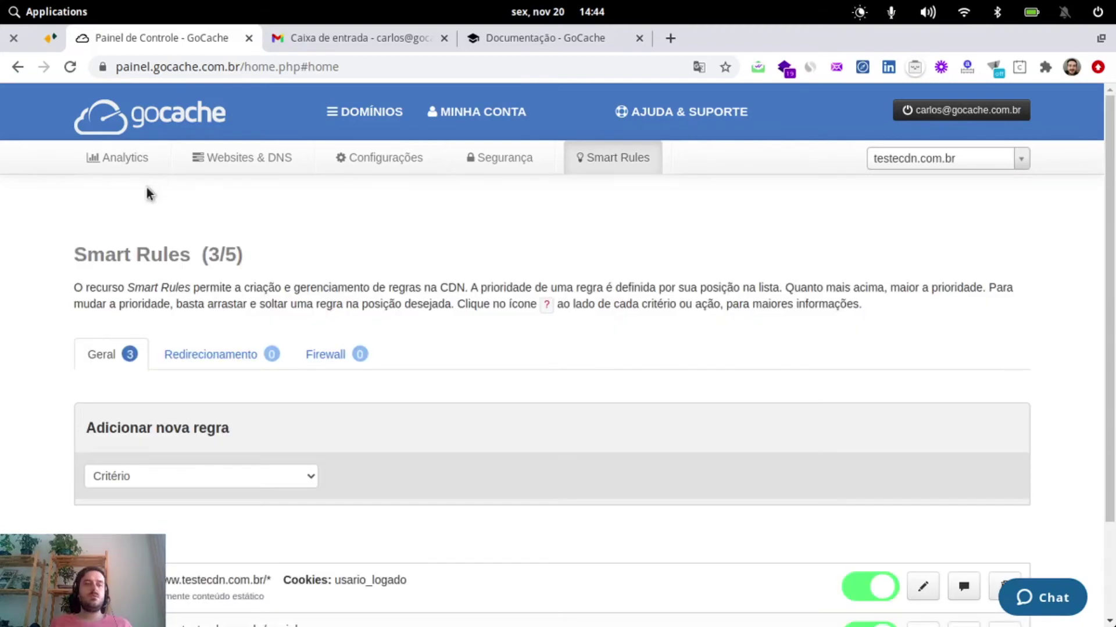
Step: Open the domain's analytics, set the report period to Escolher Data and view the start date calendar
click(115, 161)
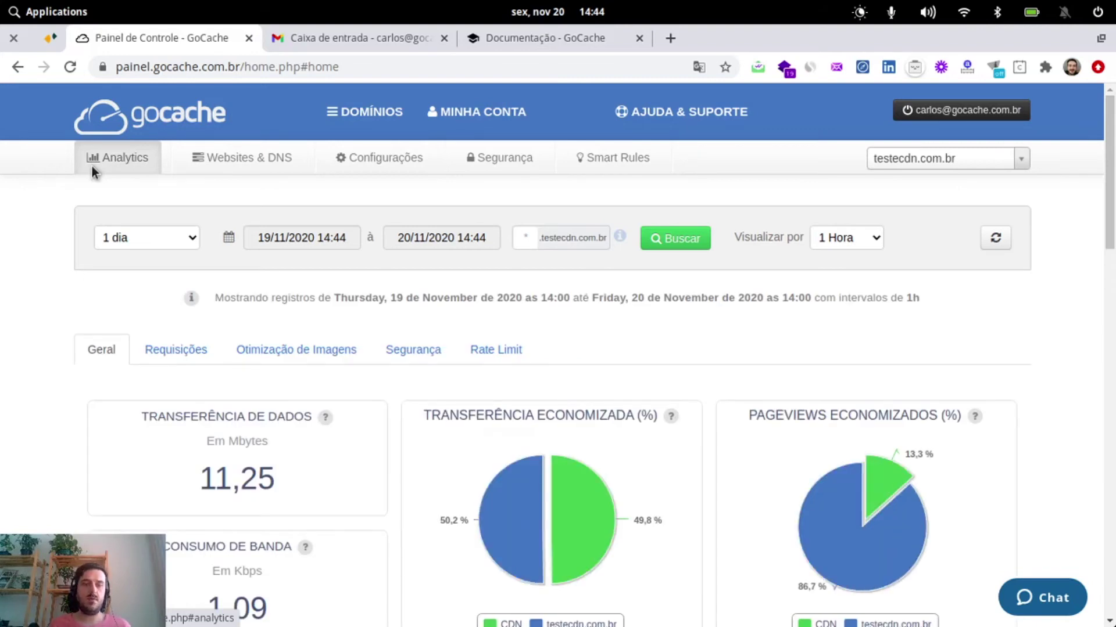
click(172, 243)
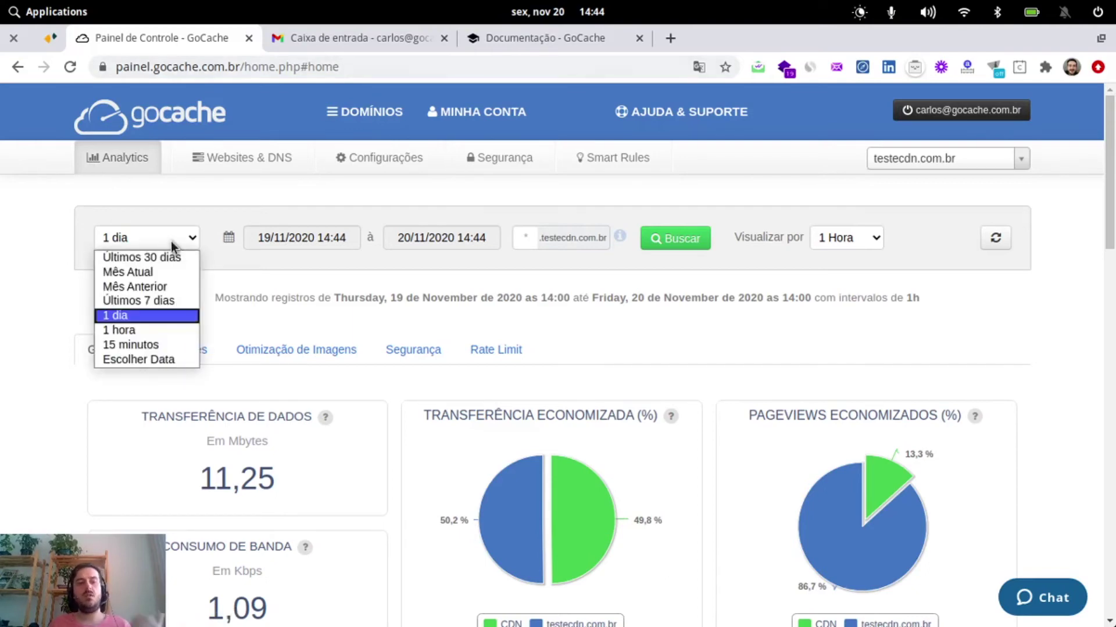
click(169, 228)
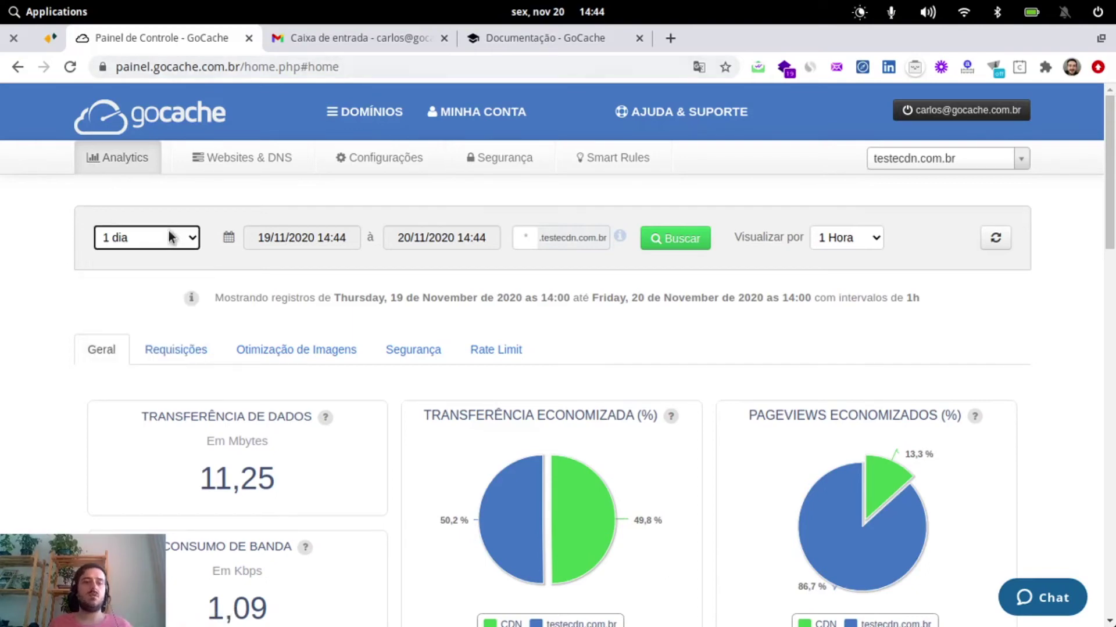
click(168, 231)
click(124, 359)
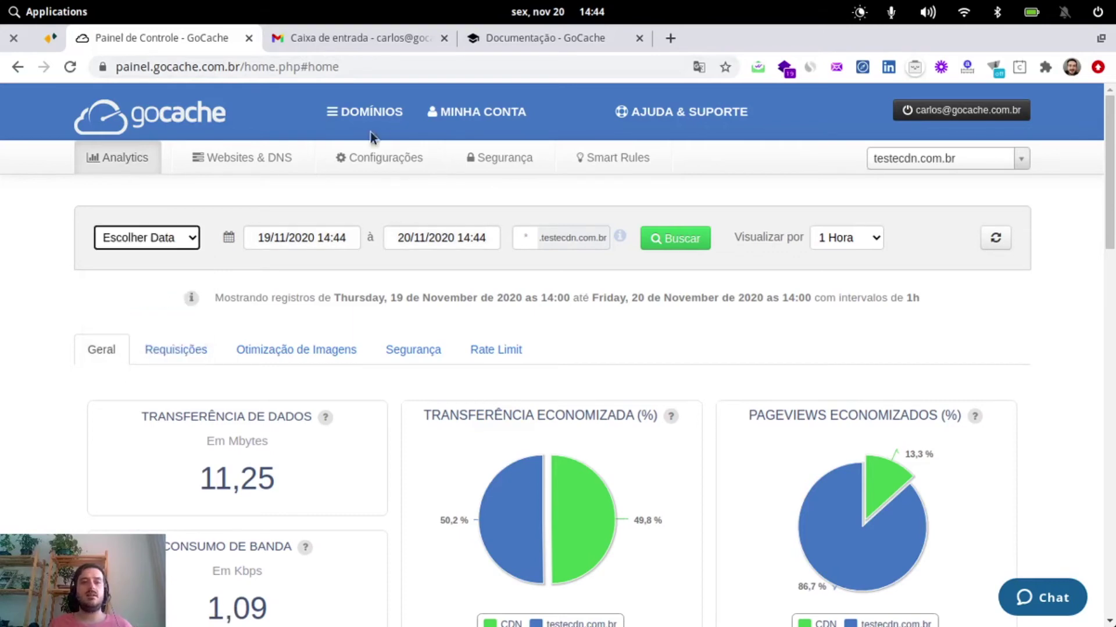
click(272, 243)
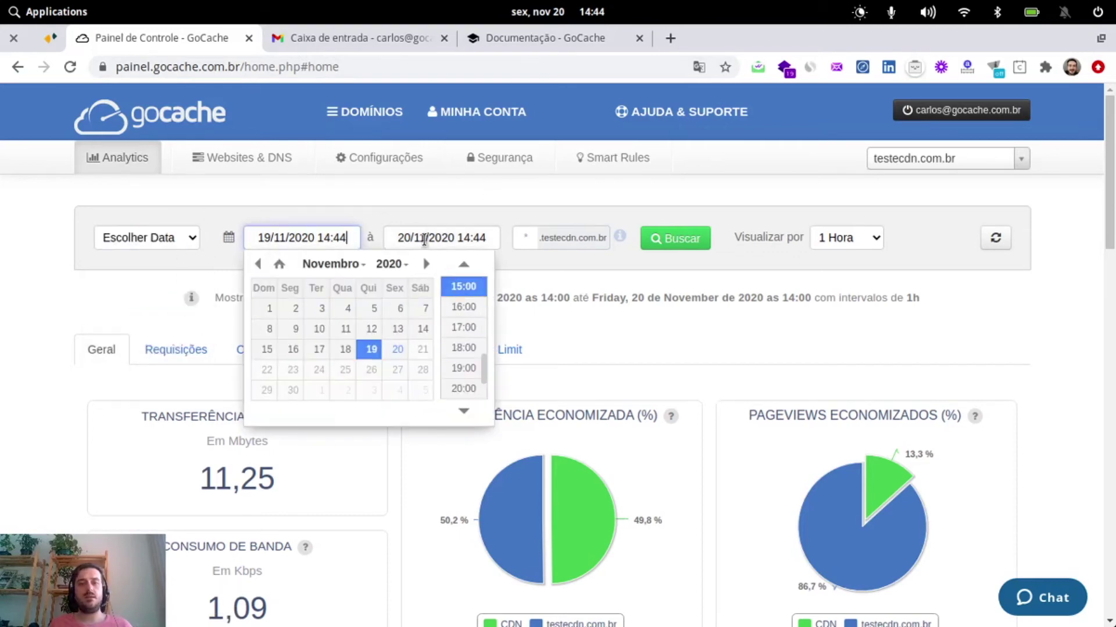
click(401, 216)
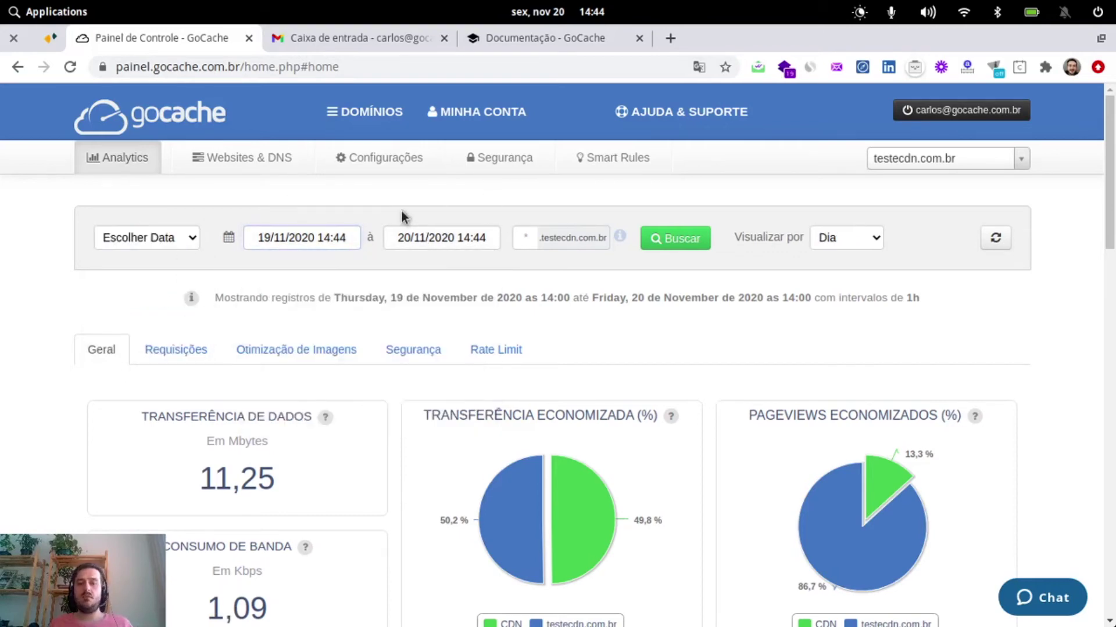
Step: Set the analytics subdomain filter to www for testecdn.com.br
click(523, 230)
click(539, 201)
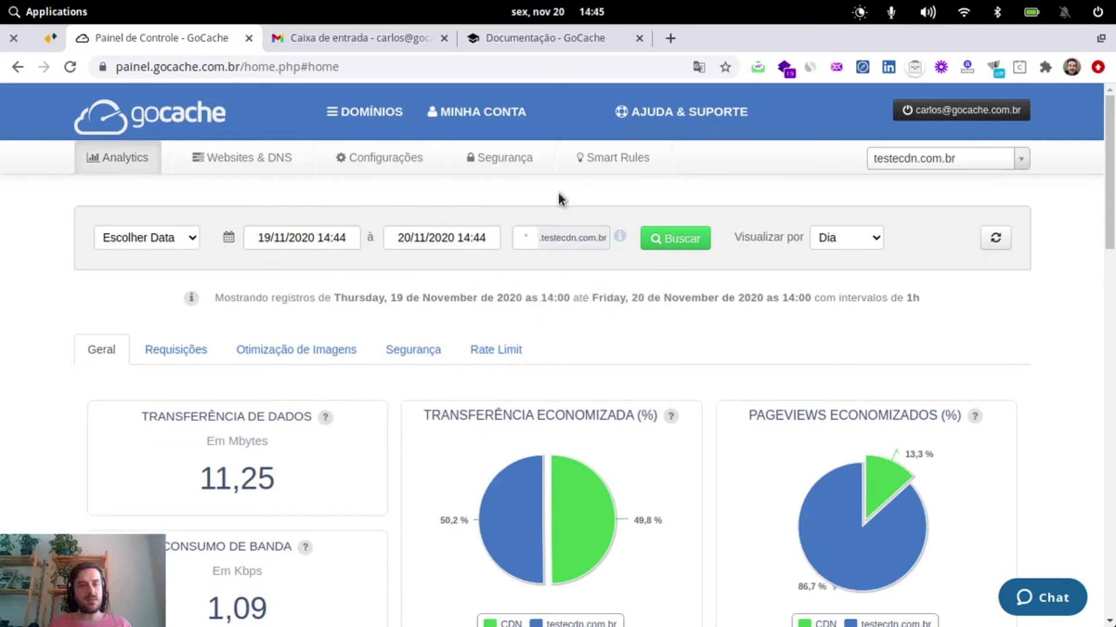
click(527, 238)
text(www)
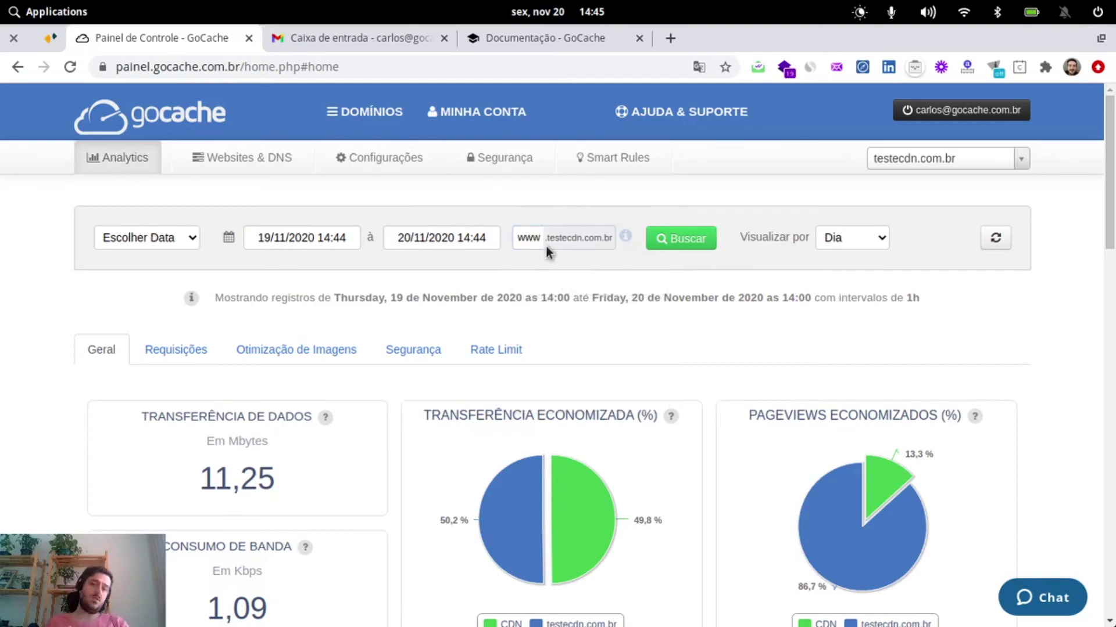
Step: Clear the www subdomain filter and rerun the analytics search for all of testecdn.com.br
double_click(533, 233)
key(BackSpace)
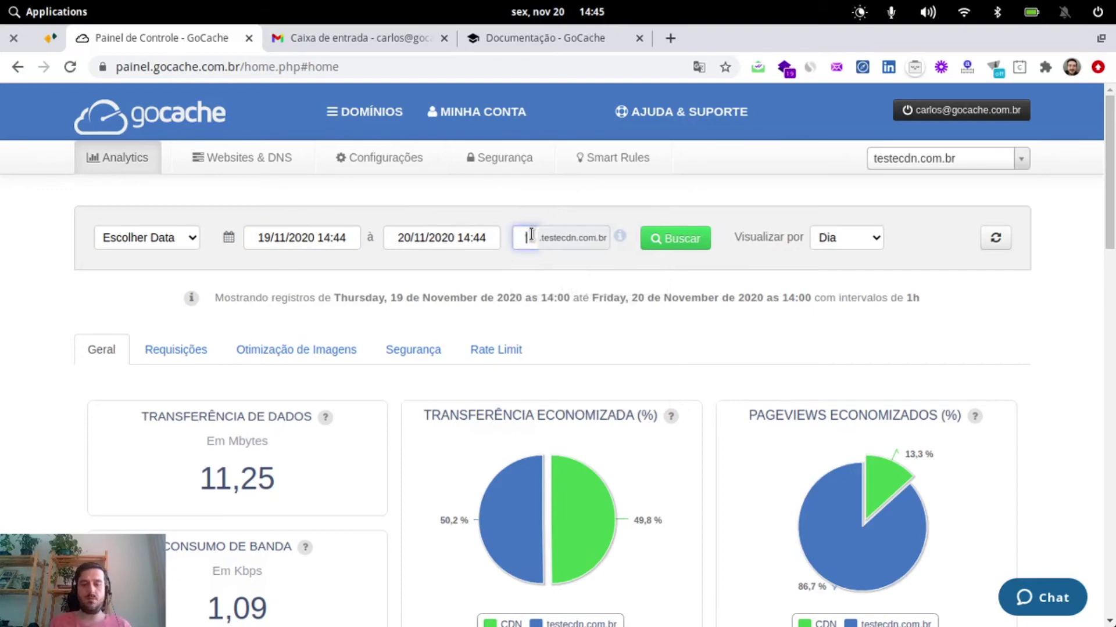
click(627, 274)
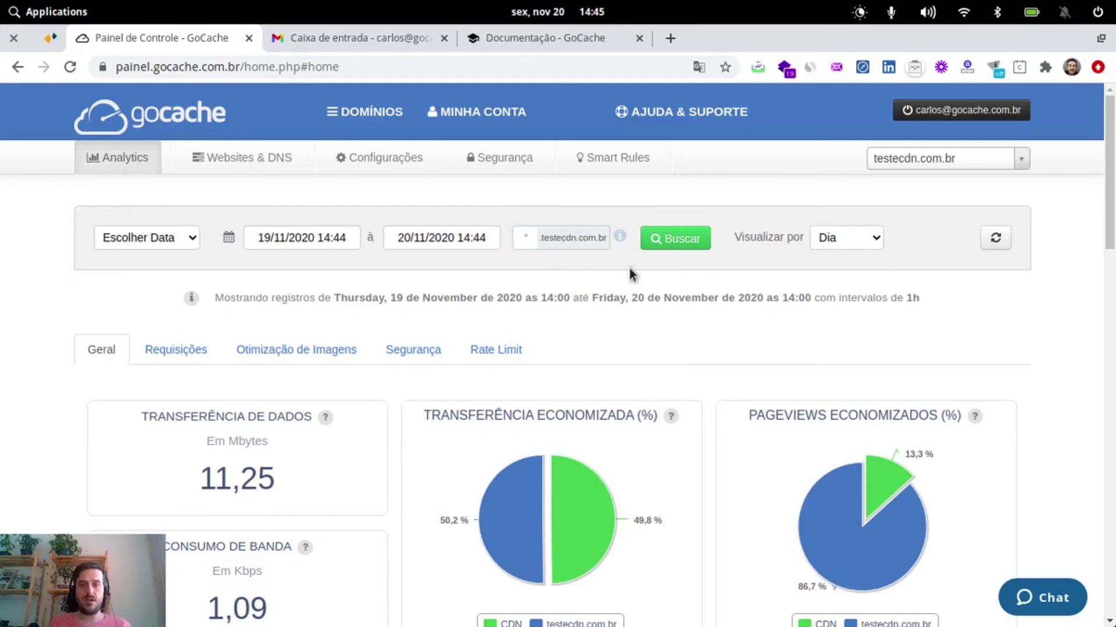
click(666, 243)
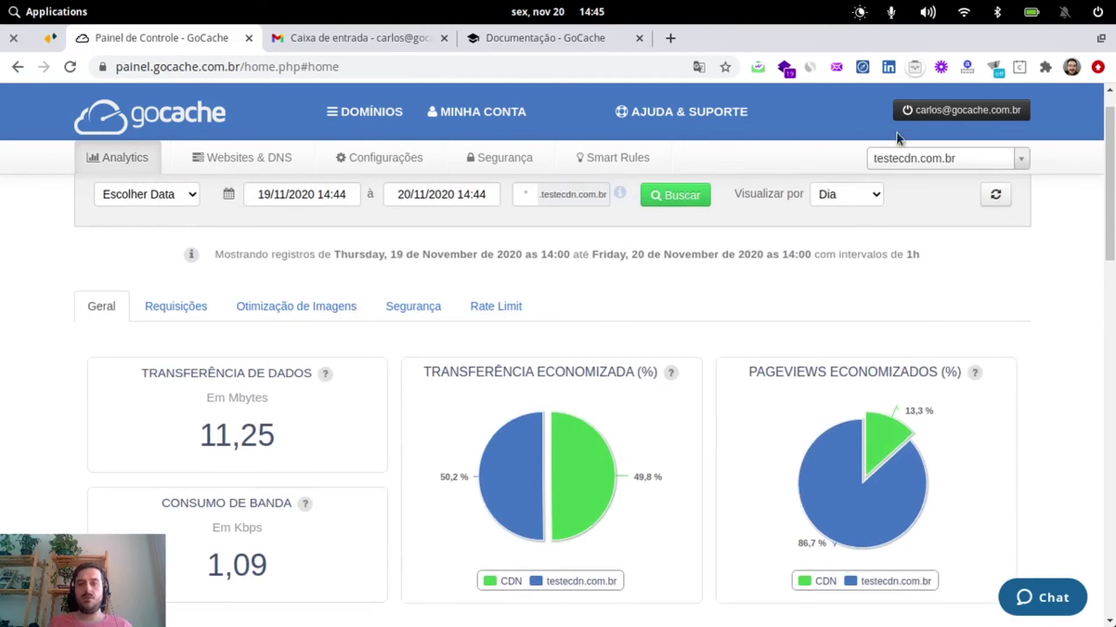
Step: Look over the general analytics charts and set their viewing interval to Minuto
scroll(533, 343, down, 3)
scroll(533, 343, down, 5)
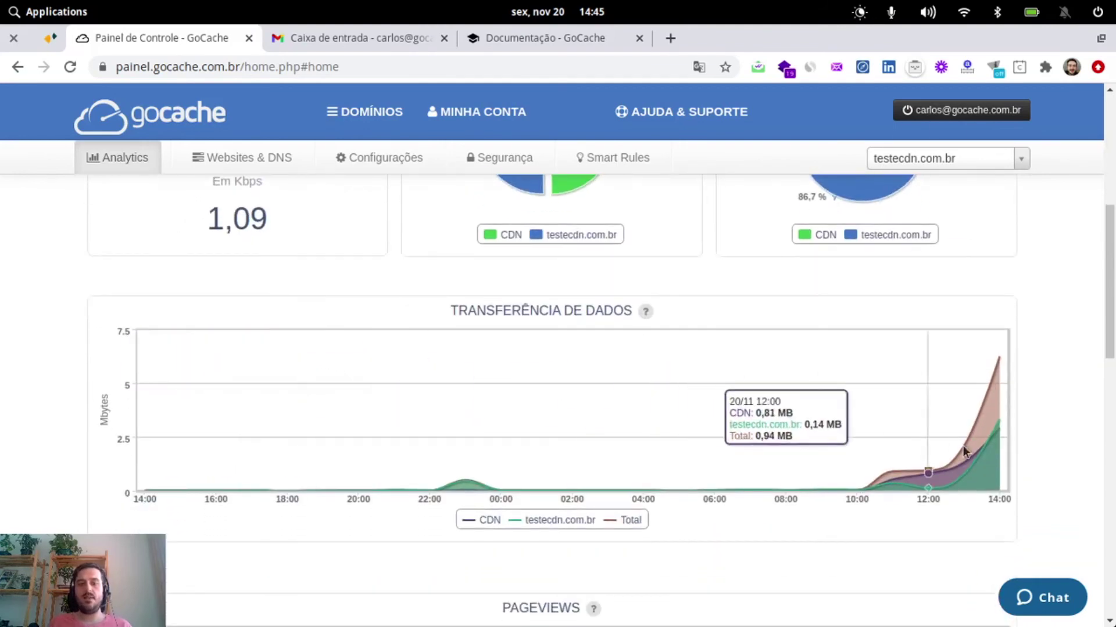
scroll(807, 378, up, 8)
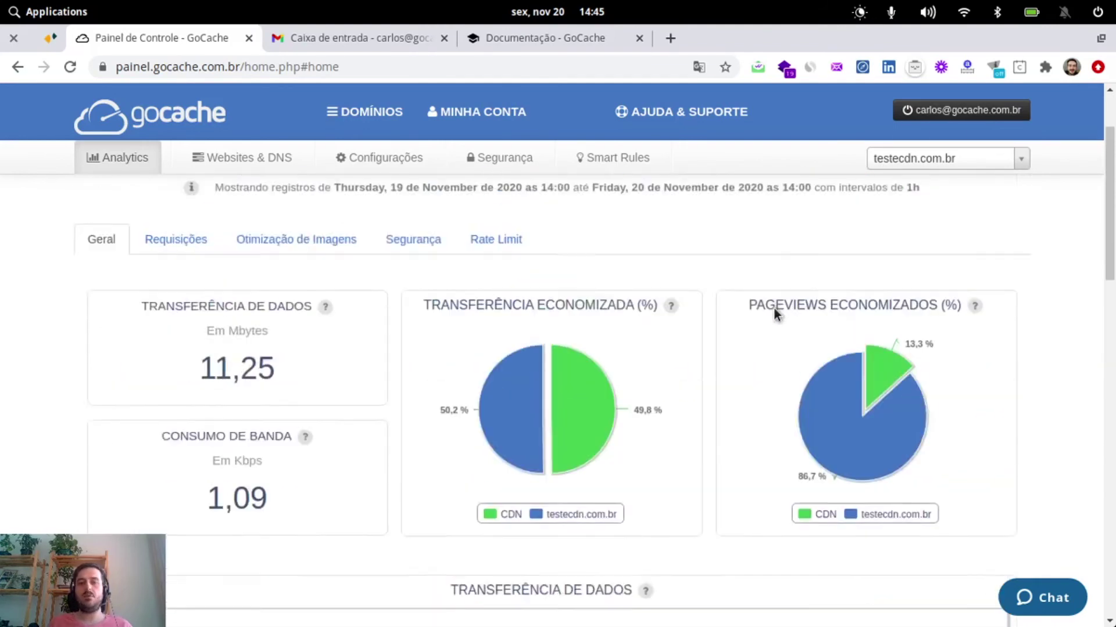
click(846, 238)
click(841, 314)
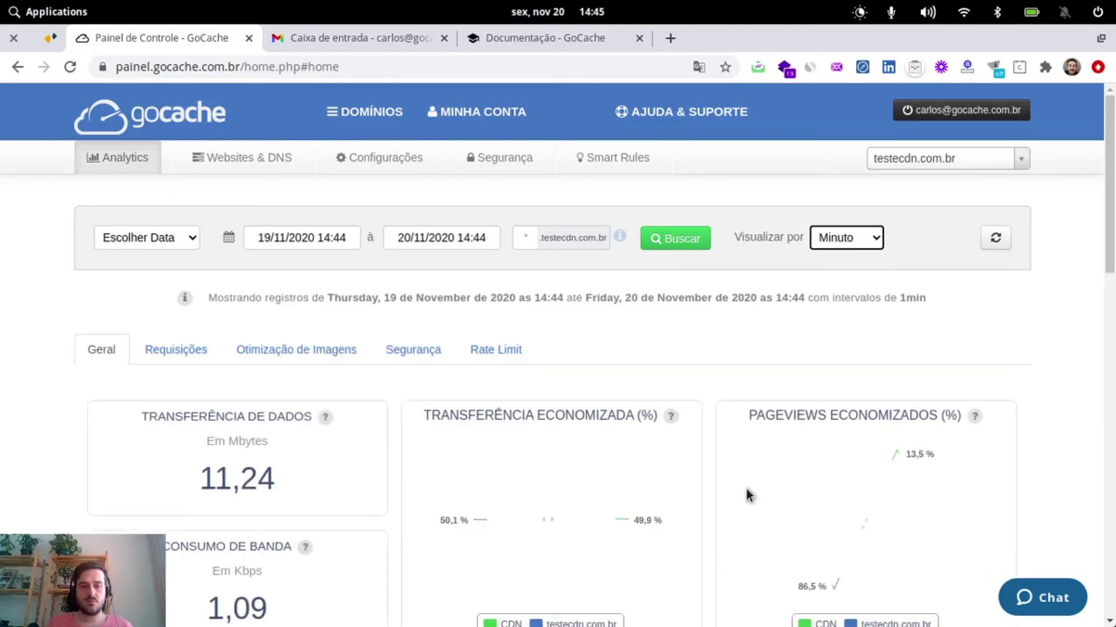
Step: Zoom the data transfer chart in on the period from about 12:50 onwards and reset the zoom
scroll(689, 375, down, 5)
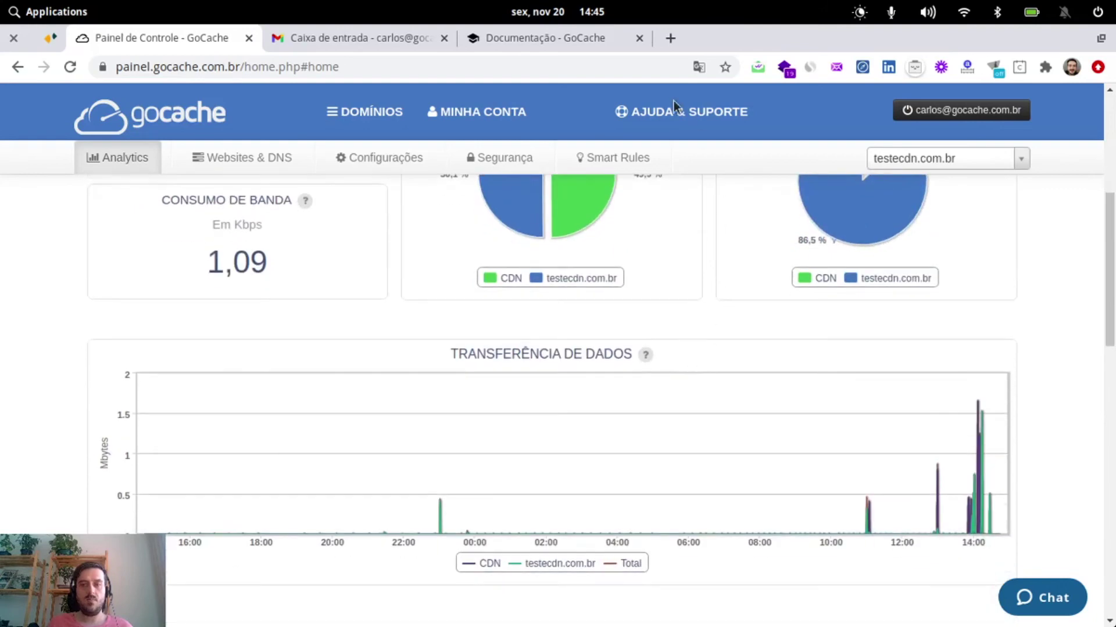
scroll(930, 337, up, 2)
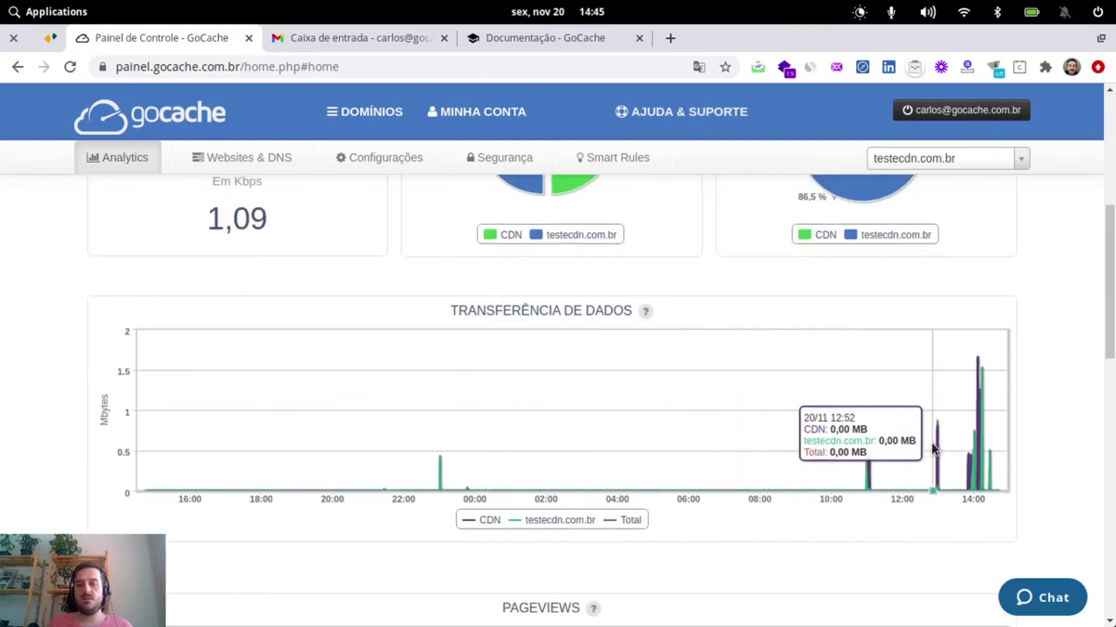
drag(932, 444, 1028, 447)
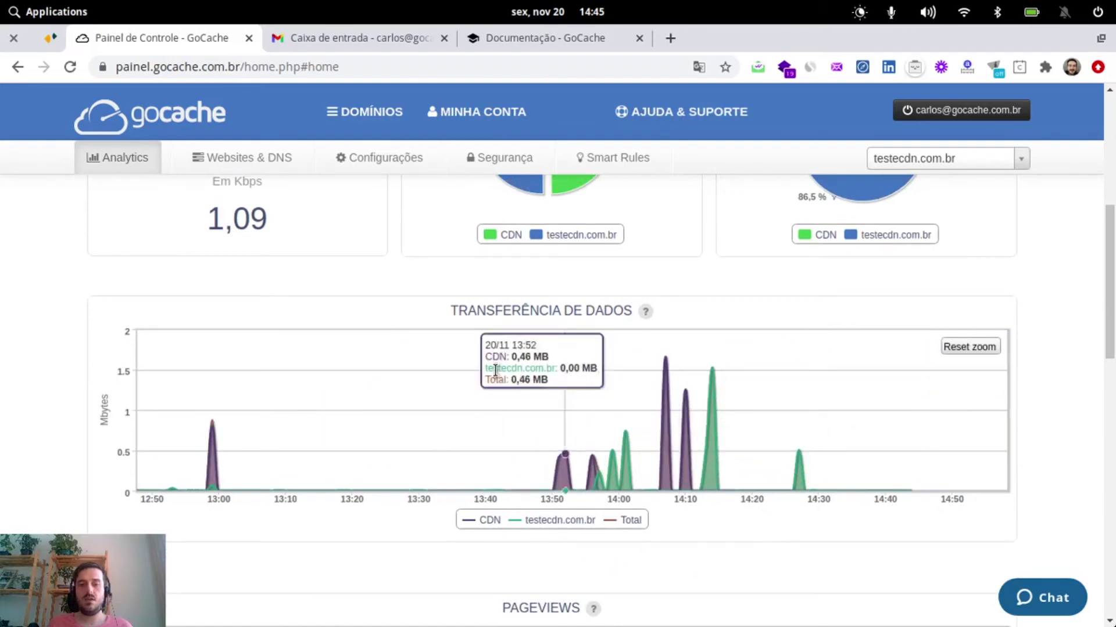
click(985, 347)
scroll(567, 286, up, 4)
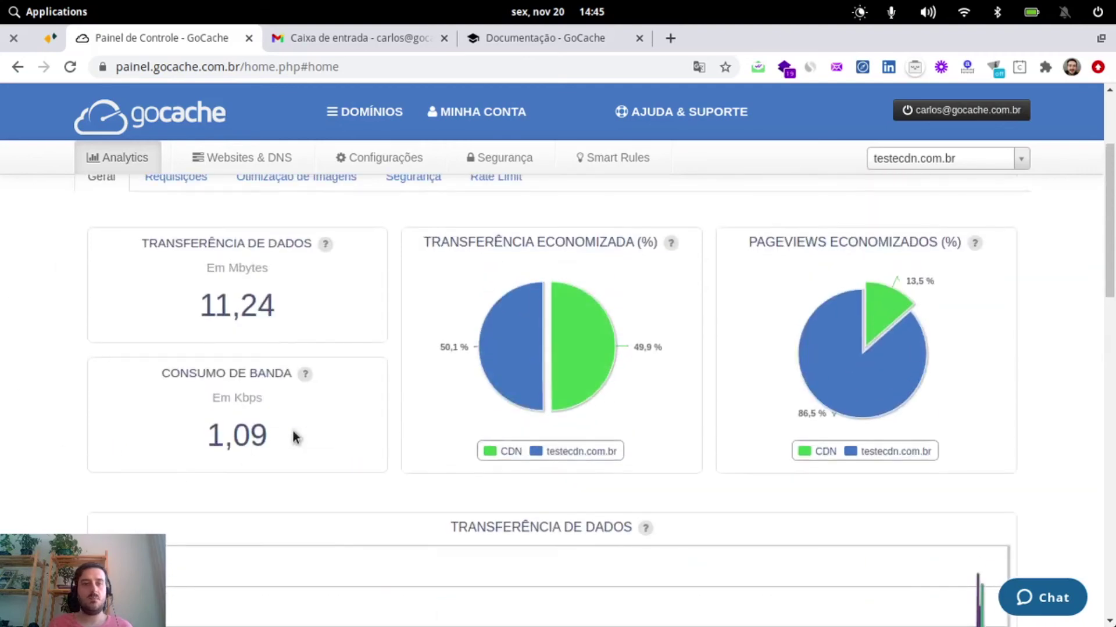
Step: Review the general summary figures and zoom the data transfer chart in on the period from about 12:00 onwards
scroll(294, 436, up, 2)
scroll(96, 319, down, 2)
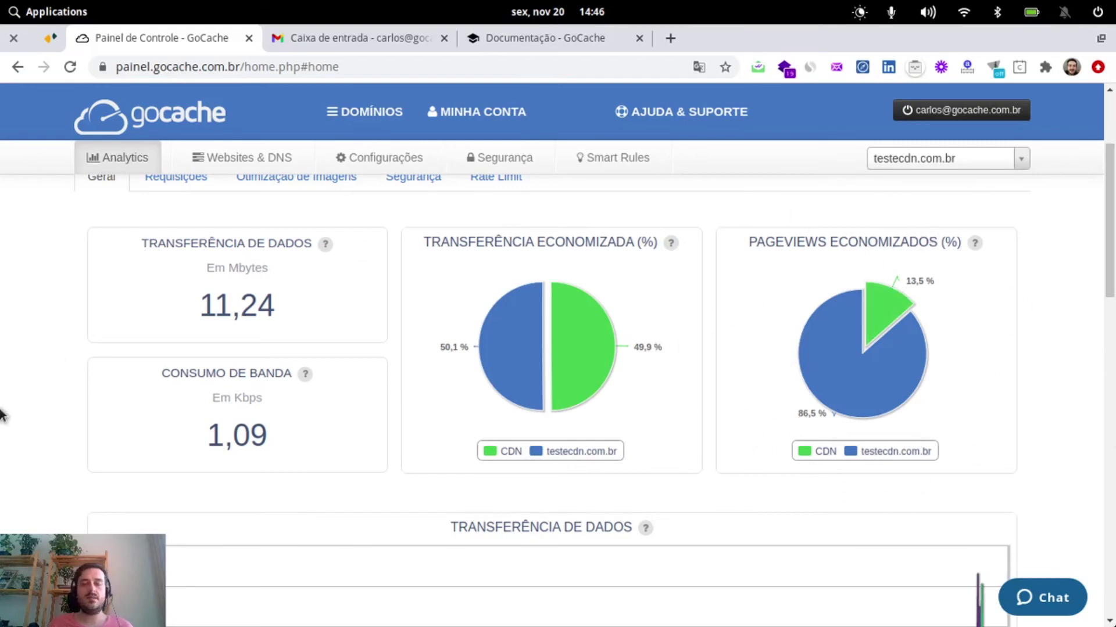
scroll(35, 415, down, 2)
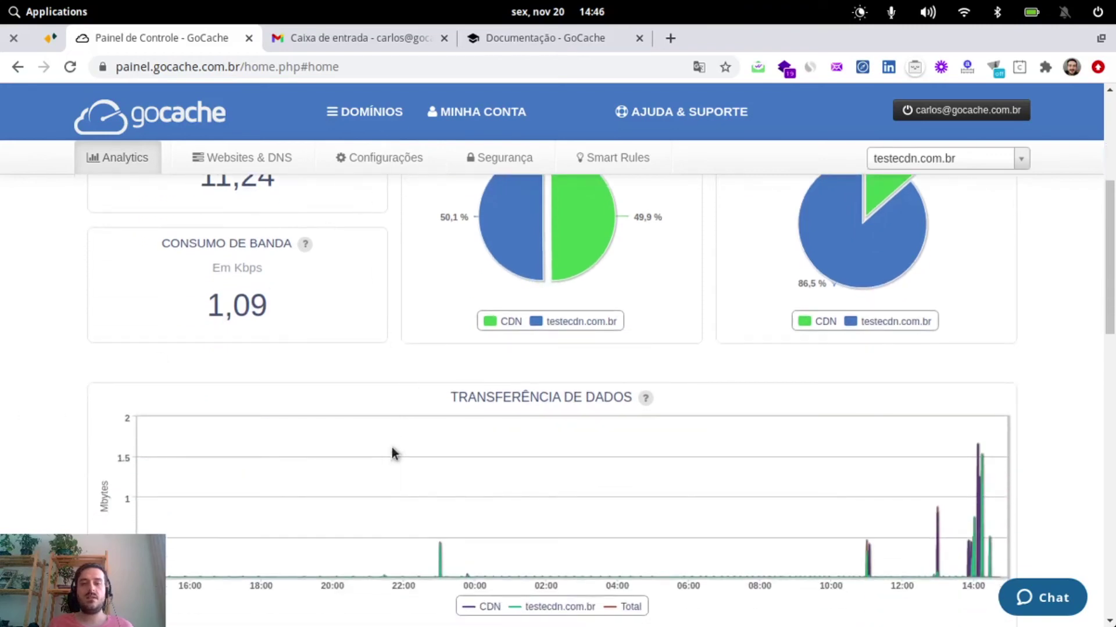
scroll(593, 398, down, 1)
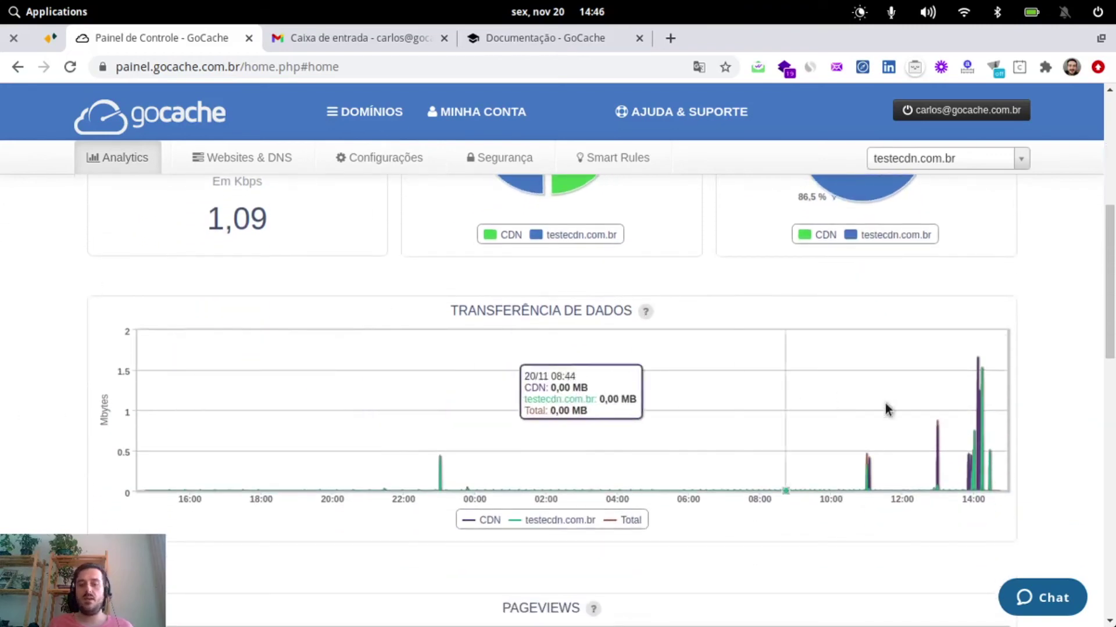
scroll(443, 414, down, 2)
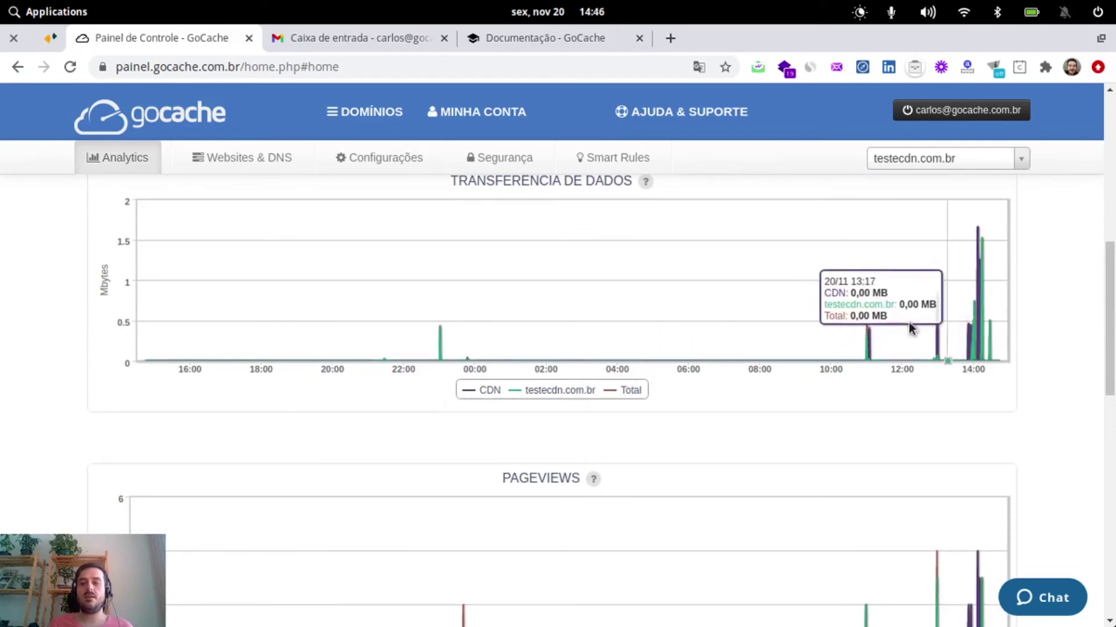
drag(901, 290, 1023, 360)
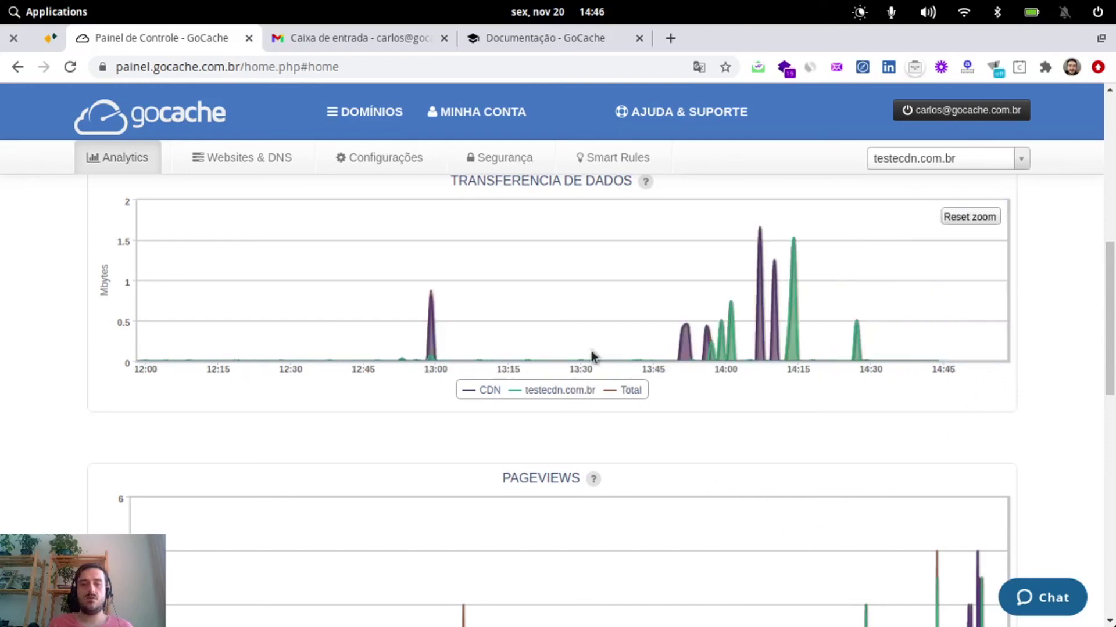
Step: Hide the testecdn.com.br and Total series in the data transfer chart and show both again
click(563, 393)
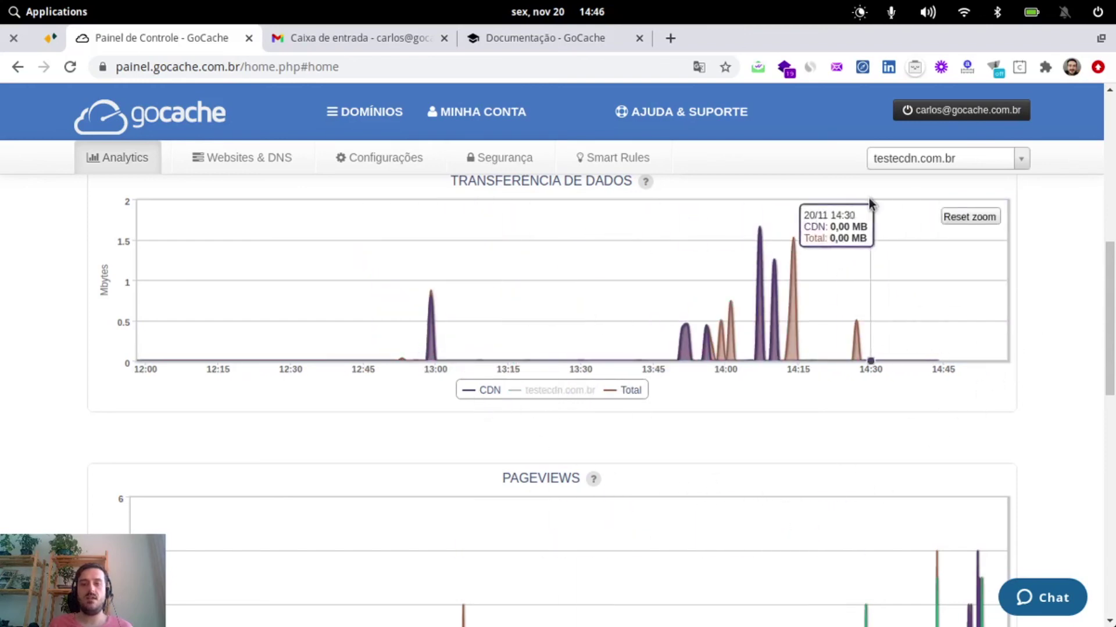
click(627, 397)
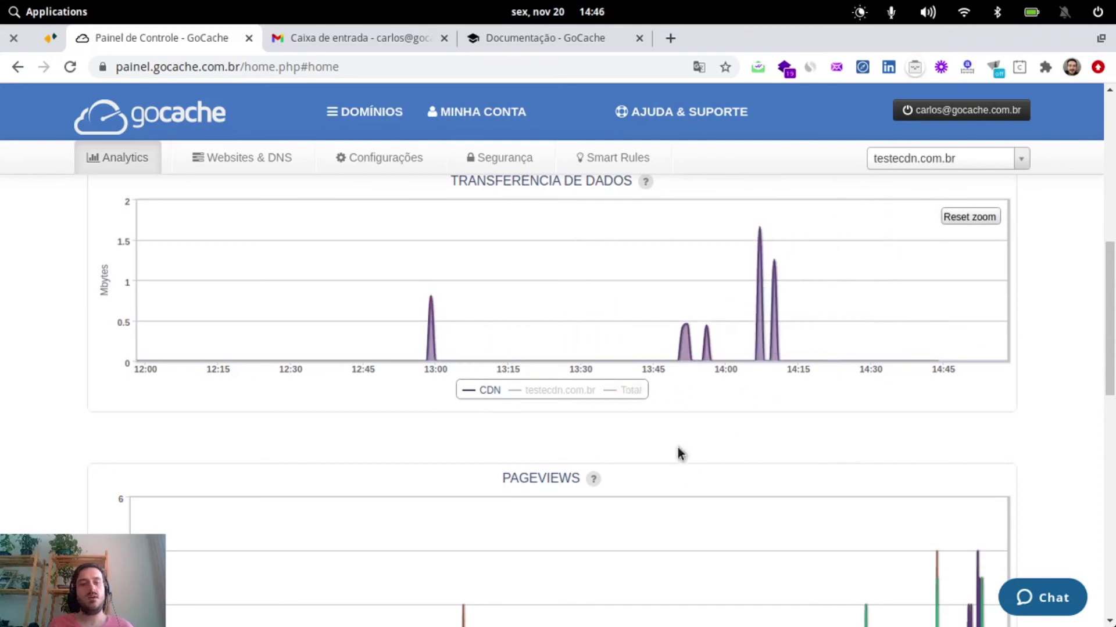
click(629, 398)
click(535, 391)
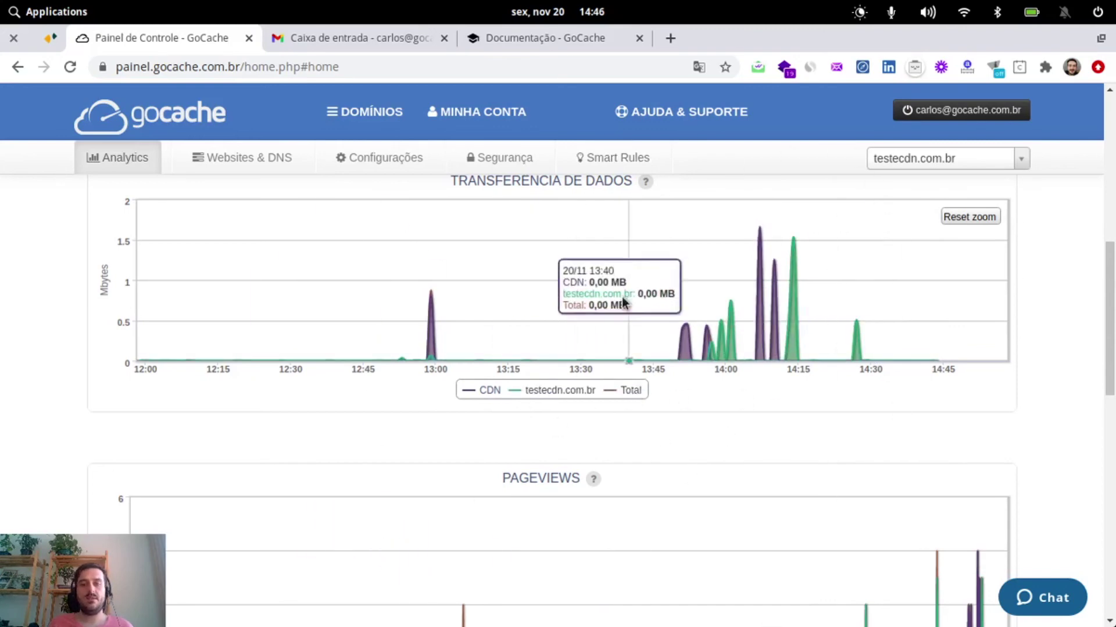
Step: Examine the pageviews, bandwidth per second and origin response time charts of the general report
scroll(581, 325, down, 5)
scroll(269, 289, down, 4)
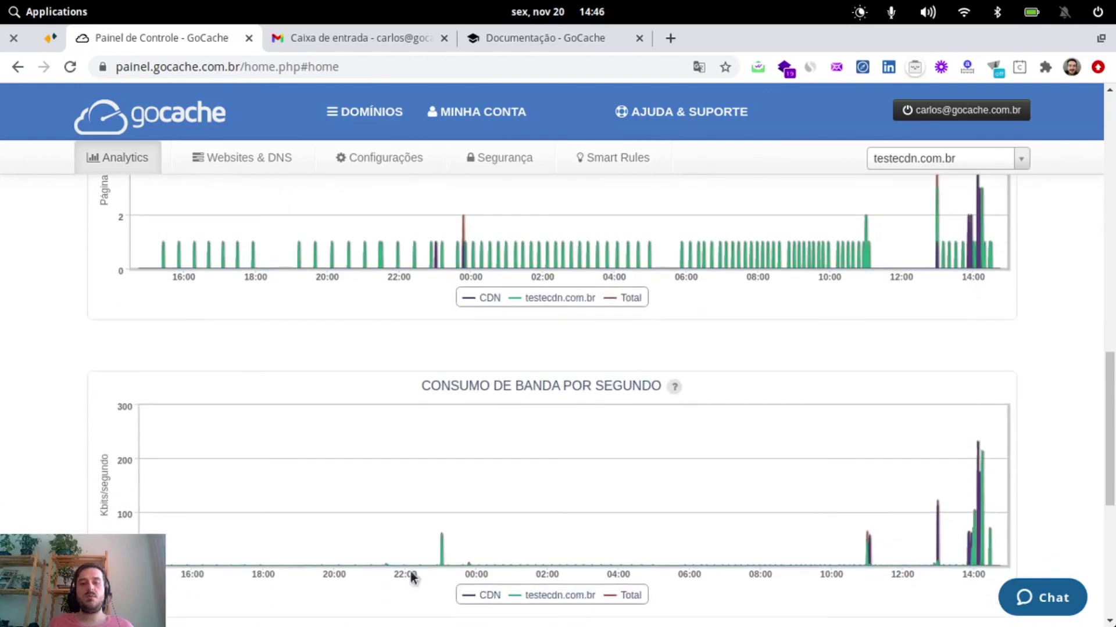
scroll(6, 342, down, 4)
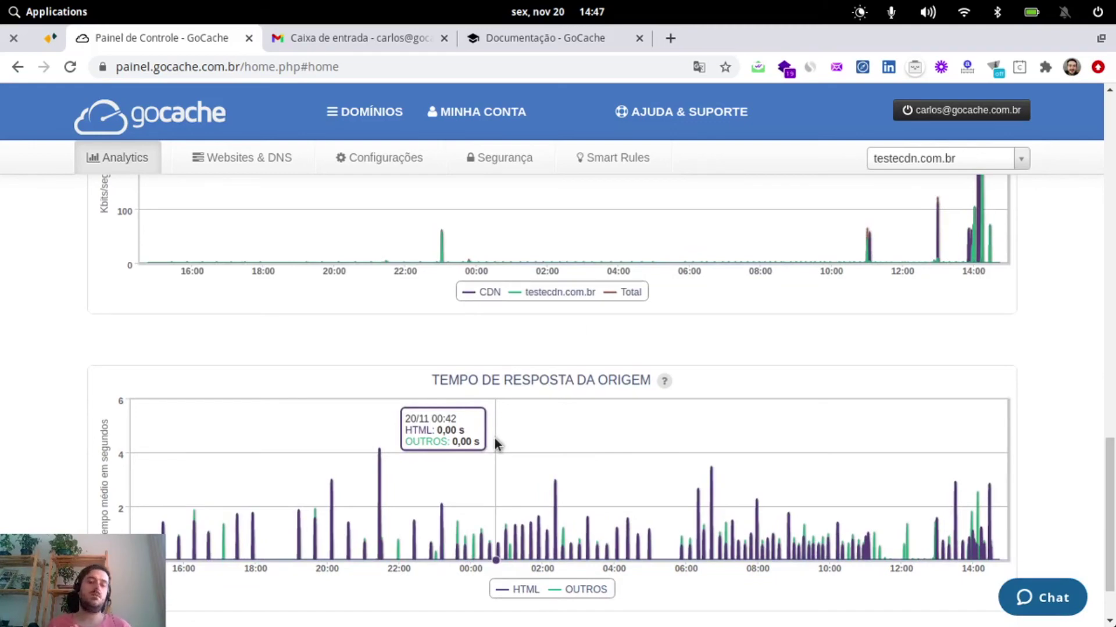
scroll(495, 443, up, 15)
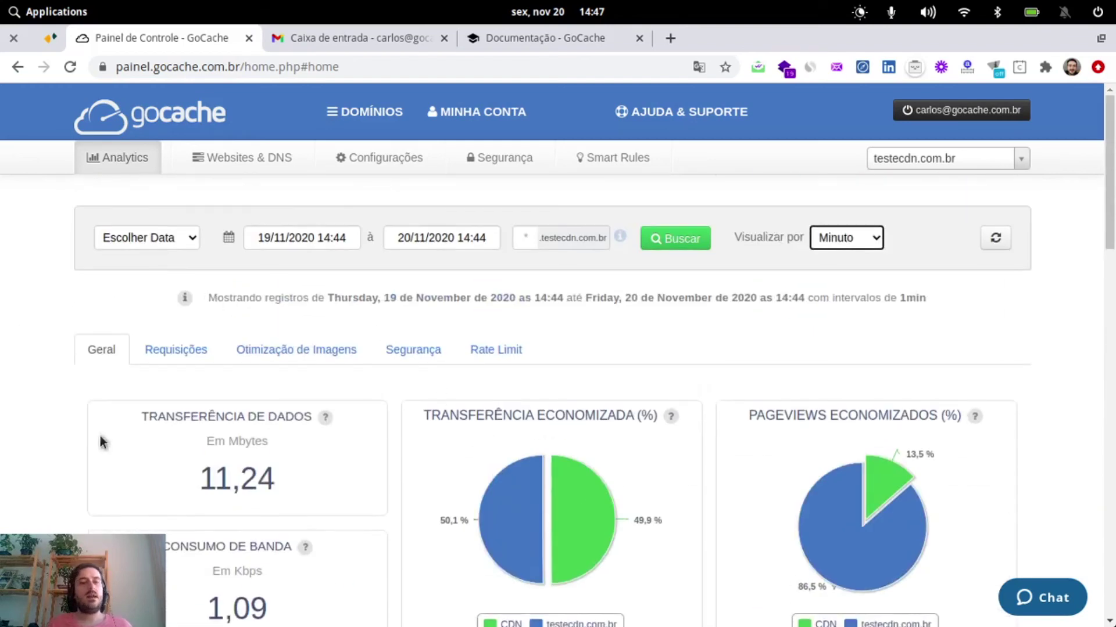
Step: Open the Requisições report and view the available report periods, keeping Escolher Data
click(154, 356)
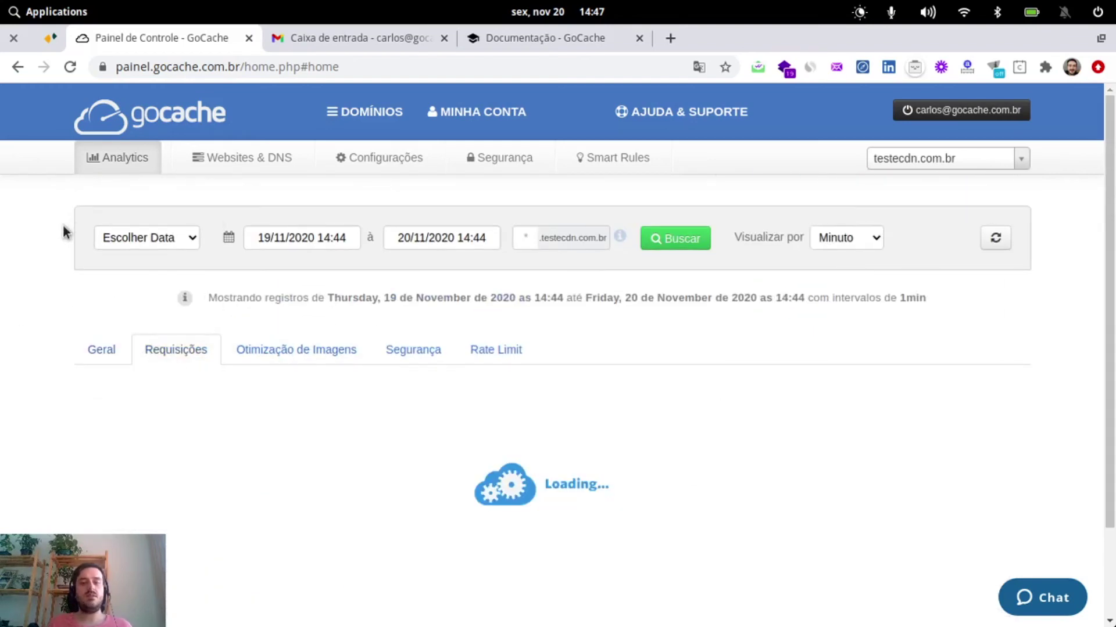
scroll(61, 232, down, 3)
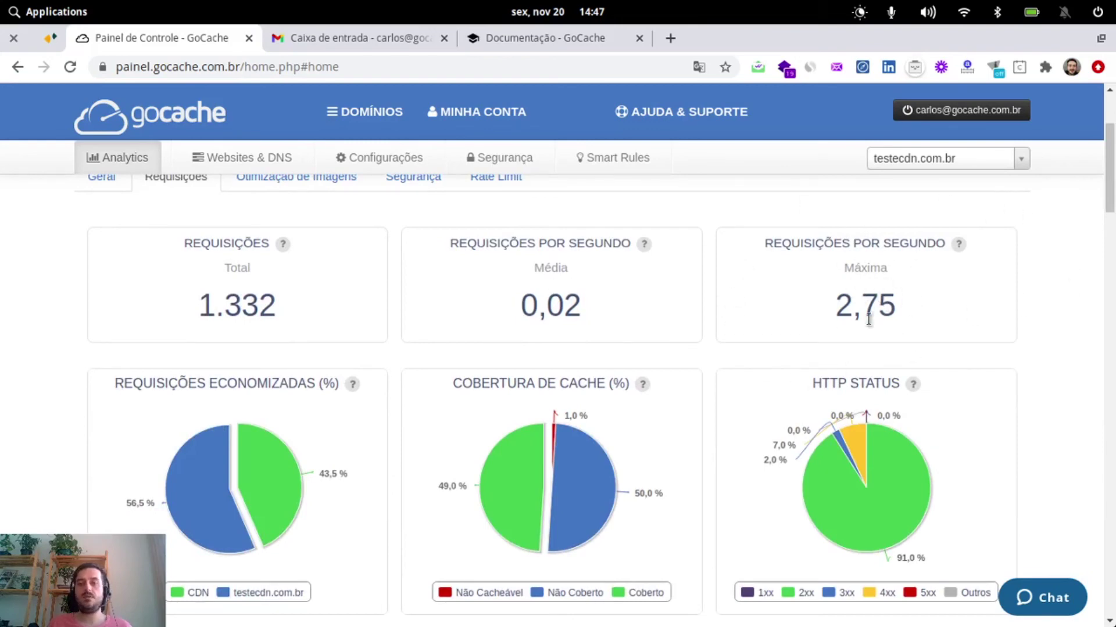
scroll(766, 452, up, 3)
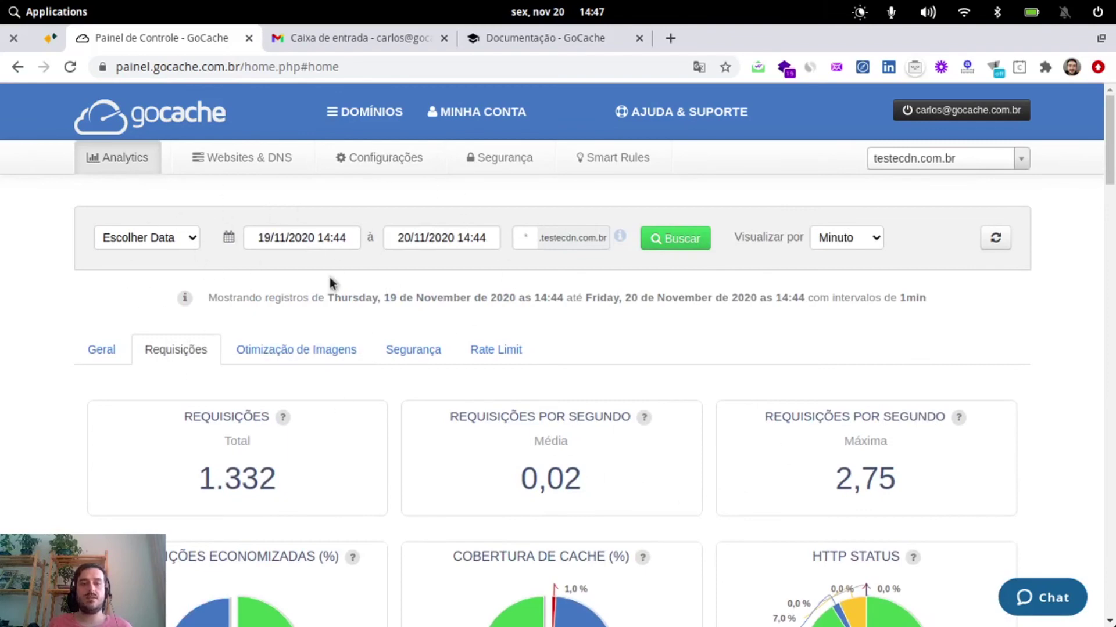
click(192, 238)
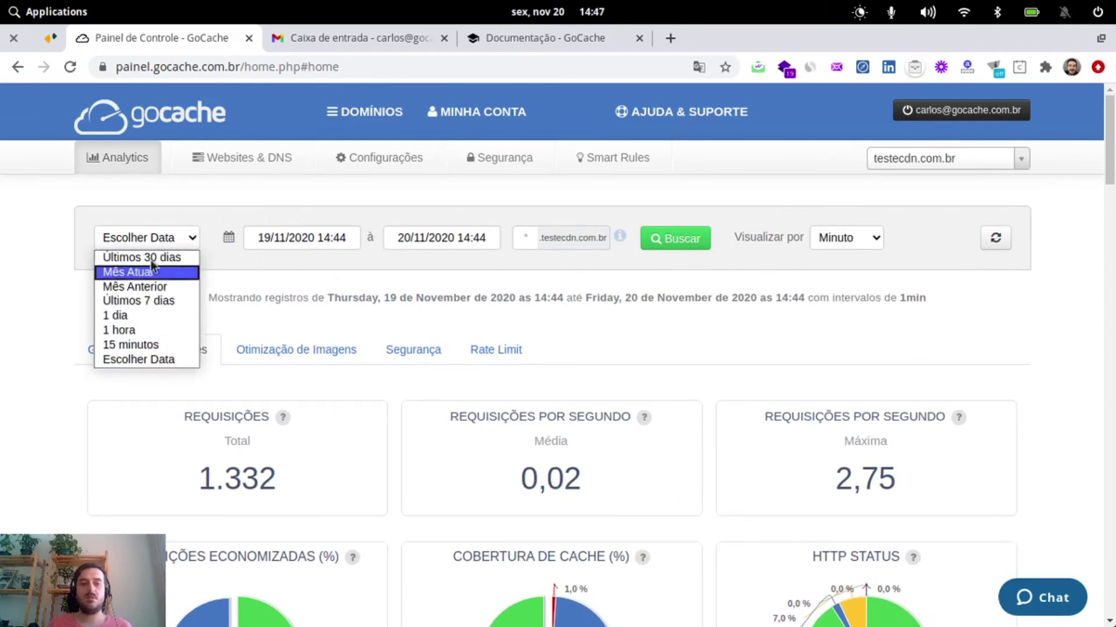
click(60, 298)
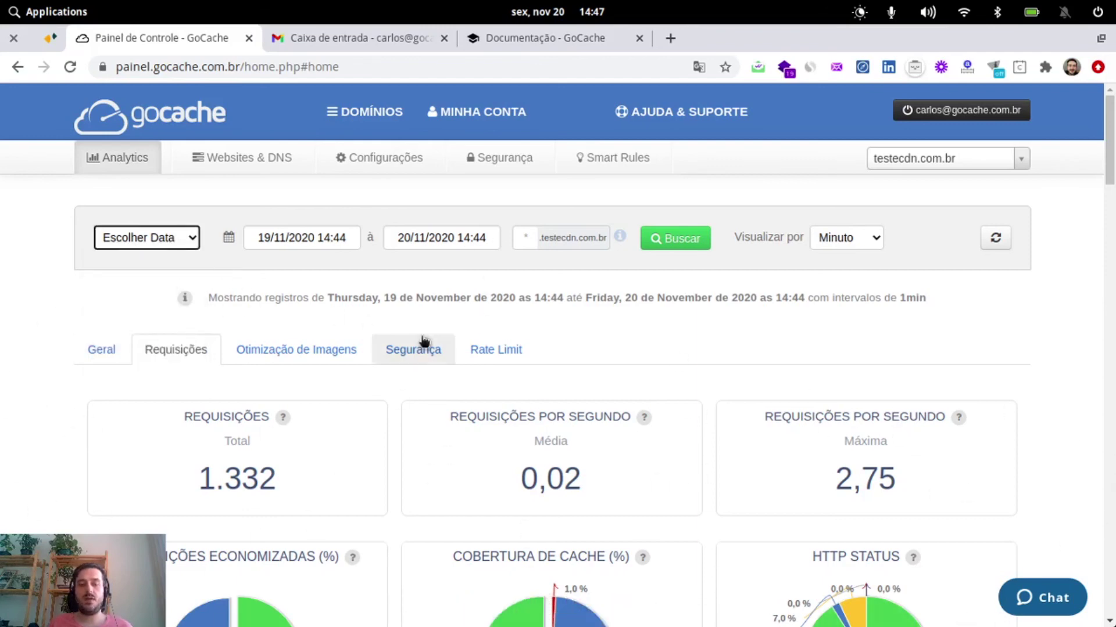
Step: Examine the request totals, their help note, the cache coverage and HTTP status charts, and the requests per second chart
scroll(430, 325, down, 3)
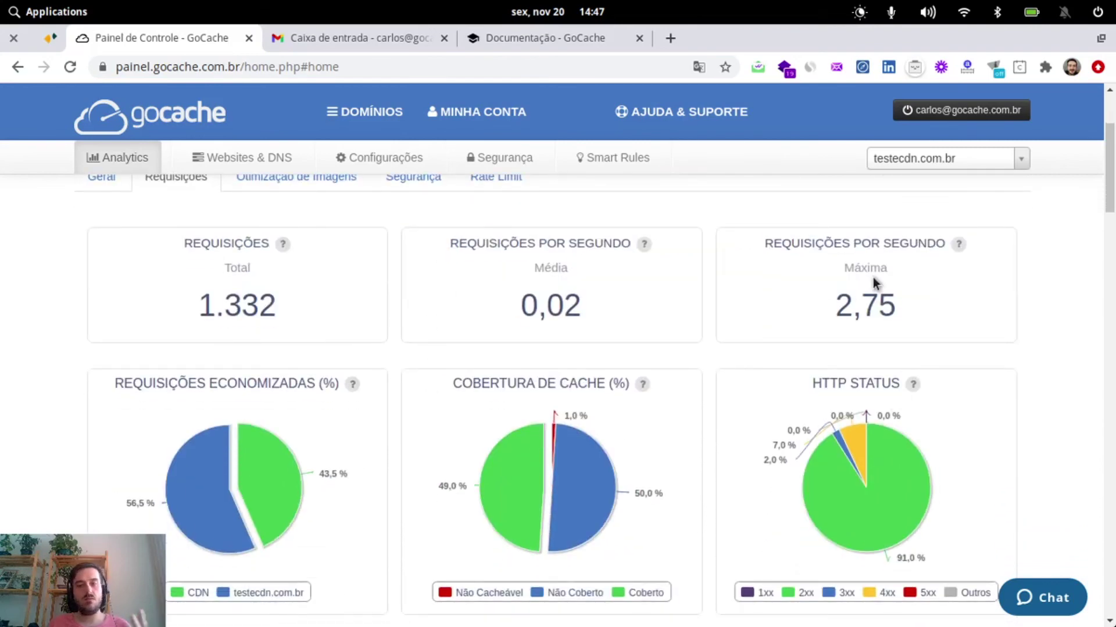
scroll(720, 262, down, 2)
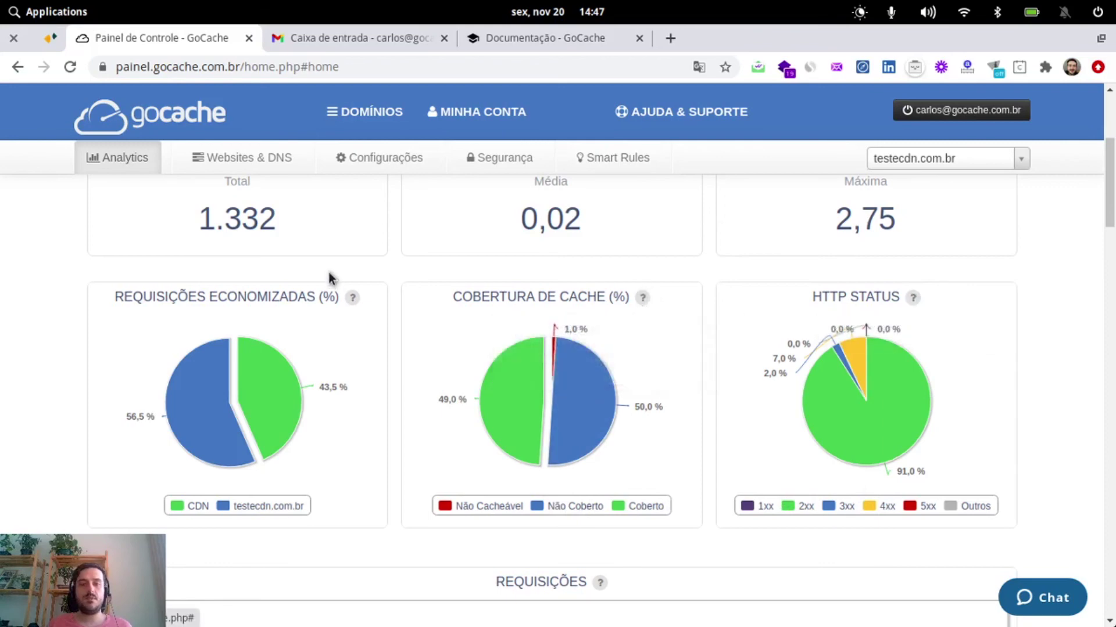
scroll(665, 368, up, 3)
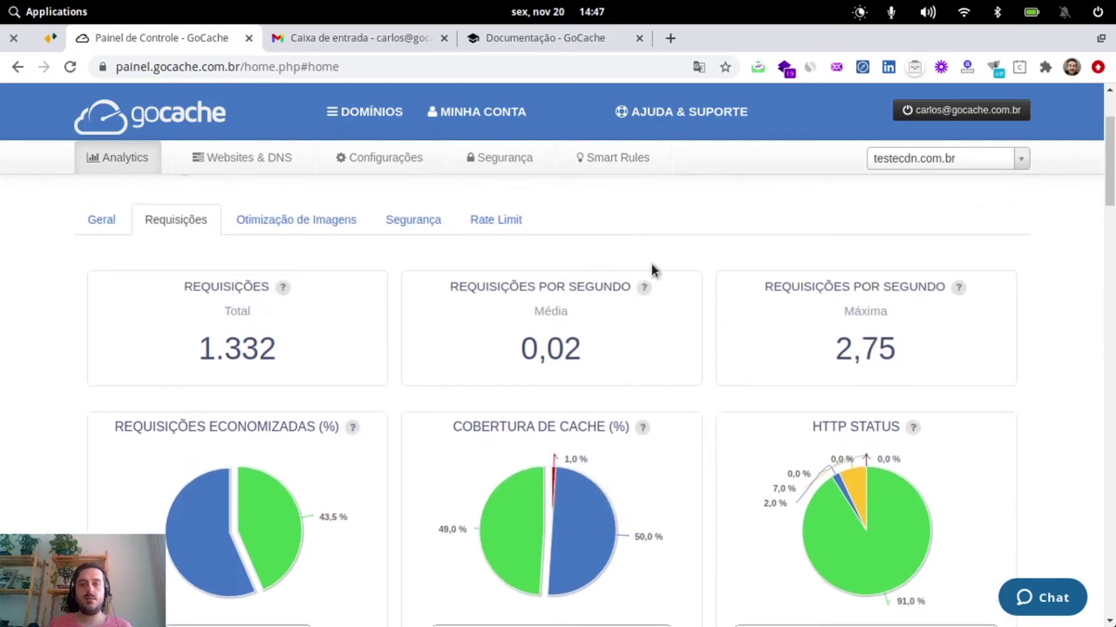
mouse_move(289, 292)
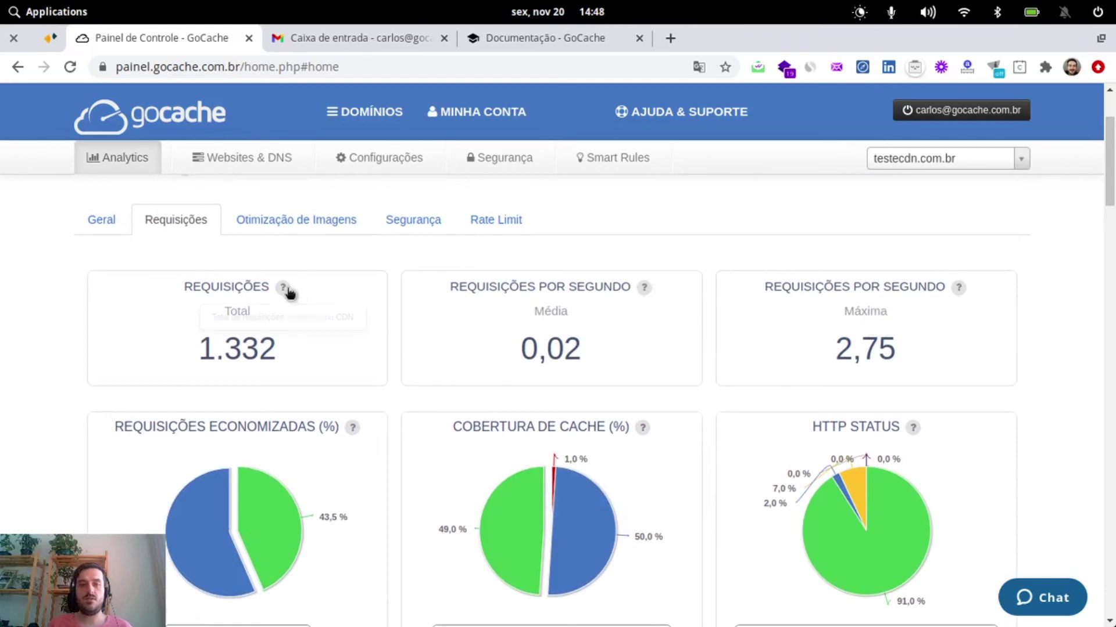
scroll(692, 431, down, 10)
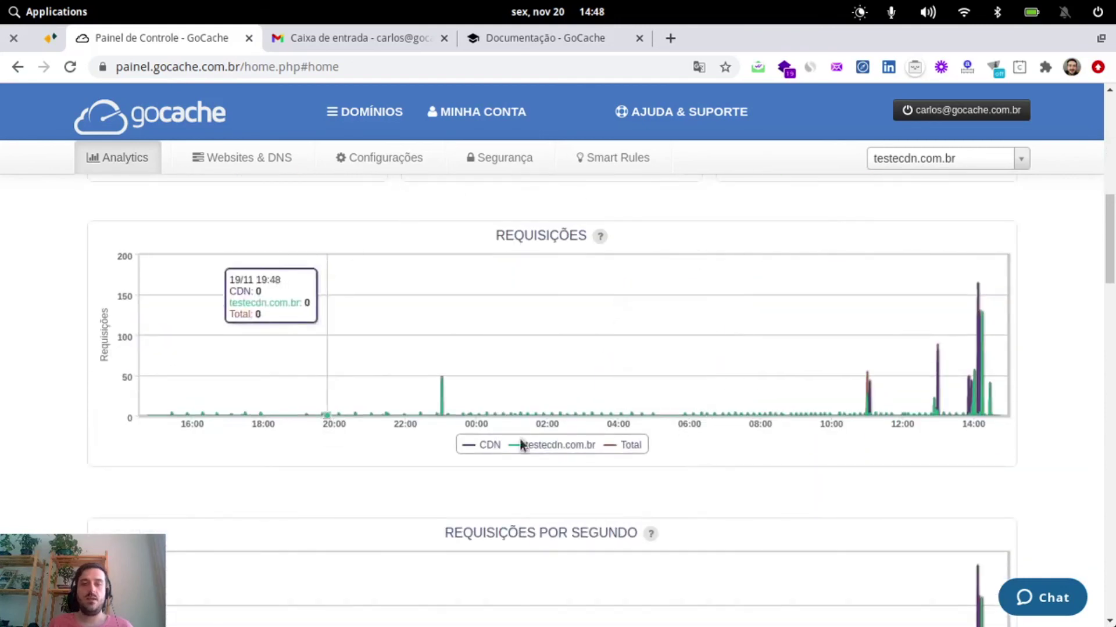
scroll(830, 163, down, 4)
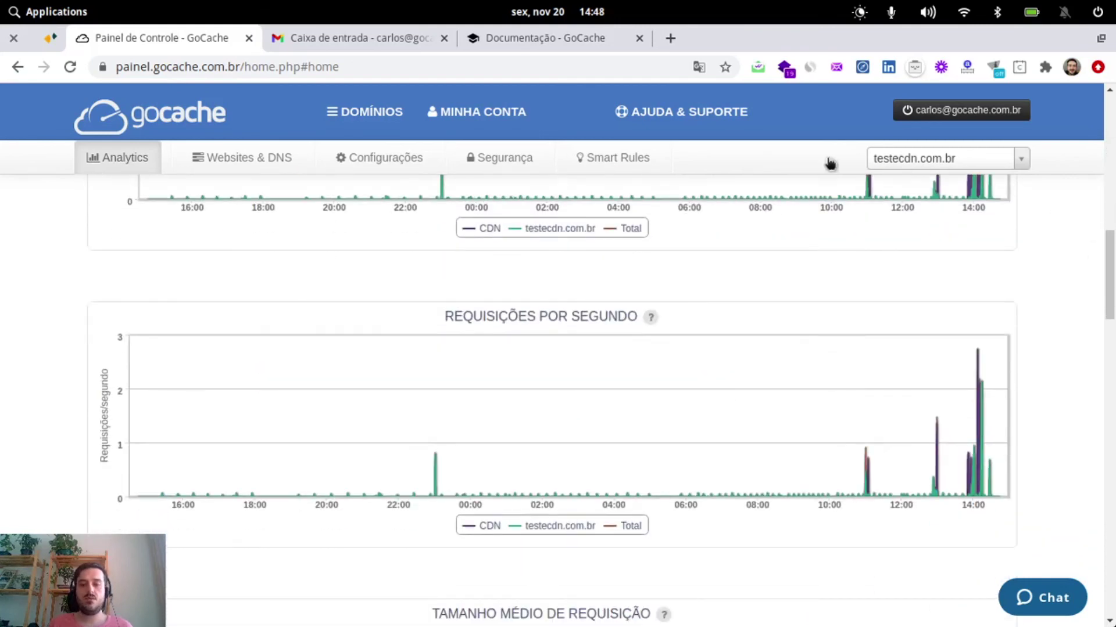
Step: Zoom the average request size chart in on the period from about 06:30 onwards and reset the zoom
scroll(847, 436, down, 4)
scroll(496, 471, down, 2)
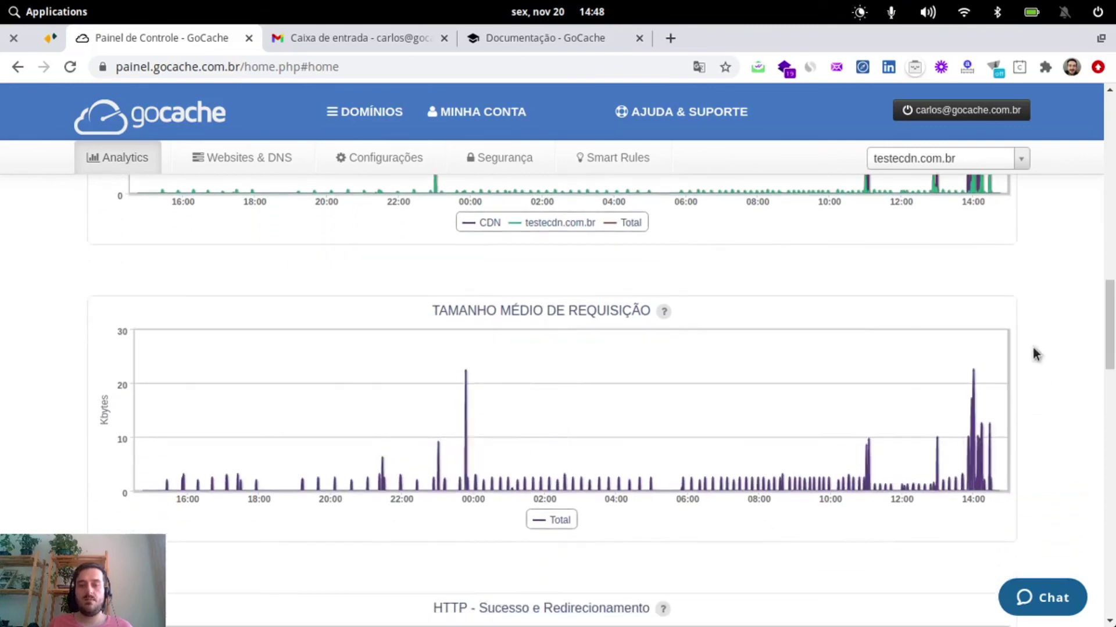
mouse_move(706, 407)
mouse_down()
mouse_move(883, 436)
mouse_move(999, 439)
mouse_up()
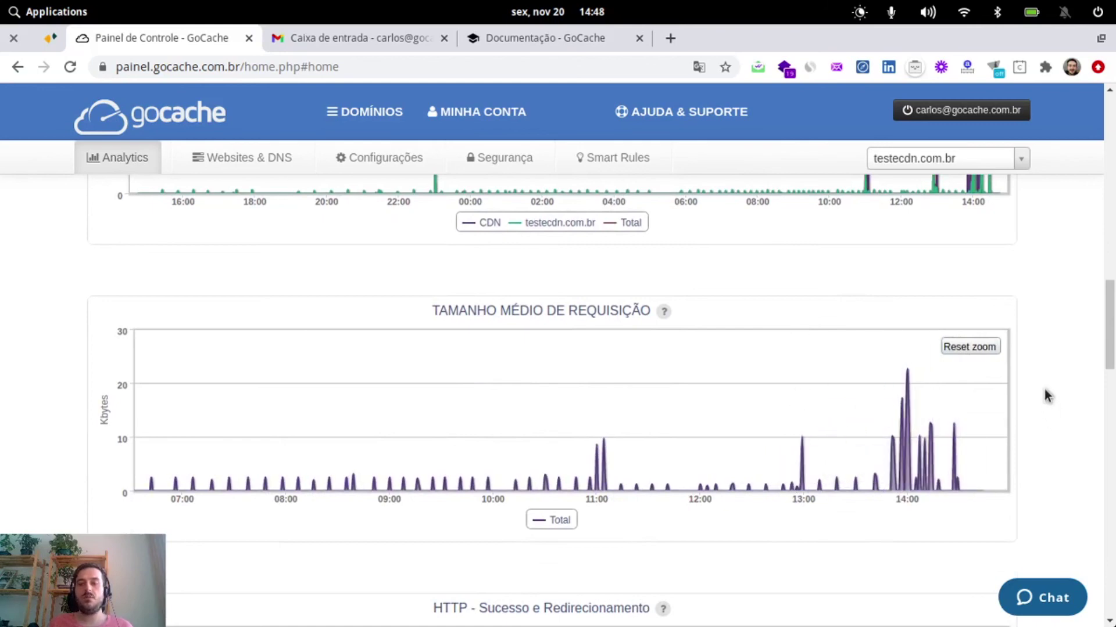
click(982, 348)
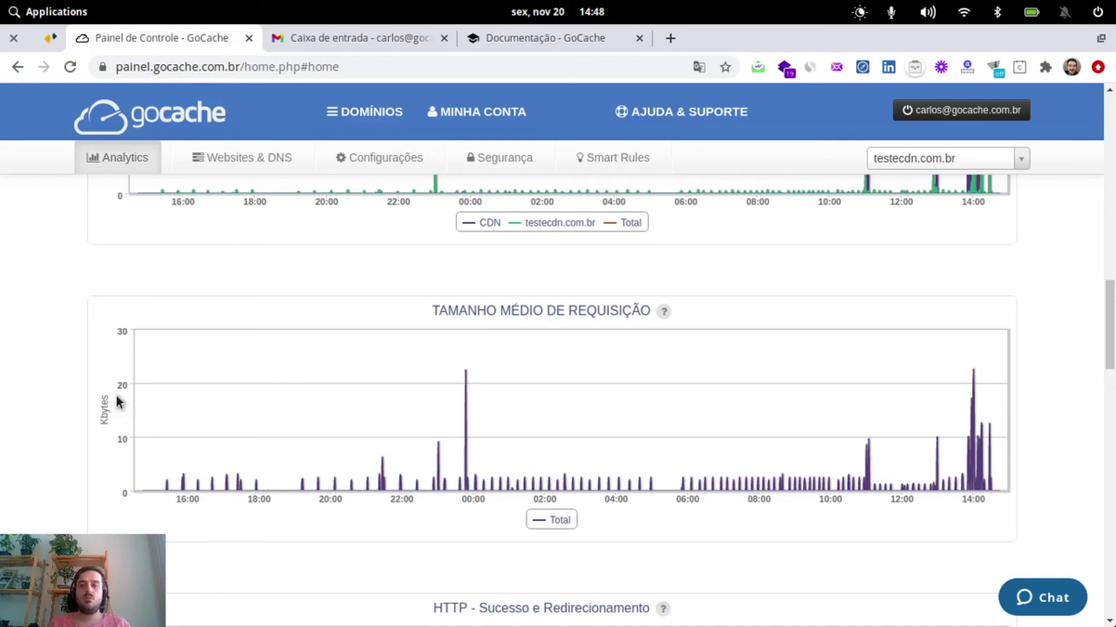
Step: Examine the HTTP success and redirect chart, the 3xx, 4xx and 5xx status detail charts, and the error rate chart of the Requisições report
scroll(148, 439, down, 5)
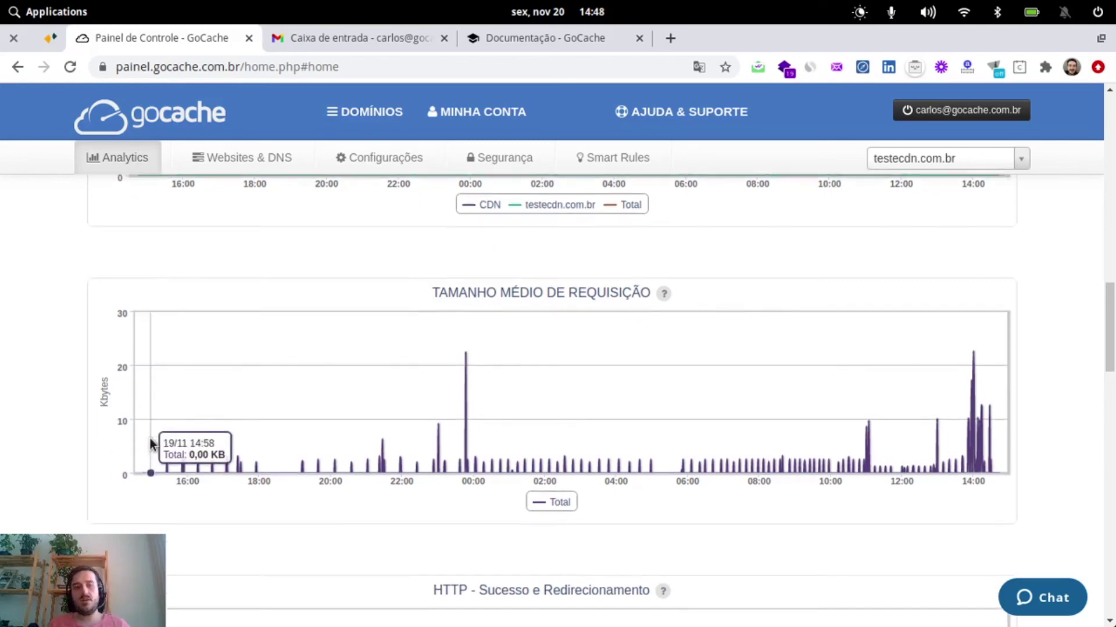
scroll(148, 441, down, 1)
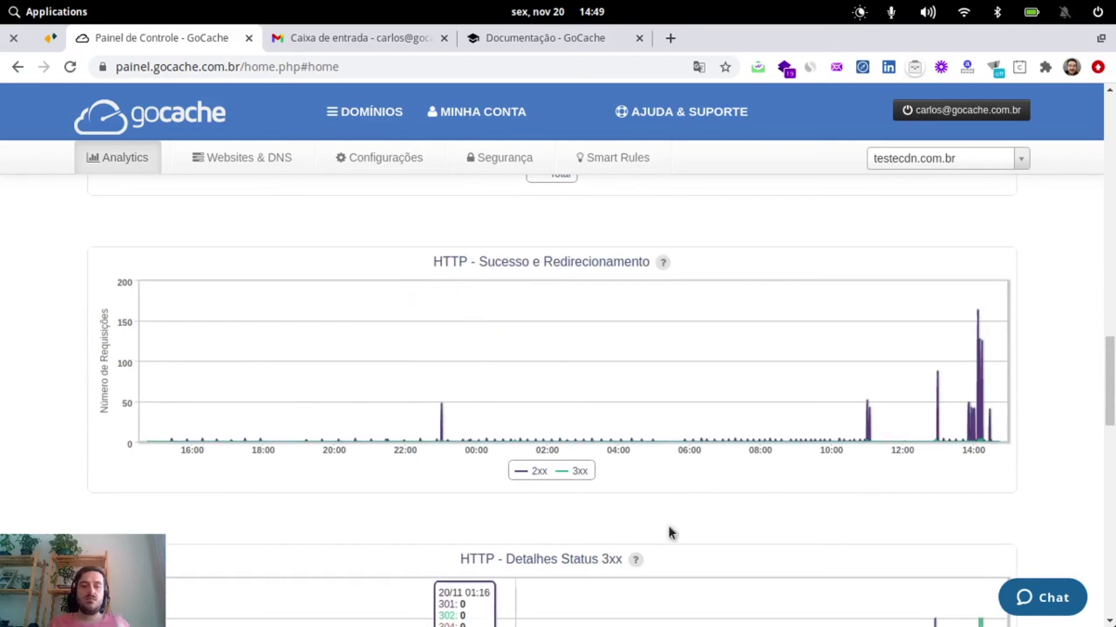
scroll(778, 467, down, 4)
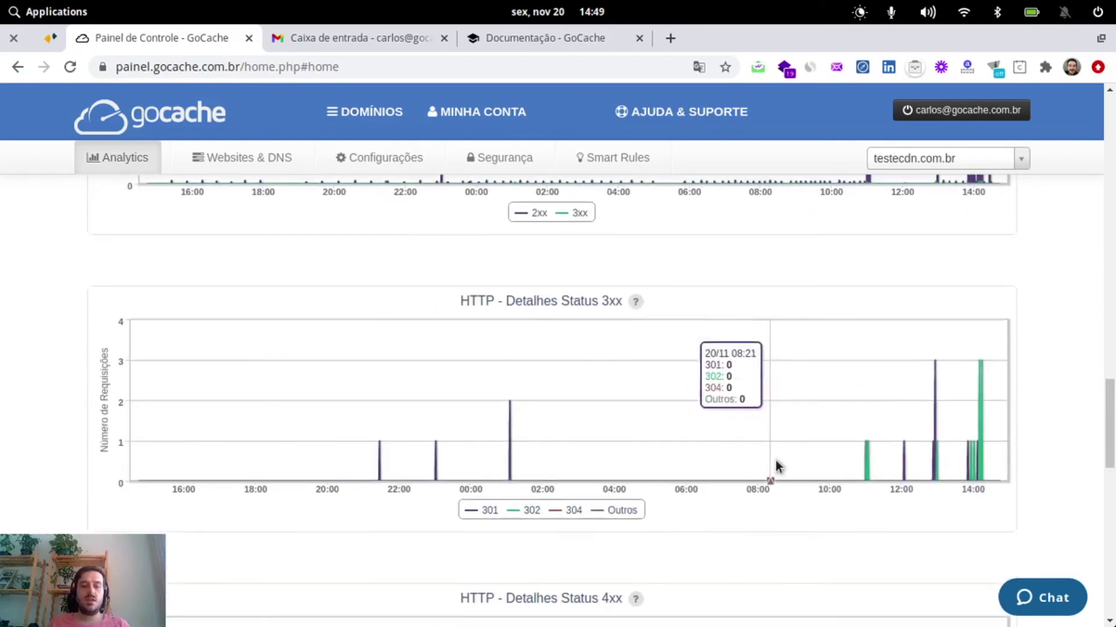
scroll(778, 467, down, 2)
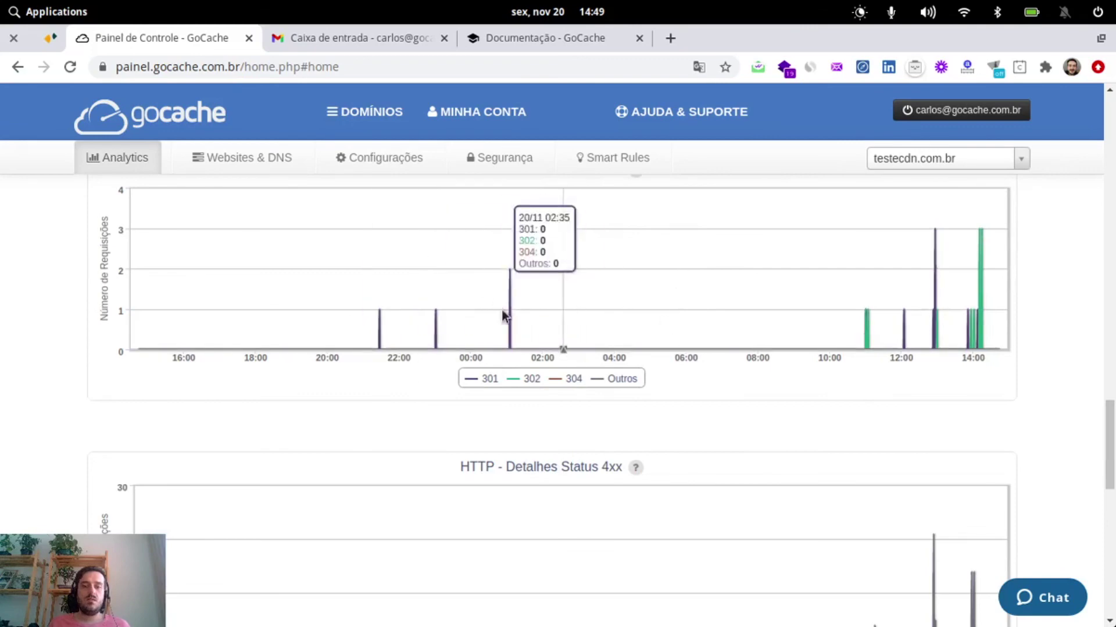
scroll(643, 316, down, 3)
scroll(513, 321, down, 4)
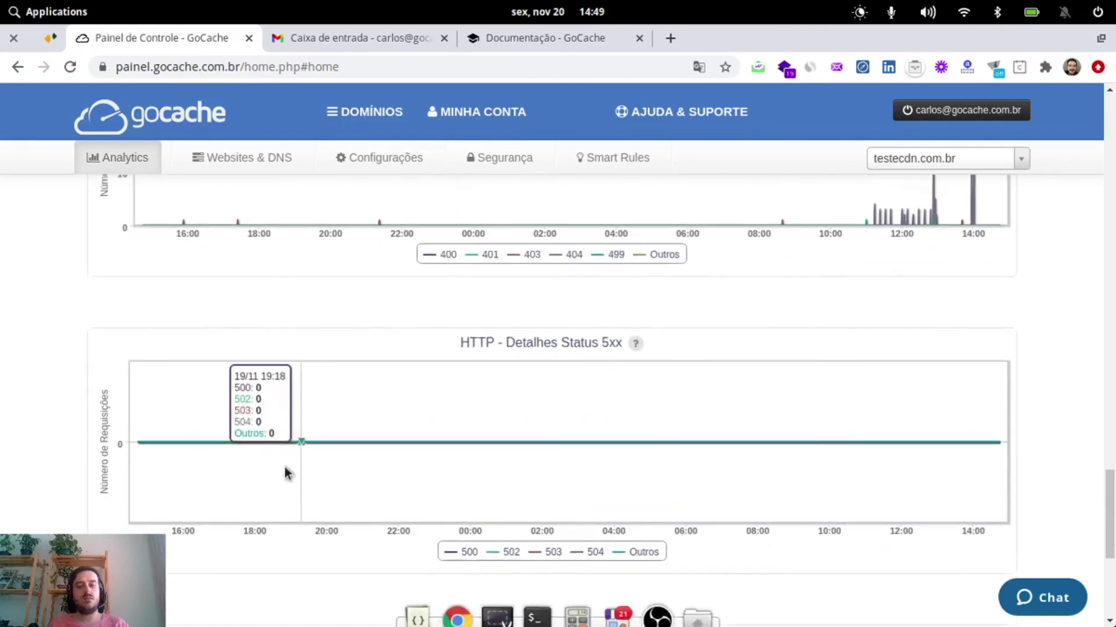
scroll(288, 470, down, 5)
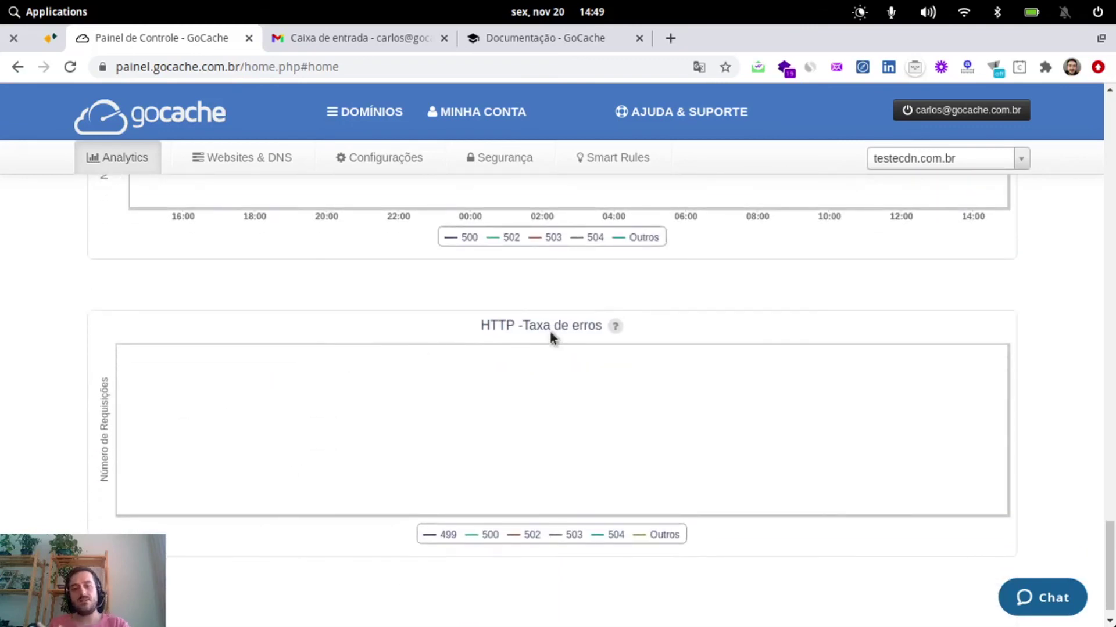
Step: Open the Otimização de Imagens report and examine its transfer totals and the image traffic and optimized images charts
scroll(511, 383, up, 20)
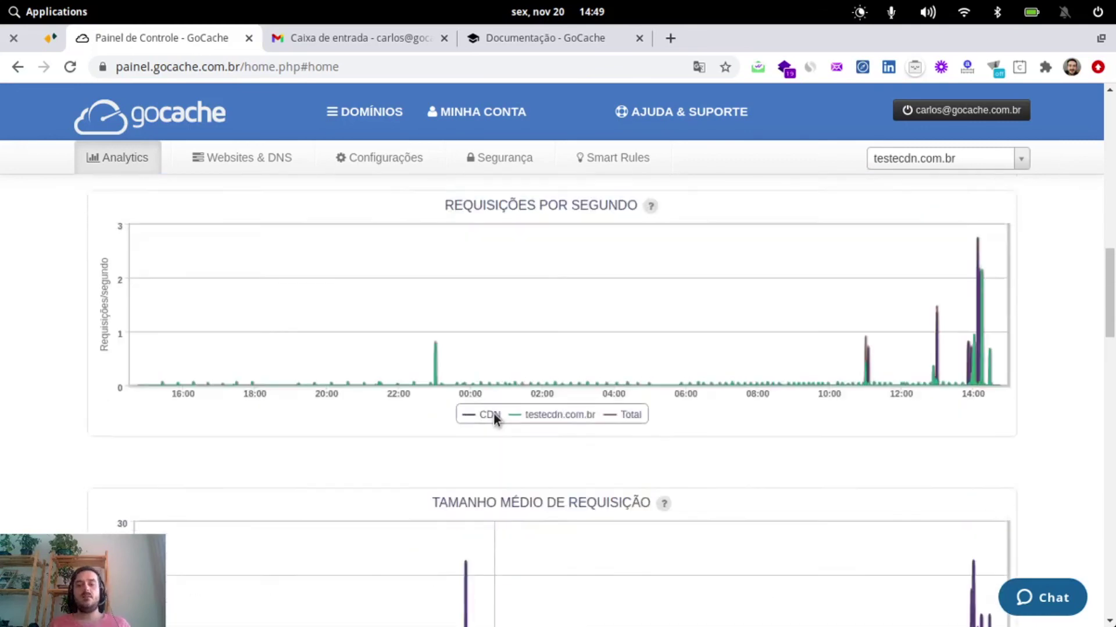
scroll(493, 413, up, 10)
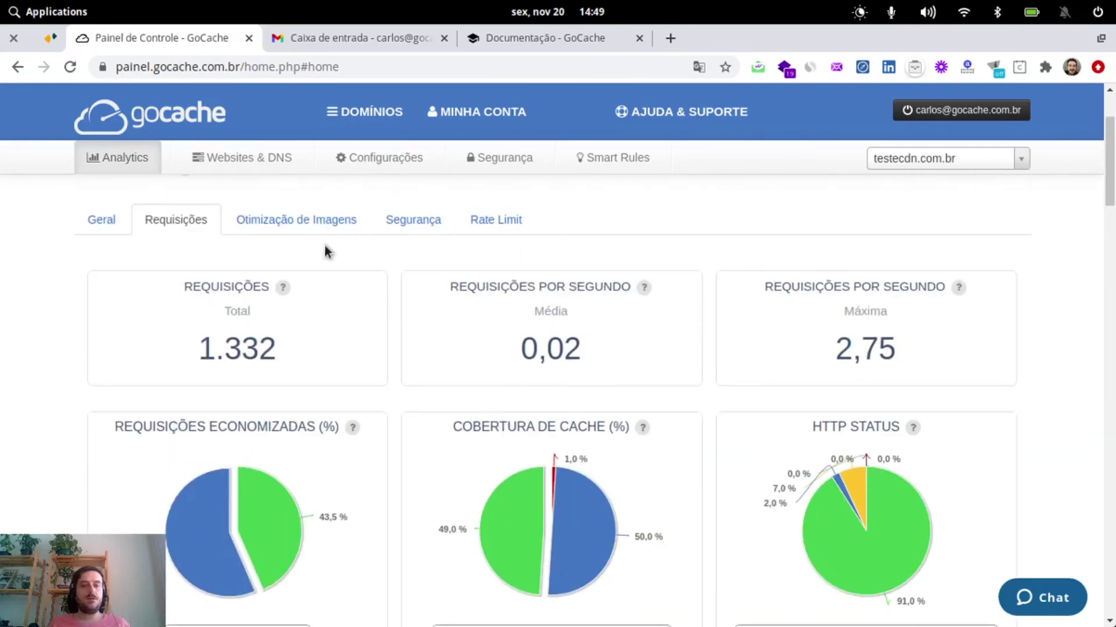
click(308, 220)
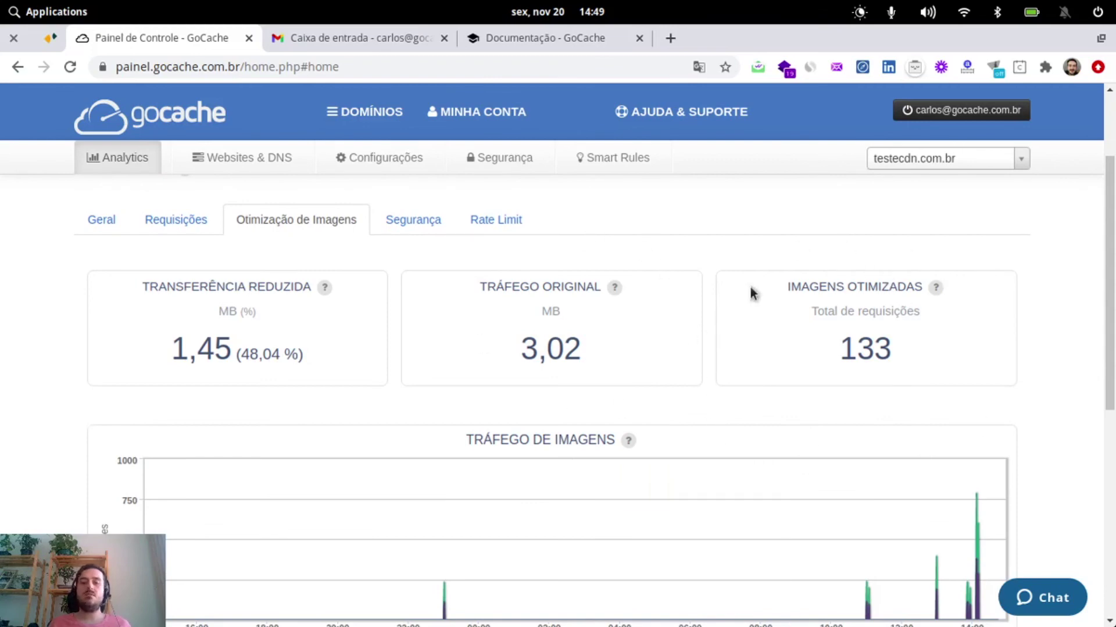
scroll(379, 294, down, 7)
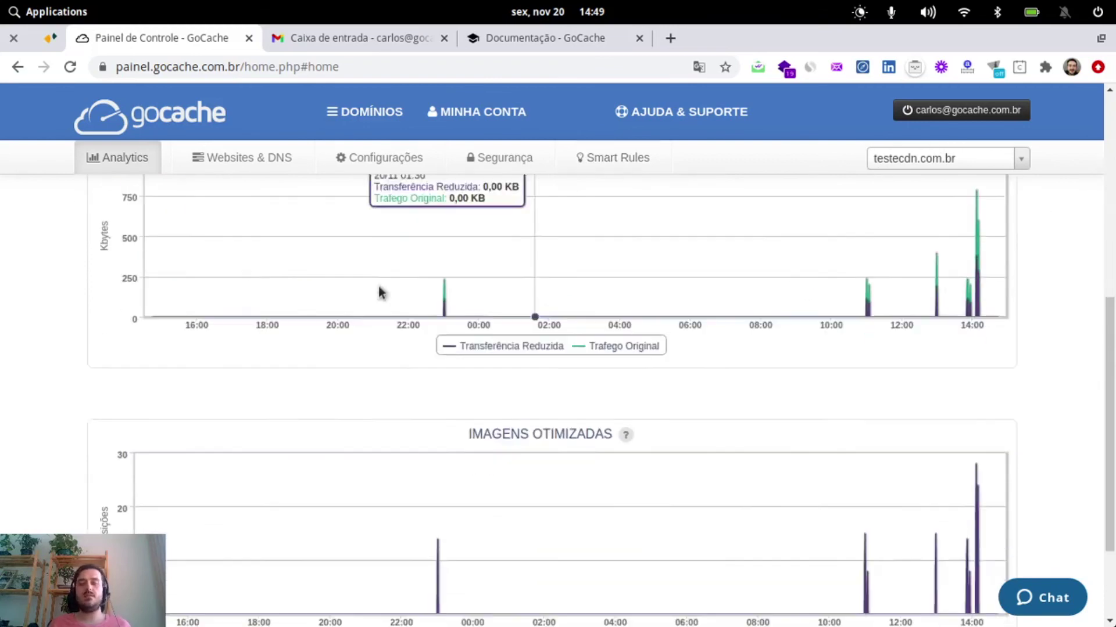
scroll(480, 459, up, 10)
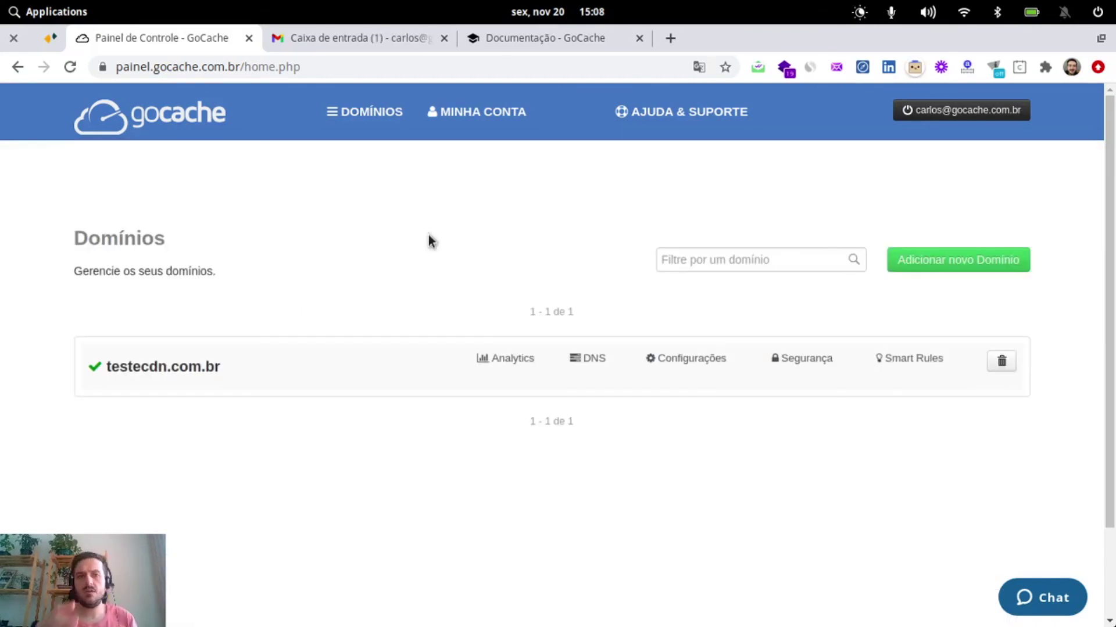
Step: Open the support chat from the Domínios page
click(1024, 593)
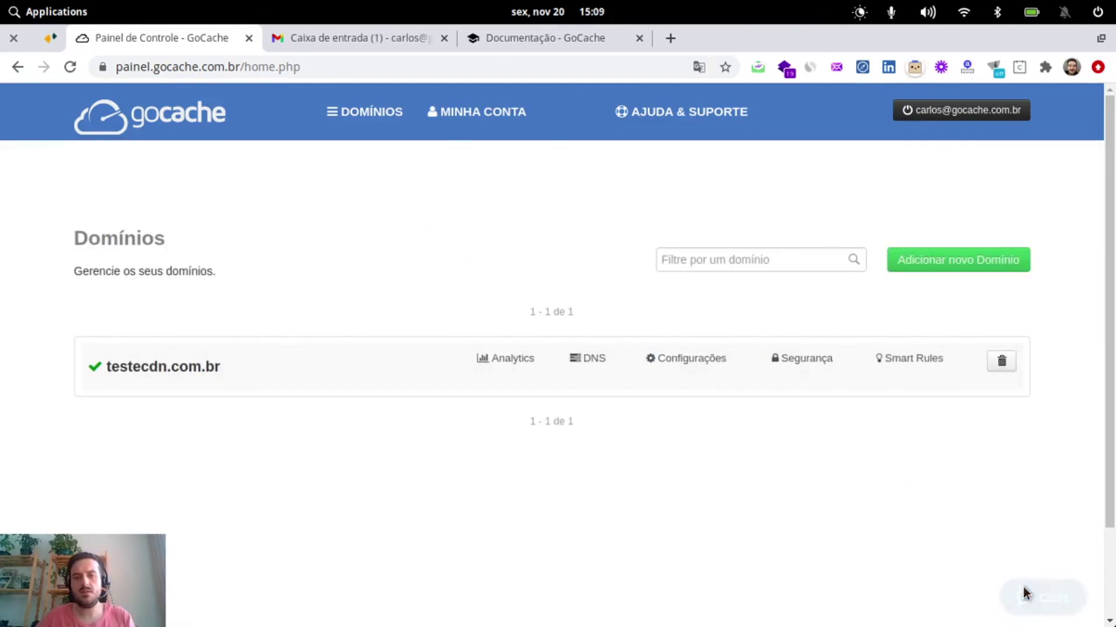